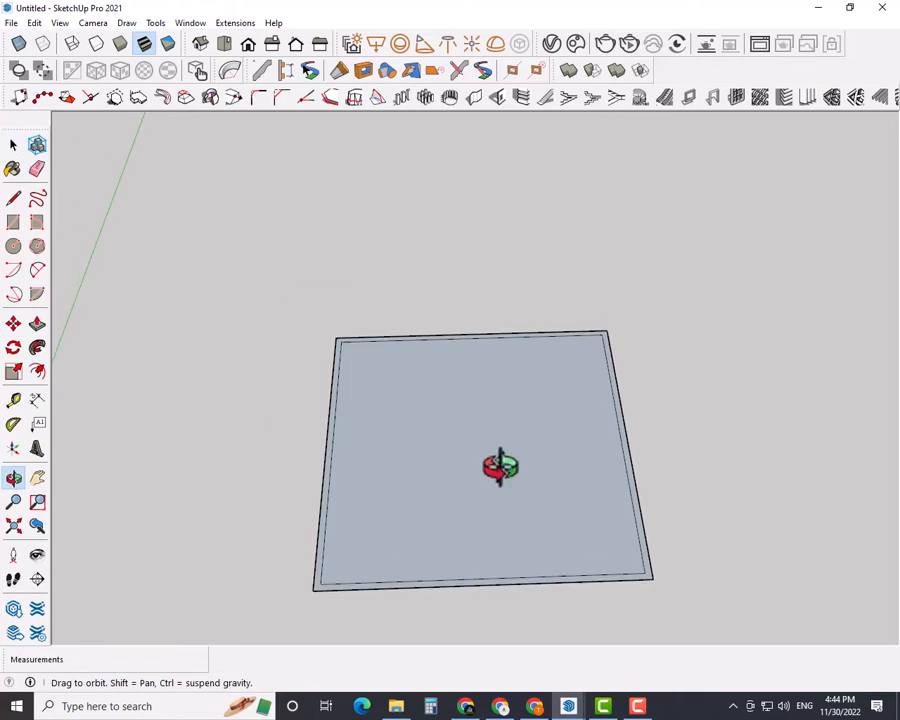
# - Place two parallel horizontal guides below the panel's upper inner border edge, spaced 3 inches and another 3 inches
pyautogui.scroll(3, 480, 438)
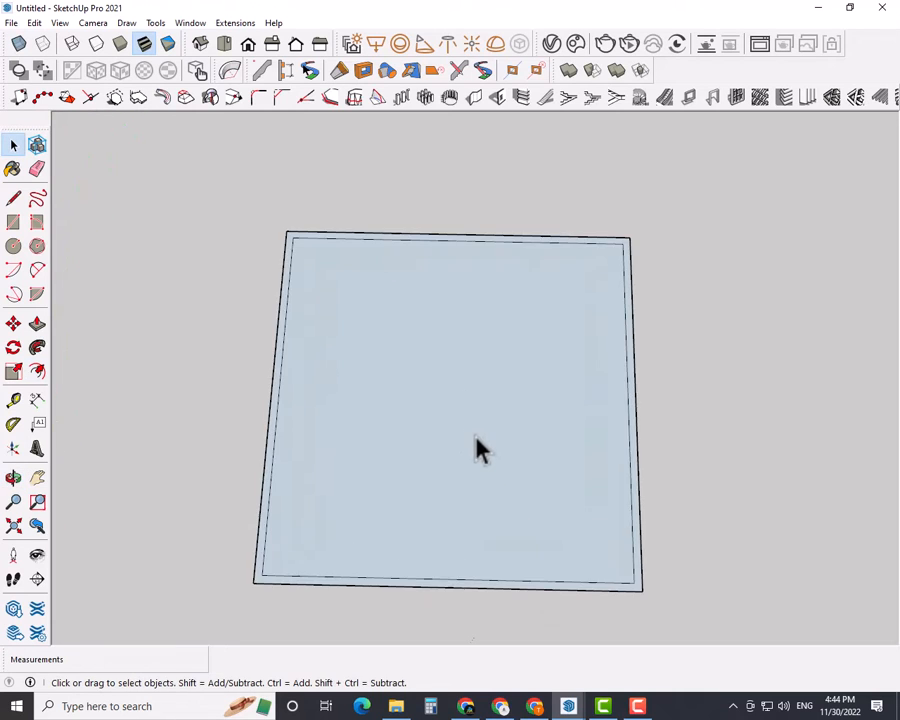
pyautogui.press('t')
pyautogui.click(249, 337)
pyautogui.press('Escape')
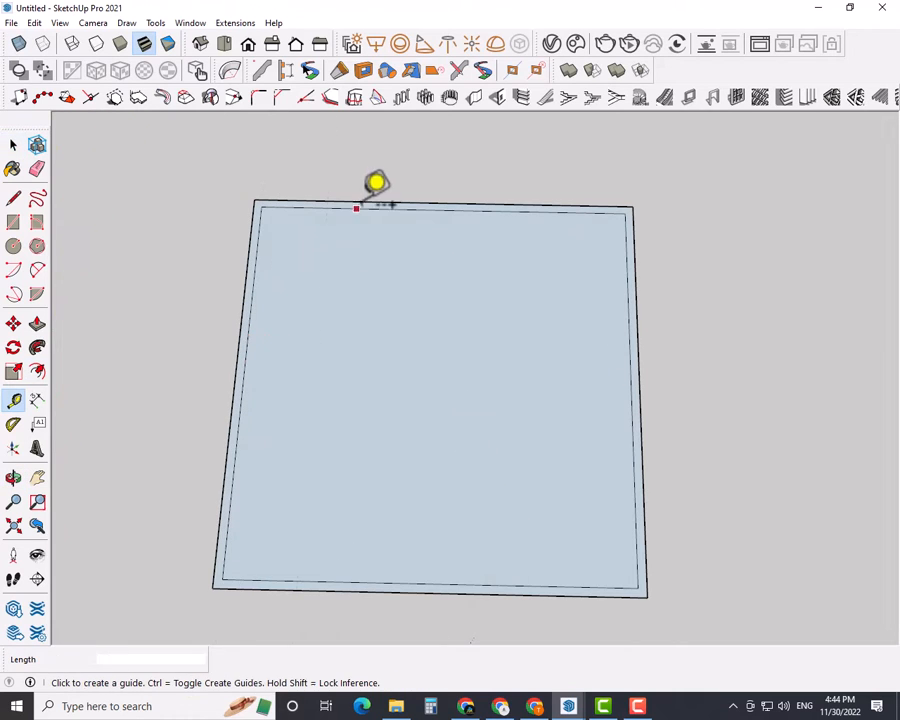
pyautogui.click(408, 210)
pyautogui.write('3')
pyautogui.press('Return')
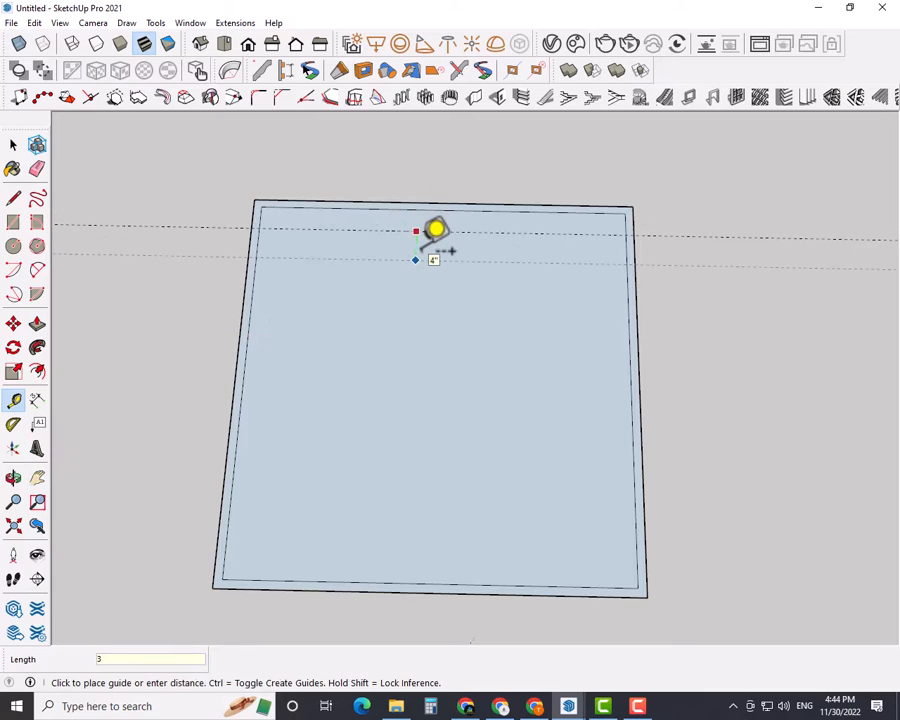
pyautogui.press('Return')
# - Add the third and fourth horizontal guides, 6 inches below the second guide and a further 3 inches down
pyautogui.click(416, 252)
pyautogui.write('6')
pyautogui.press('Return')
pyautogui.click(414, 297)
pyautogui.write('3')
pyautogui.press('Return')
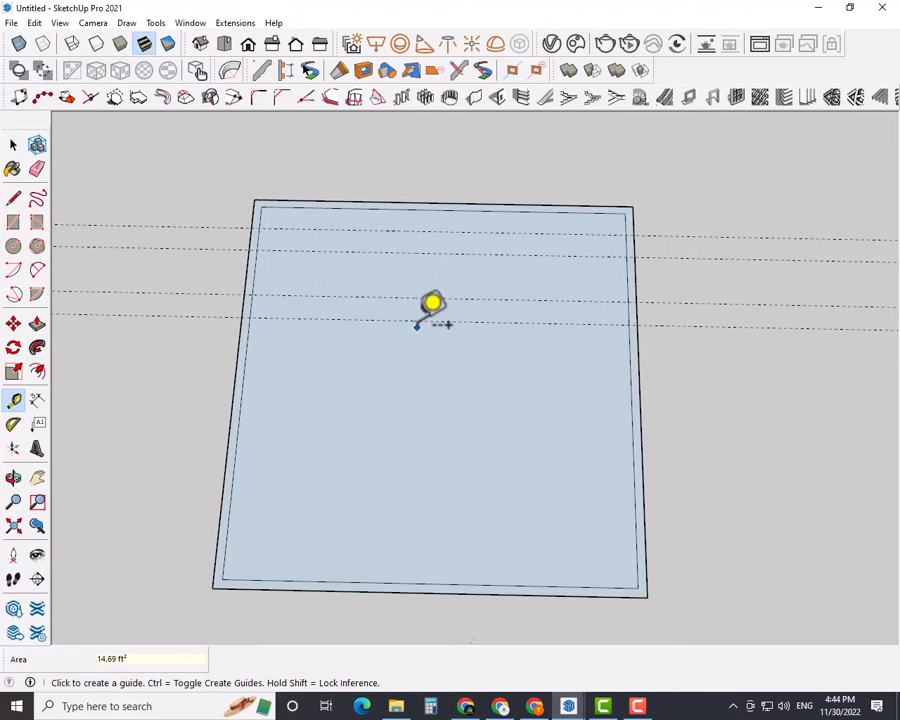
# - Add the fifth and sixth horizontal guides at successive offsets of 6 inches and 3 inches below the fourth
pyautogui.click(417, 323)
pyautogui.press('Escape')
pyautogui.click(424, 324)
pyautogui.write('6')
pyautogui.press('Return')
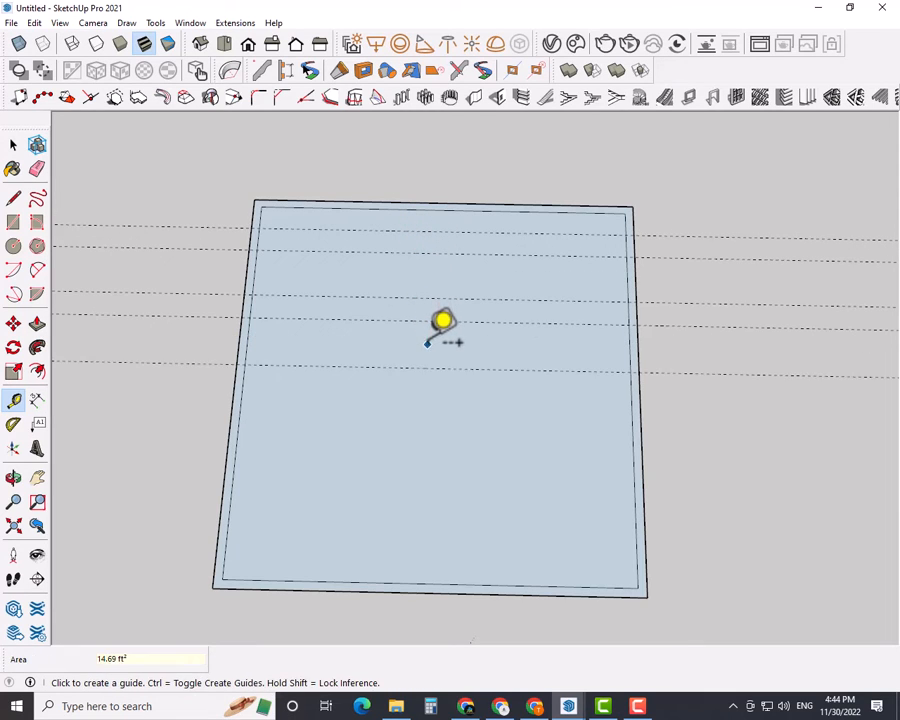
pyautogui.click(428, 369)
pyautogui.write('3/4"')
pyautogui.press('Return')
# - Add the seventh and eighth horizontal guides at successive offsets of 6 inches and 3 inches below the sixth
pyautogui.click(422, 392)
pyautogui.write('6')
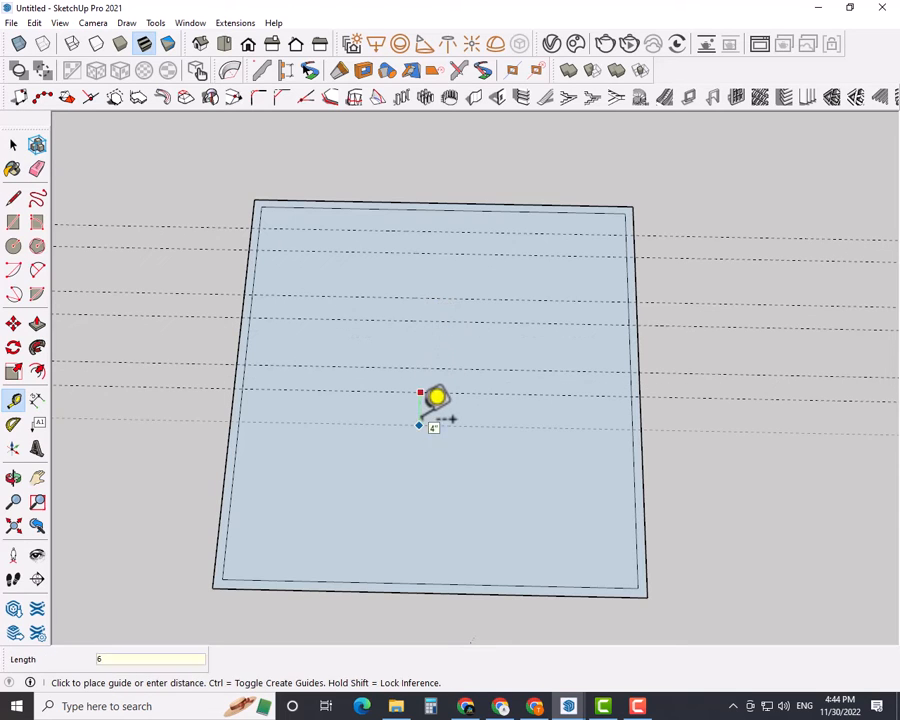
pyautogui.press('Return')
pyautogui.click(428, 442)
pyautogui.write('3')
pyautogui.press('Return')
# - Add the last two horizontal guides near the panel's lower edge, offset 6 inches and then 3 inches from the eighth
pyautogui.click(430, 467)
pyautogui.write('6')
pyautogui.press('Return')
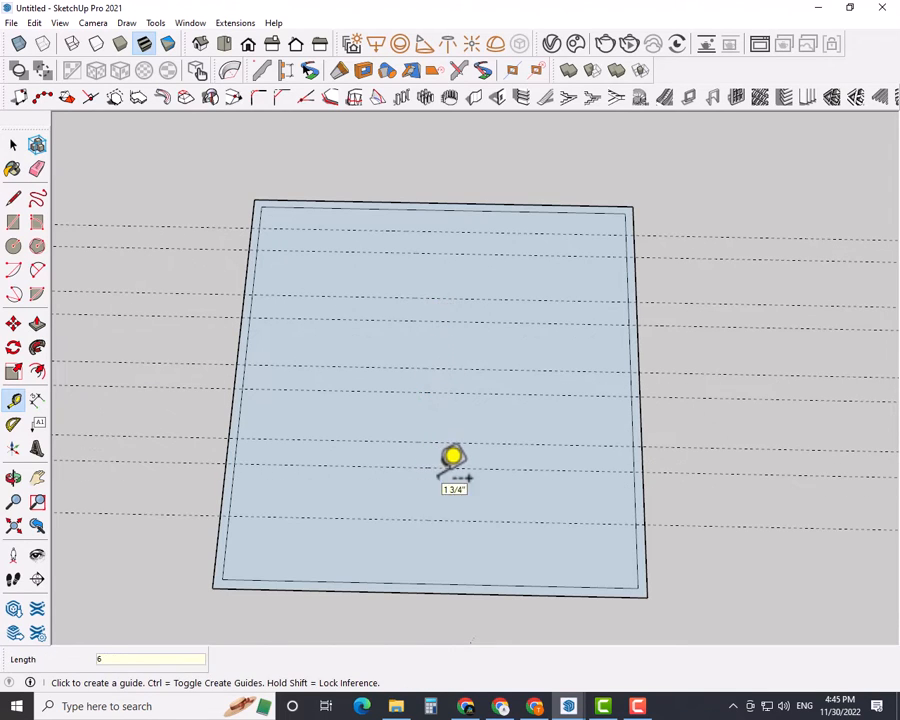
pyautogui.click(421, 521)
pyautogui.write('3')
pyautogui.press('Return')
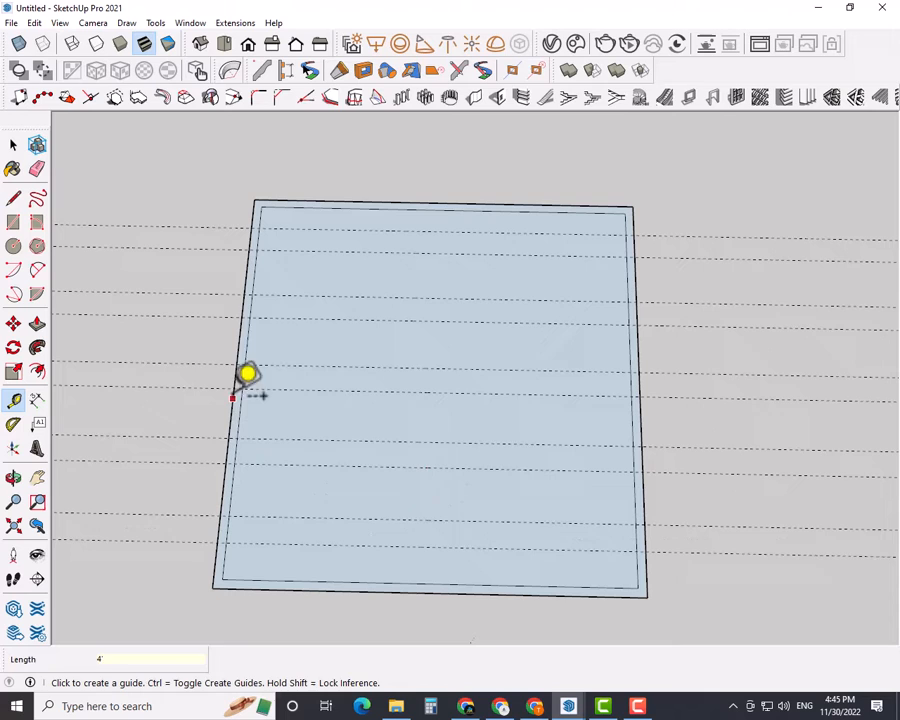
# - Place two vertical guides inward from the panel's left inner border edge at successive offsets of 3 inches each
pyautogui.click(247, 340)
pyautogui.write('3')
pyautogui.press('Return')
pyautogui.click(273, 341)
pyautogui.write('3')
pyautogui.press('Return')
# - Add the third and fourth vertical guides at successive offsets of 6 inches and 3 inches from the second
pyautogui.click(296, 350)
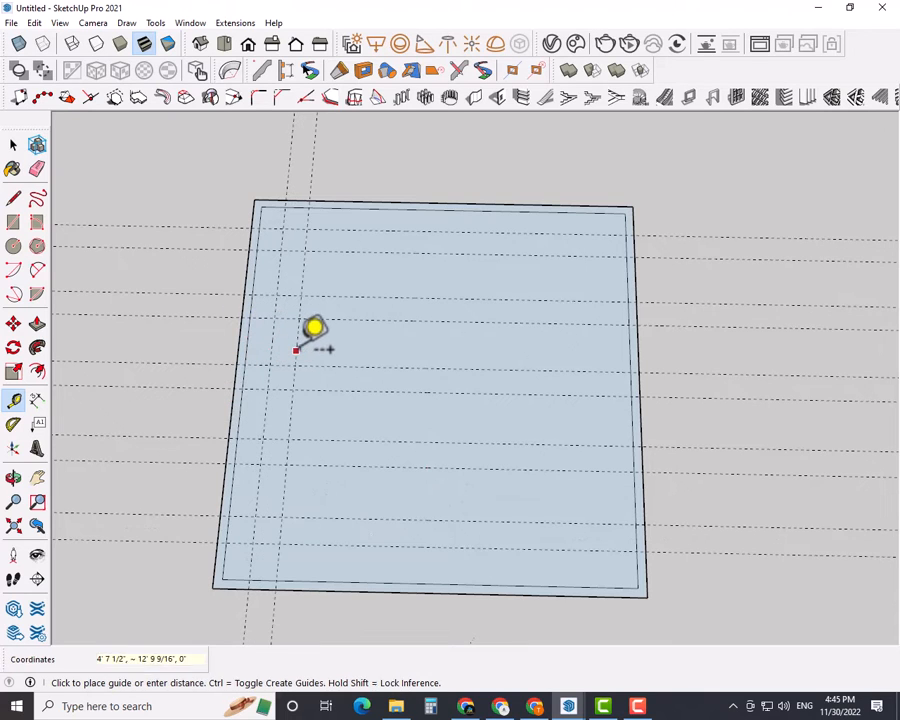
pyautogui.write('6')
pyautogui.press('Return')
pyautogui.click(348, 349)
pyautogui.write('3')
pyautogui.press('Return')
# - Add the fifth and sixth vertical guides at successive offsets of 6 inches and 3 inches from the fourth
pyautogui.click(371, 351)
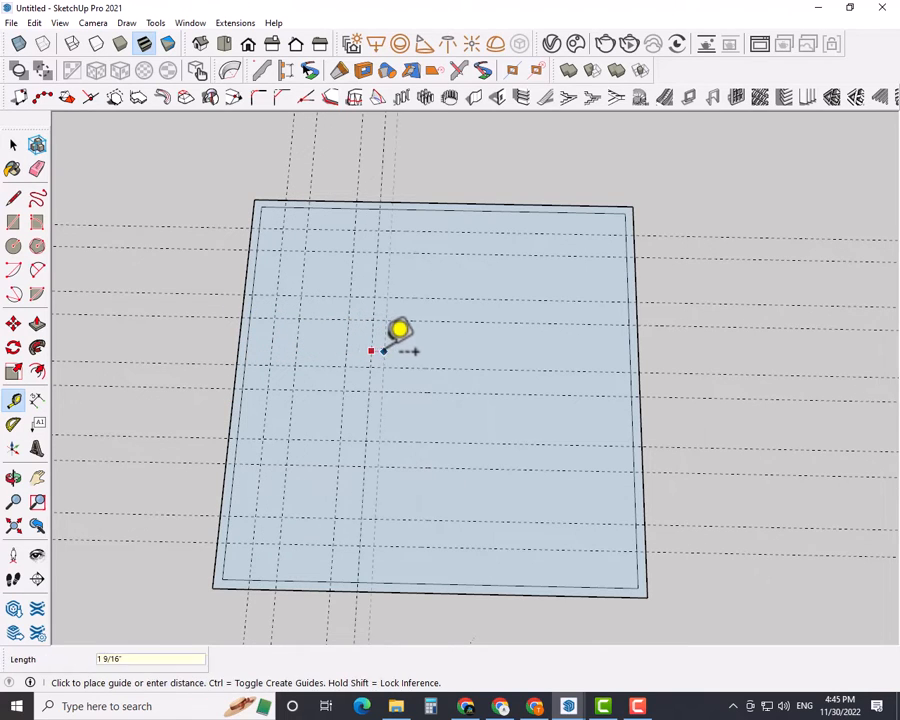
pyautogui.write('6')
pyautogui.press('Return')
pyautogui.click(420, 348)
pyautogui.write('3')
pyautogui.press('Return')
# - Add the seventh and eighth vertical guides at successive offsets of 6 inches and 3 inches from the sixth
pyautogui.click(446, 346)
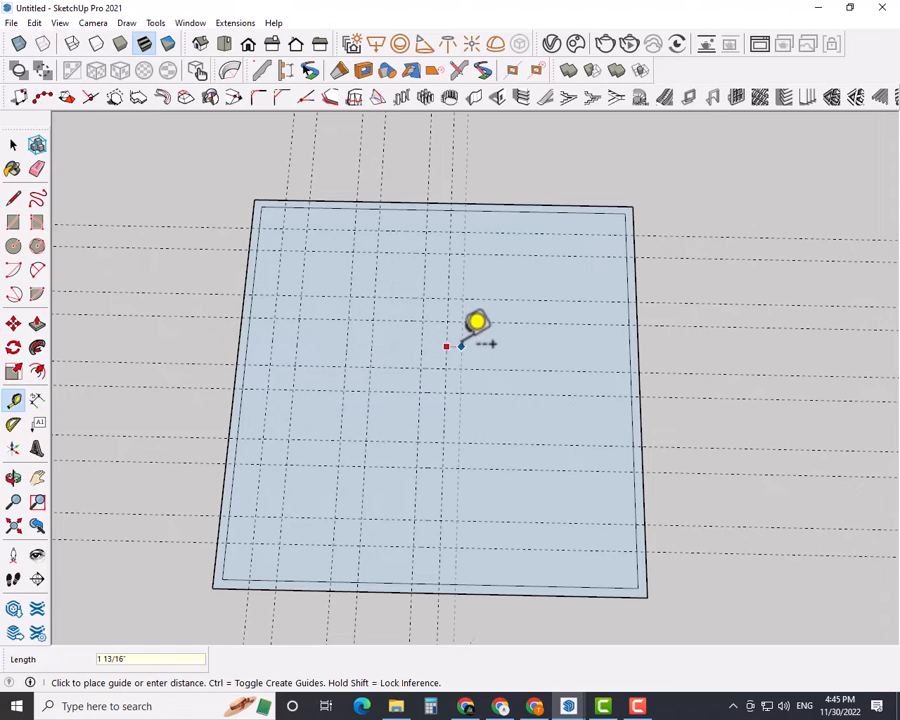
pyautogui.write('6')
pyautogui.press('Return')
pyautogui.click(496, 345)
pyautogui.write('3')
pyautogui.press('Return')
# - Add the last two vertical guides near the panel's right side, offset 6 inches and then 3 inches from the eighth
pyautogui.click(520, 344)
pyautogui.write('6')
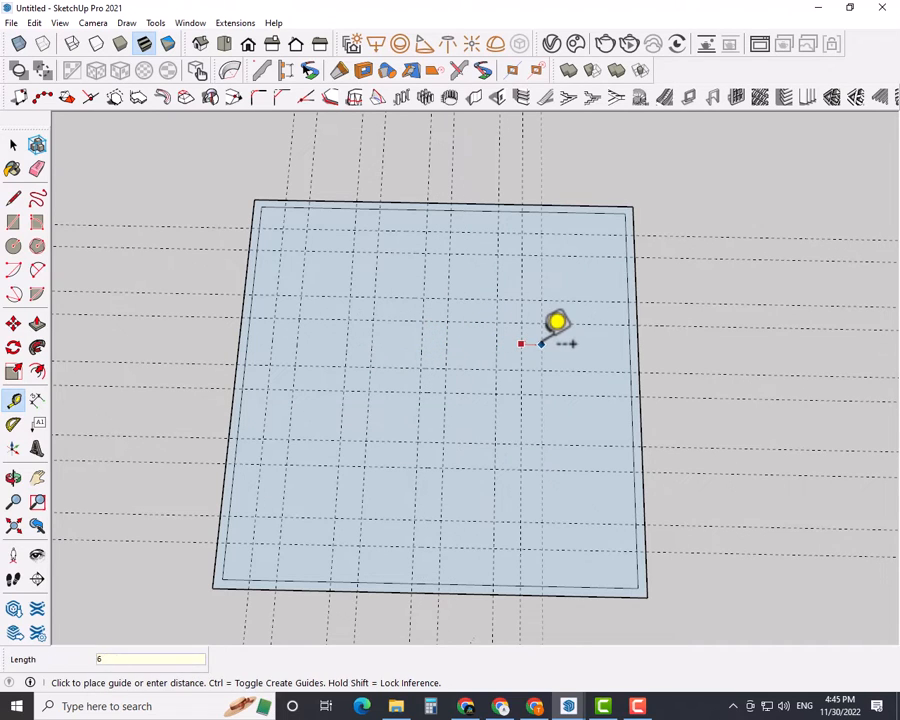
pyautogui.press('Return')
pyautogui.click(569, 343)
pyautogui.write('3')
pyautogui.press('Return')
pyautogui.press('space')
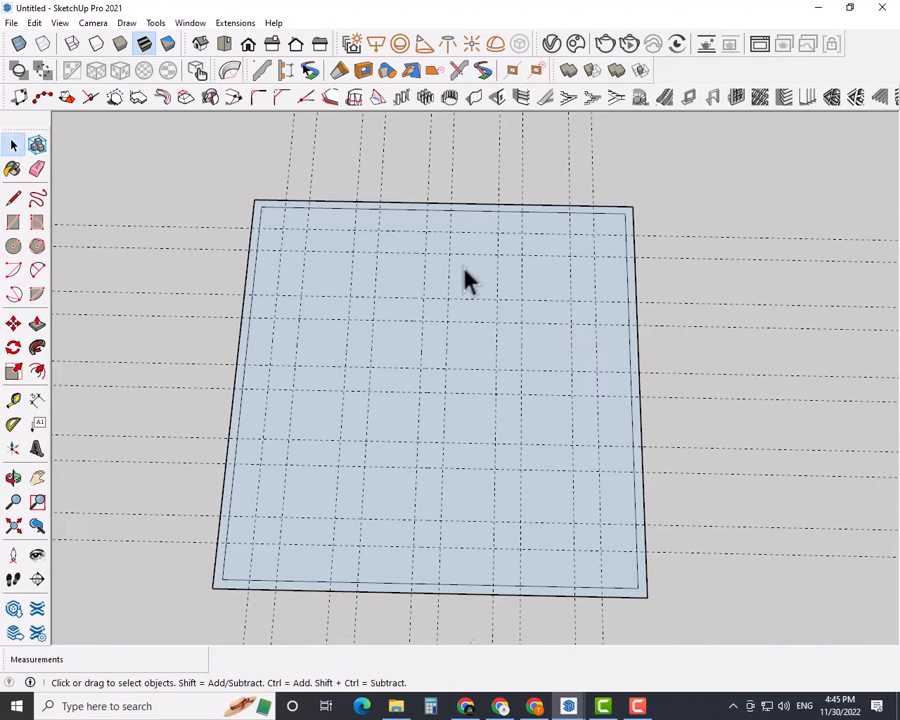
# - Draw five vertical rectangular strips, 3" by 3' 10", between the paired vertical guides inside the inner border
pyautogui.press('r')
pyautogui.click(285, 205)
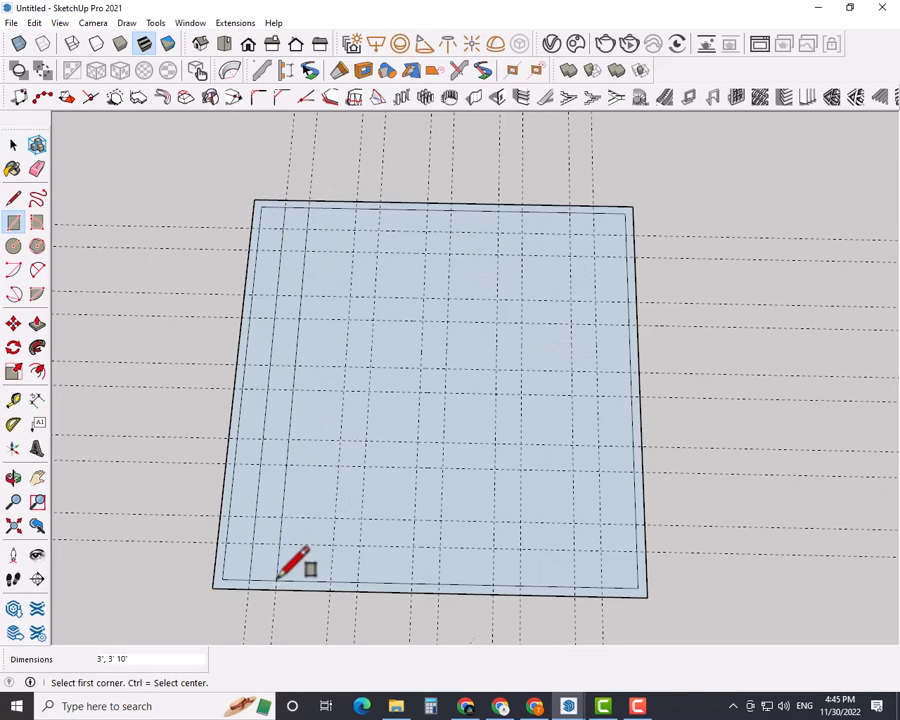
pyautogui.click(357, 208)
pyautogui.click(362, 578)
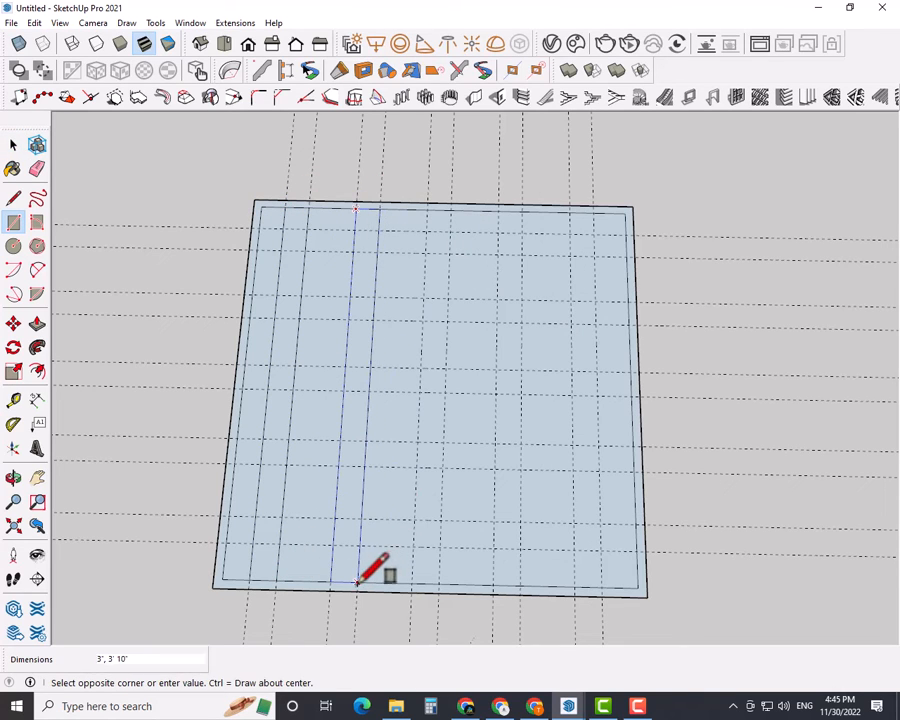
pyautogui.click(427, 210)
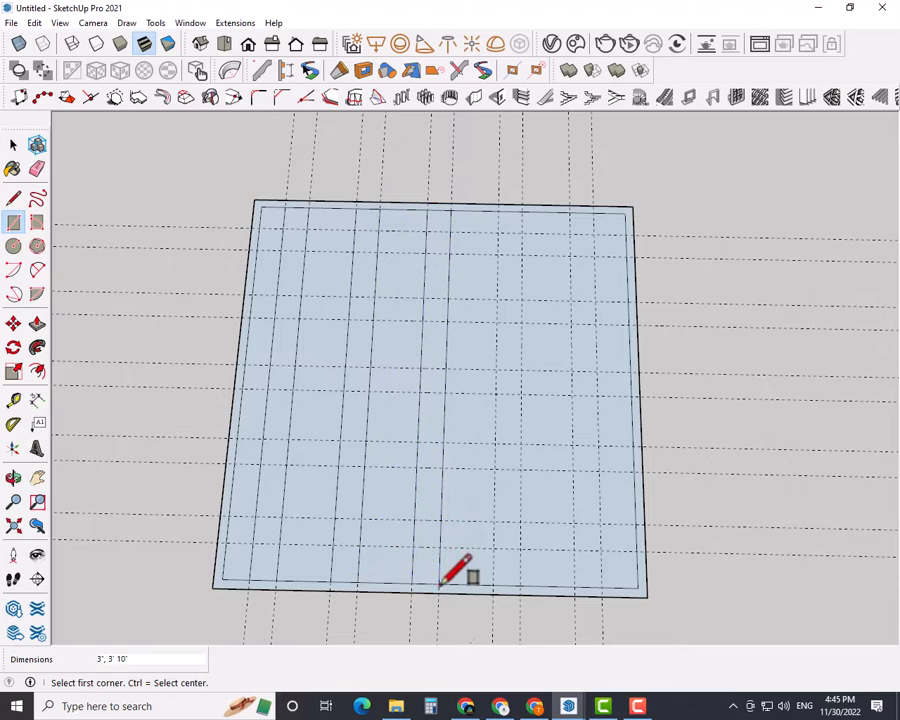
pyautogui.click(519, 585)
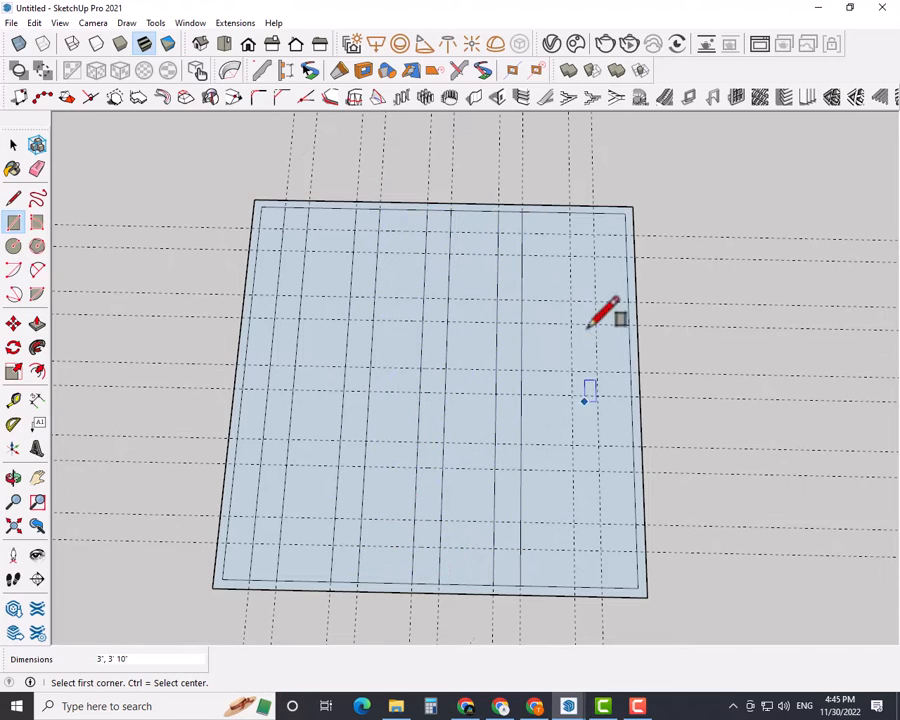
pyautogui.click(569, 212)
pyautogui.click(601, 586)
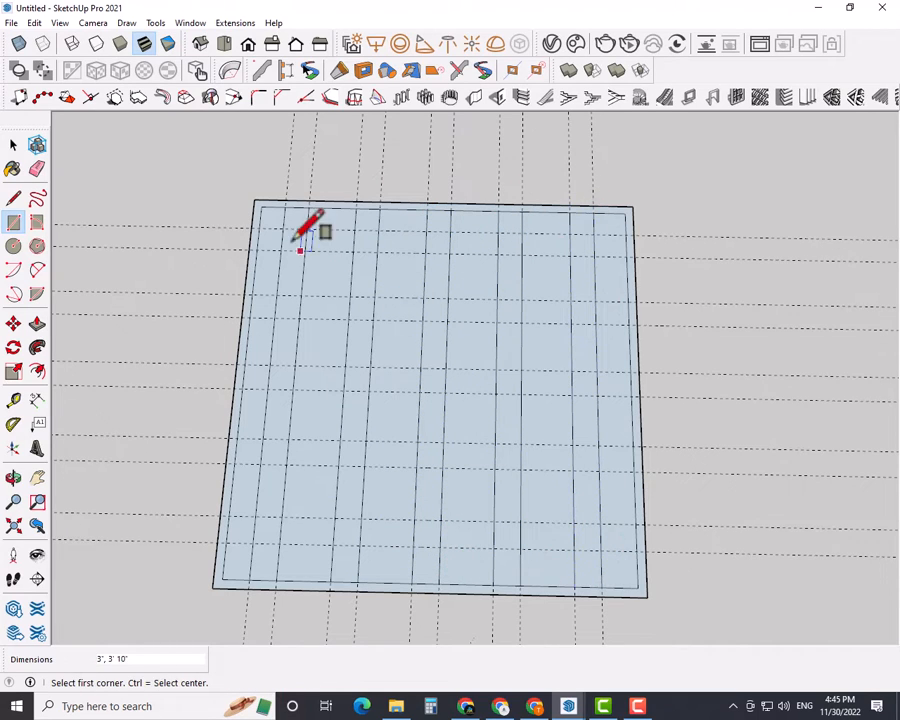
# - Draw five horizontal rectangular strips, 3" by 3' 10", between the paired horizontal guides across the inner panel
pyautogui.click(258, 226)
pyautogui.click(626, 256)
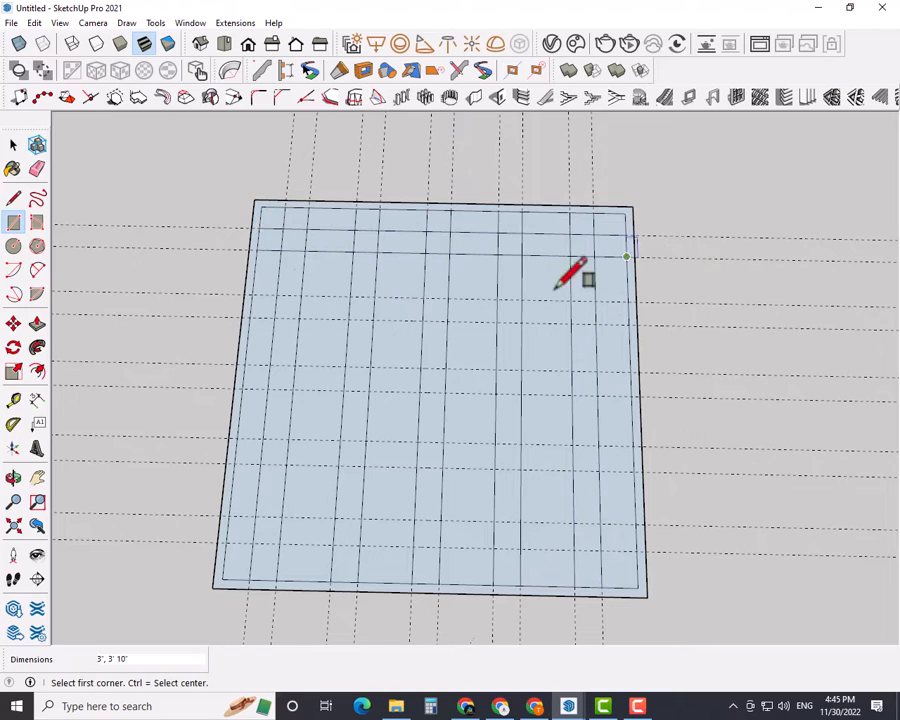
pyautogui.click(254, 292)
pyautogui.click(616, 312)
pyautogui.click(245, 364)
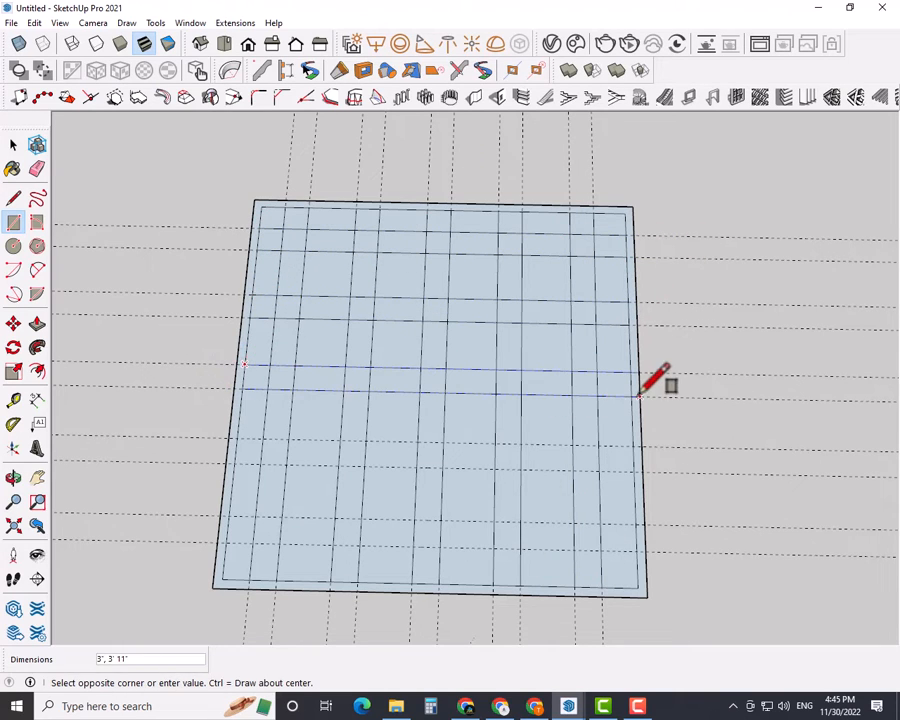
pyautogui.click(631, 395)
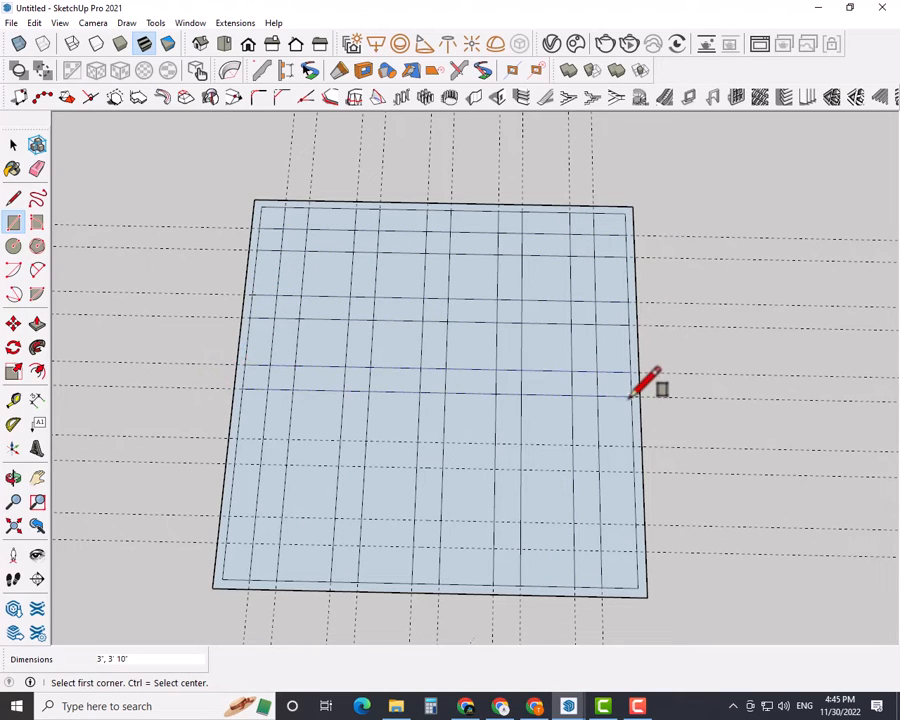
pyautogui.click(636, 466)
pyautogui.click(228, 517)
pyautogui.click(636, 550)
# - Delete all the vertical and horizontal construction guides around the panel
pyautogui.press('space')
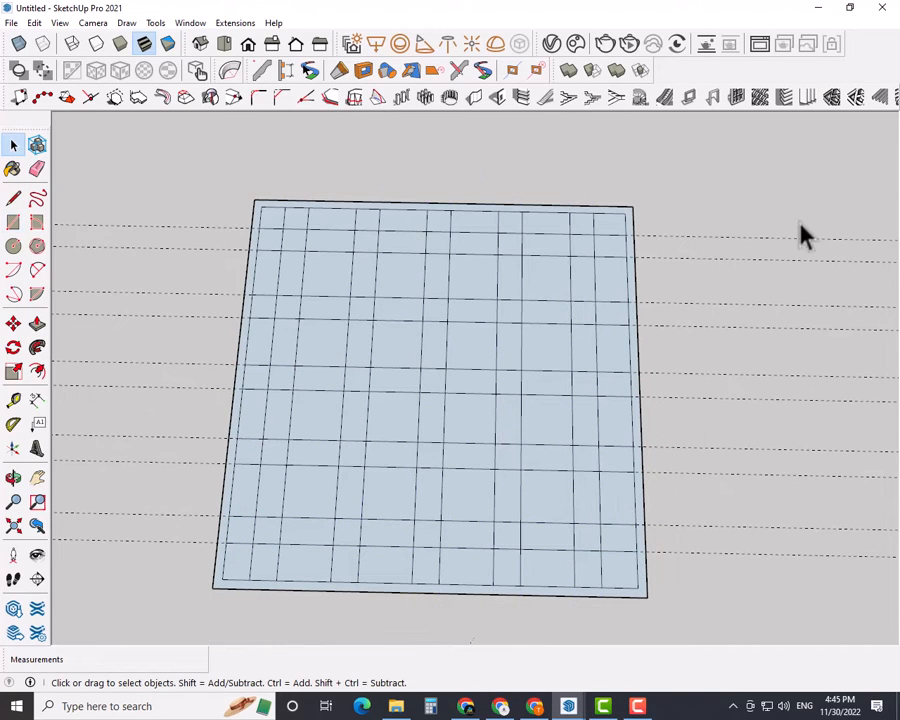
pyautogui.moveTo(469, 338)
pyautogui.mouseDown(button='middle')
pyautogui.moveTo(502, 392)
pyautogui.moveTo(482, 406)
pyautogui.mouseUp(button='middle')
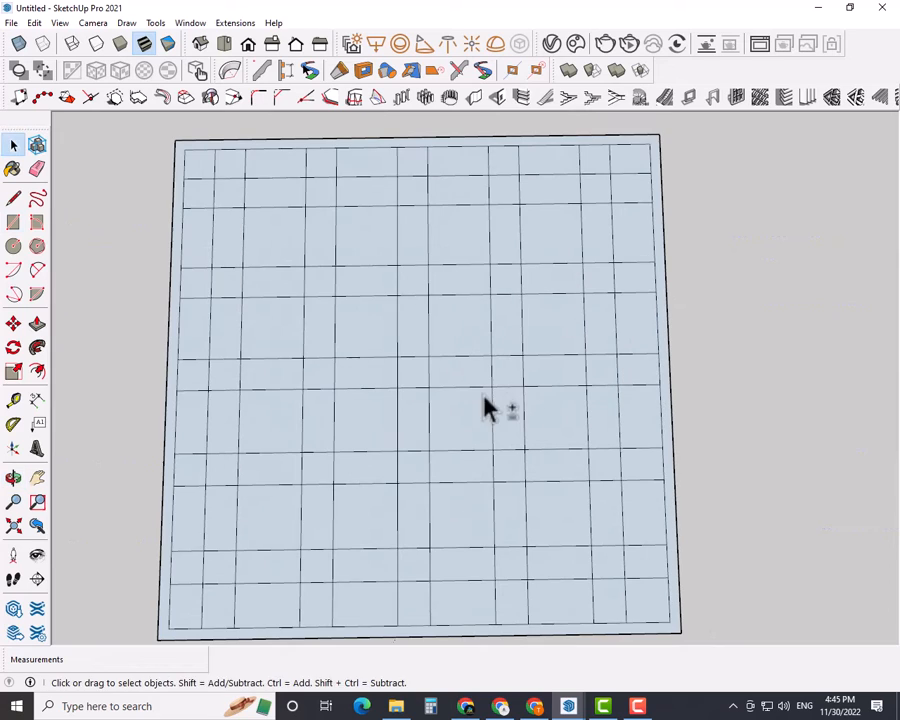
# - Erase the crossing line segments along the two upper horizontal strips to form an alternating over-and-under weave
pyautogui.press('e')
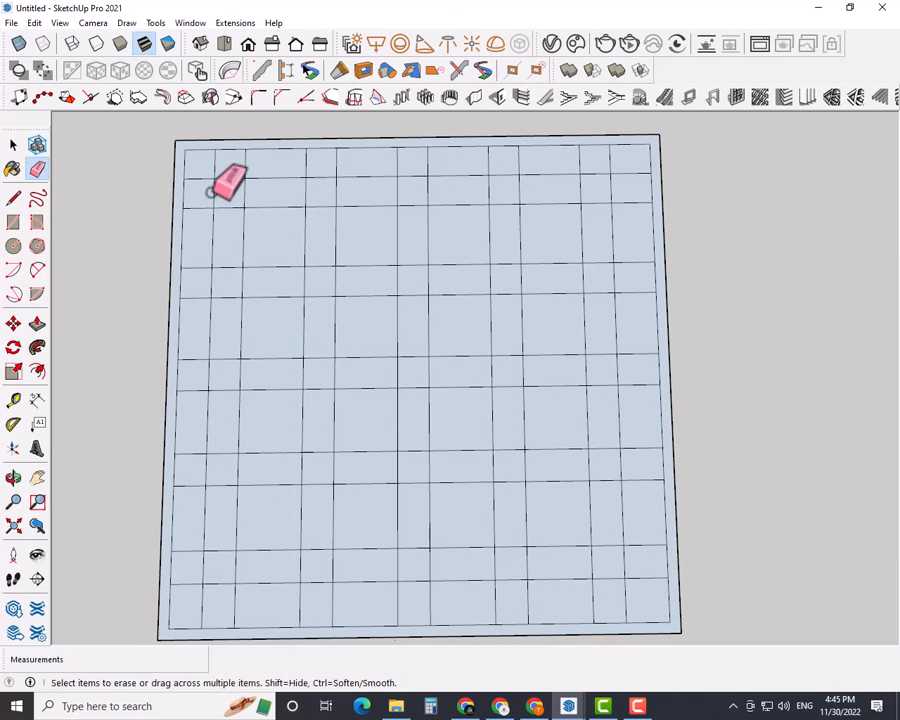
pyautogui.moveTo(210, 192)
pyautogui.mouseDown()
pyautogui.moveTo(269, 197)
pyautogui.moveTo(317, 181)
pyautogui.moveTo(323, 237)
pyautogui.mouseUp()
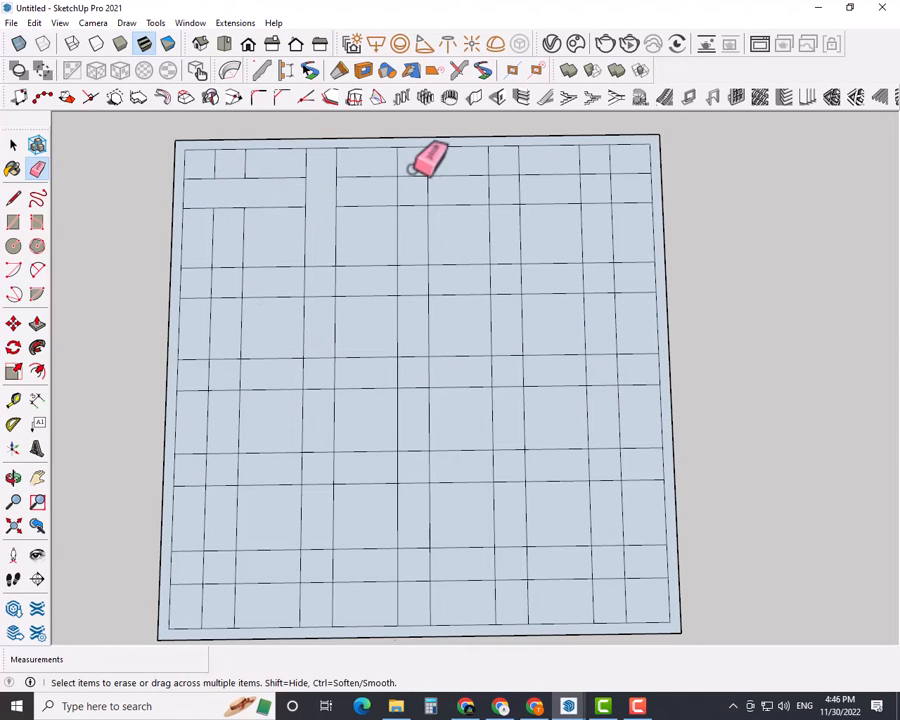
pyautogui.moveTo(410, 168)
pyautogui.mouseDown()
pyautogui.moveTo(418, 199)
pyautogui.moveTo(504, 171)
pyautogui.moveTo(569, 197)
pyautogui.moveTo(603, 192)
pyautogui.mouseUp()
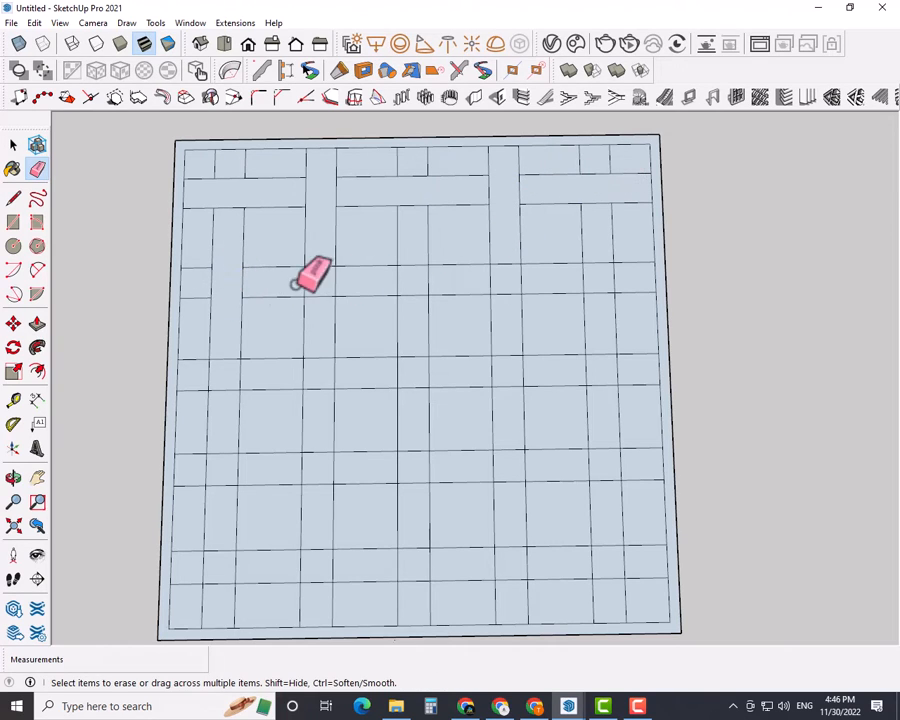
pyautogui.moveTo(298, 283)
pyautogui.mouseDown()
pyautogui.moveTo(408, 257)
pyautogui.moveTo(476, 289)
pyautogui.moveTo(602, 264)
pyautogui.mouseUp()
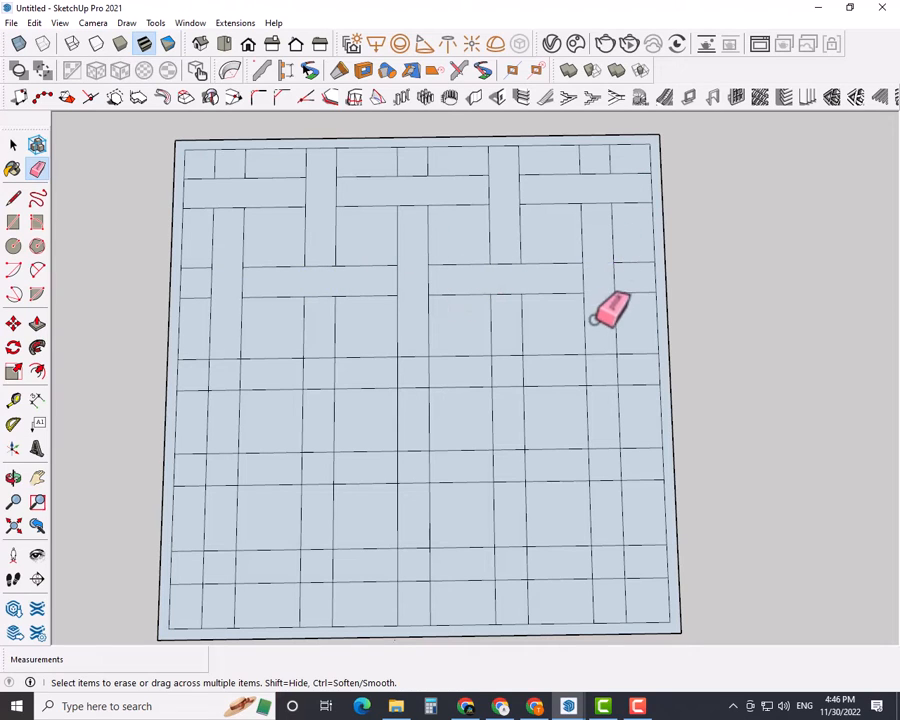
# - Erase the crossing line segments along the three lower horizontal strips to continue the alternating weave across the panel
pyautogui.moveTo(197, 378); pyautogui.dragTo(318, 366)
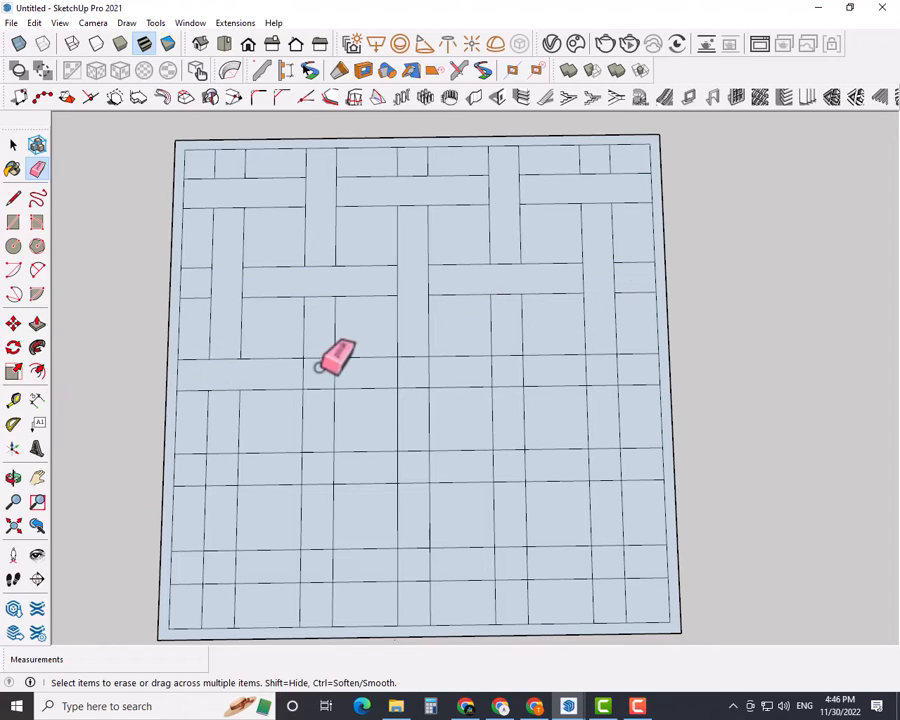
pyautogui.moveTo(379, 375)
pyautogui.mouseDown()
pyautogui.moveTo(500, 356)
pyautogui.moveTo(573, 374)
pyautogui.moveTo(611, 342)
pyautogui.mouseUp()
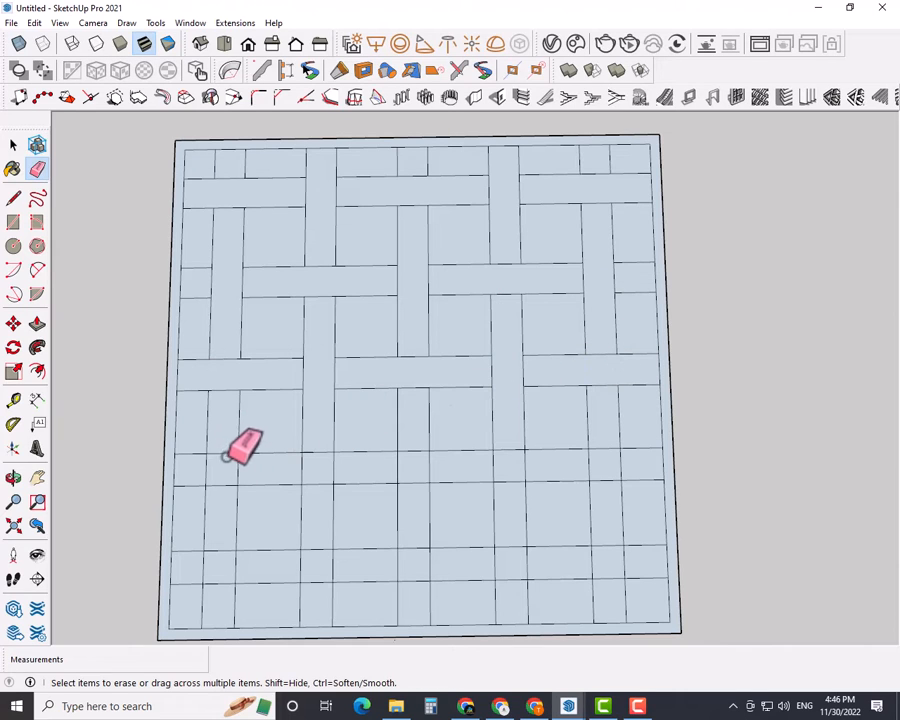
pyautogui.moveTo(226, 456)
pyautogui.mouseDown()
pyautogui.moveTo(291, 474)
pyautogui.moveTo(414, 461)
pyautogui.moveTo(424, 490)
pyautogui.moveTo(537, 470)
pyautogui.moveTo(609, 474)
pyautogui.mouseUp()
pyautogui.moveTo(188, 573)
pyautogui.mouseDown()
pyautogui.moveTo(301, 554)
pyautogui.moveTo(400, 577)
pyautogui.moveTo(499, 545)
pyautogui.moveTo(497, 590)
pyautogui.mouseUp()
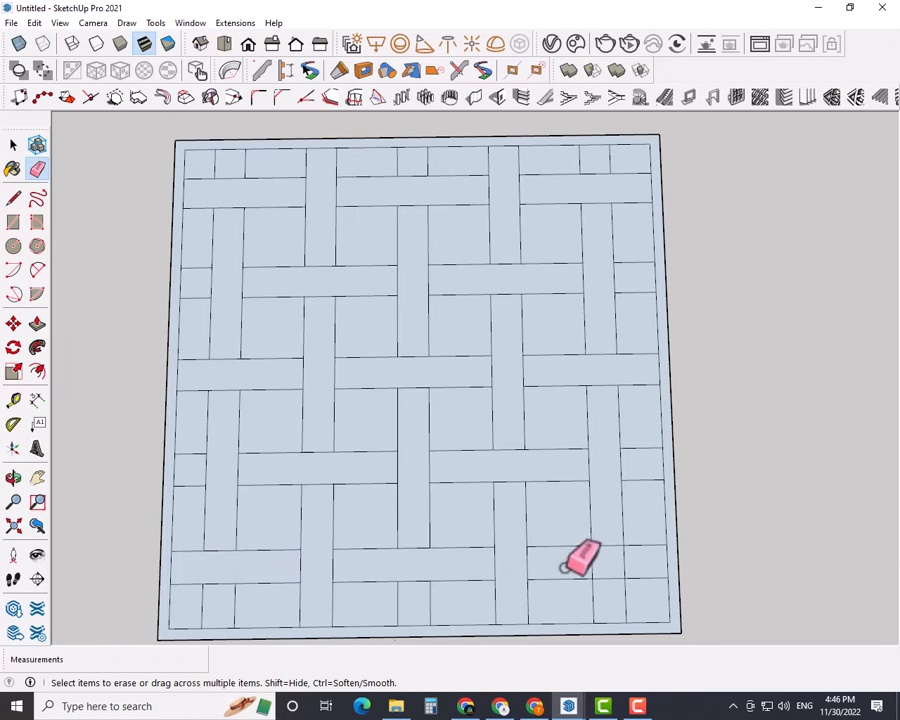
pyautogui.moveTo(564, 567); pyautogui.dragTo(631, 567)
pyautogui.press('space')
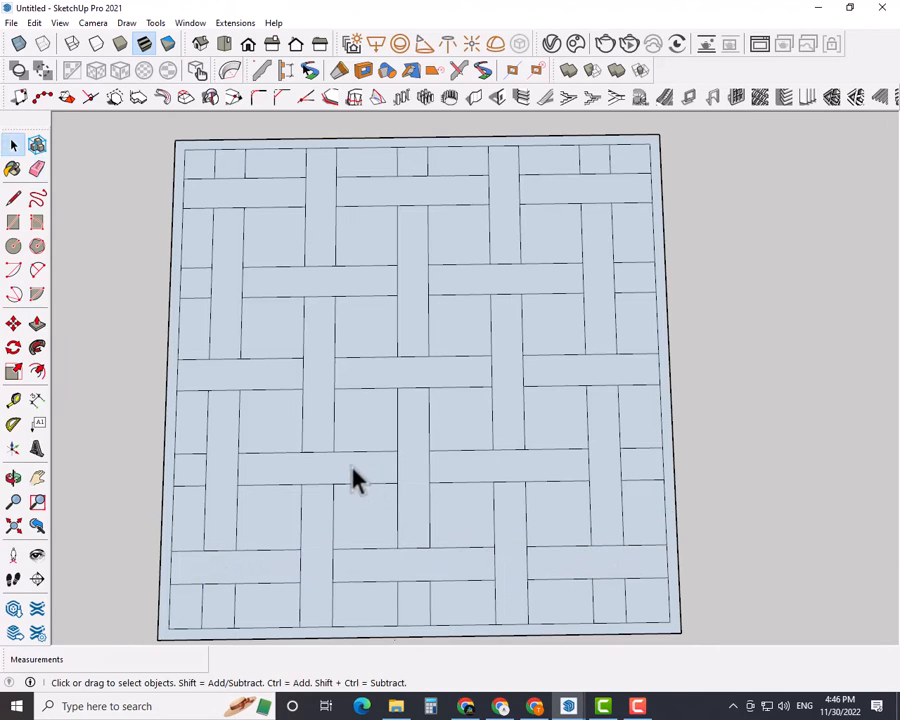
# - Offset the outlines of the upper-left small square and the adjacent vertical strip inward by 0.5 inch
pyautogui.press('f')
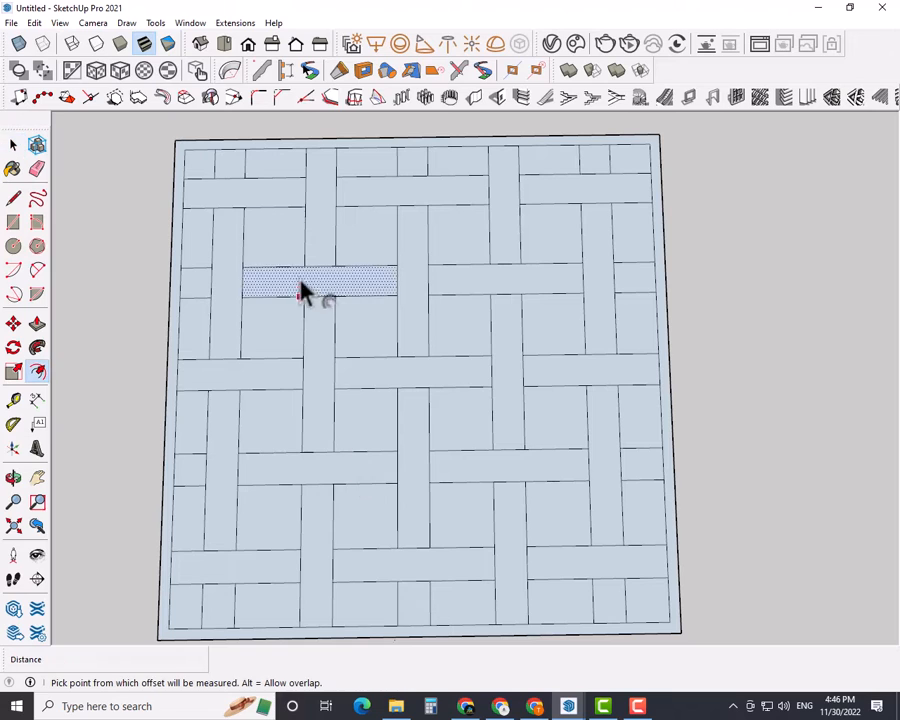
pyautogui.click(227, 169)
pyautogui.write('.5')
pyautogui.press('Return')
pyautogui.click(315, 168)
pyautogui.write('.5')
pyautogui.press('Return')
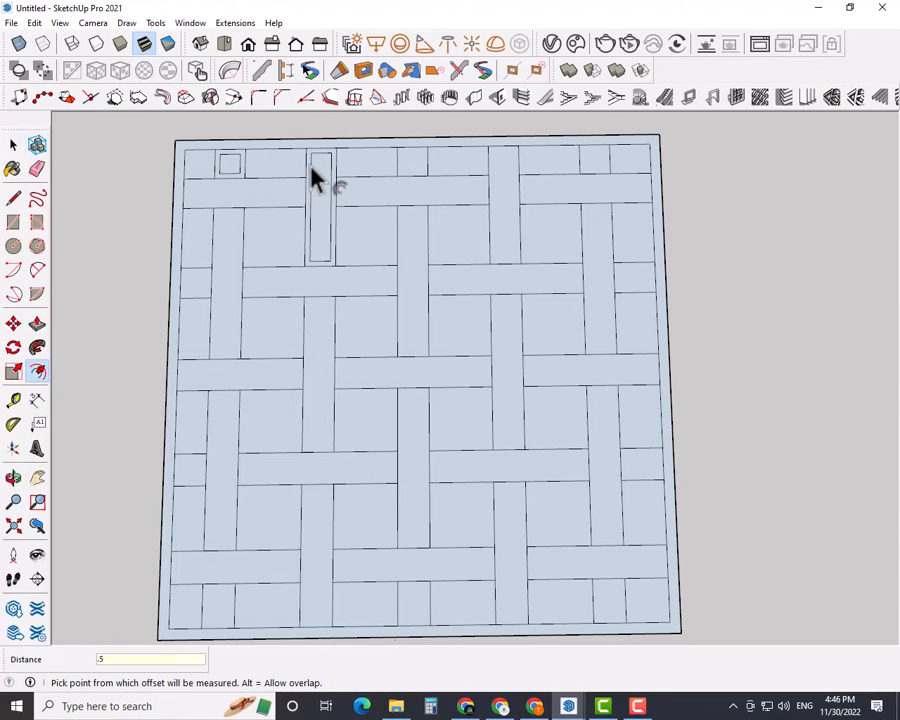
# - Offset the upper-left horizontal strip, the middle small square in the top row and the upper-right vertical strip inward by 0.5 inch
pyautogui.click(282, 180)
pyautogui.write('.5')
pyautogui.press('Return')
pyautogui.click(364, 175)
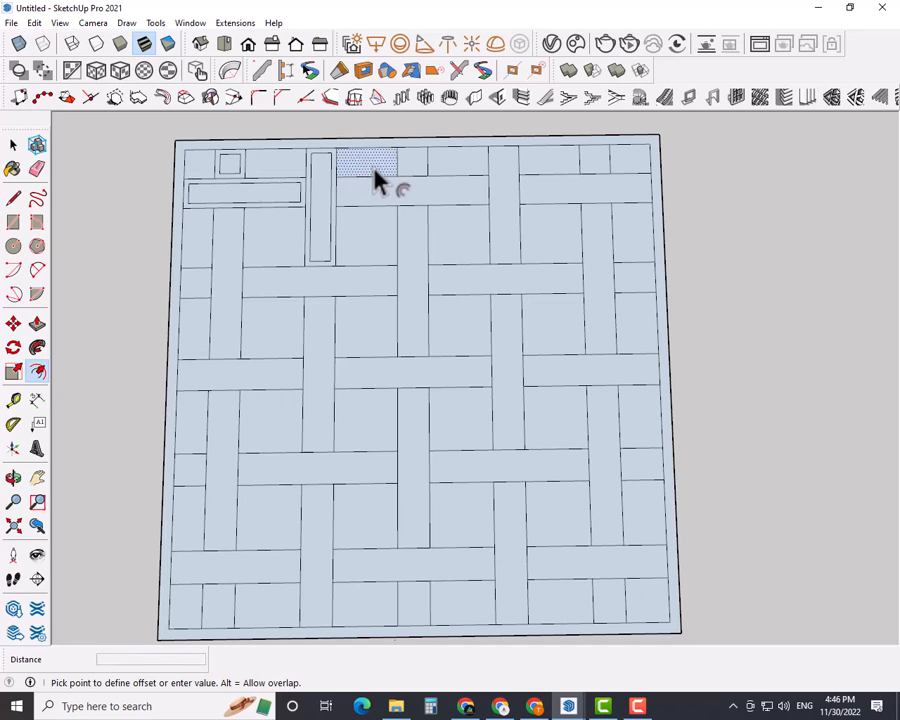
pyautogui.write('.5')
pyautogui.press('Return')
pyautogui.click(497, 175)
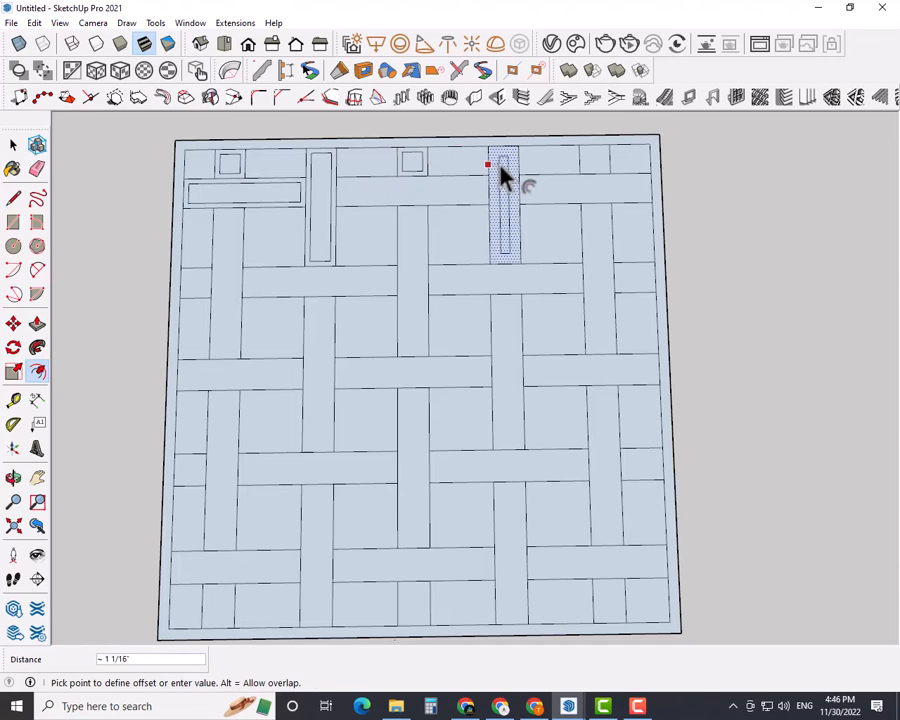
pyautogui.write('.5')
pyautogui.press('Return')
# - Offset the remaining strips and small border squares across the panel inward by 0.5 inch, finishing at the lower-right corner
pyautogui.click(455, 180)
pyautogui.write('.5')
pyautogui.press('Return')
pyautogui.click(553, 178)
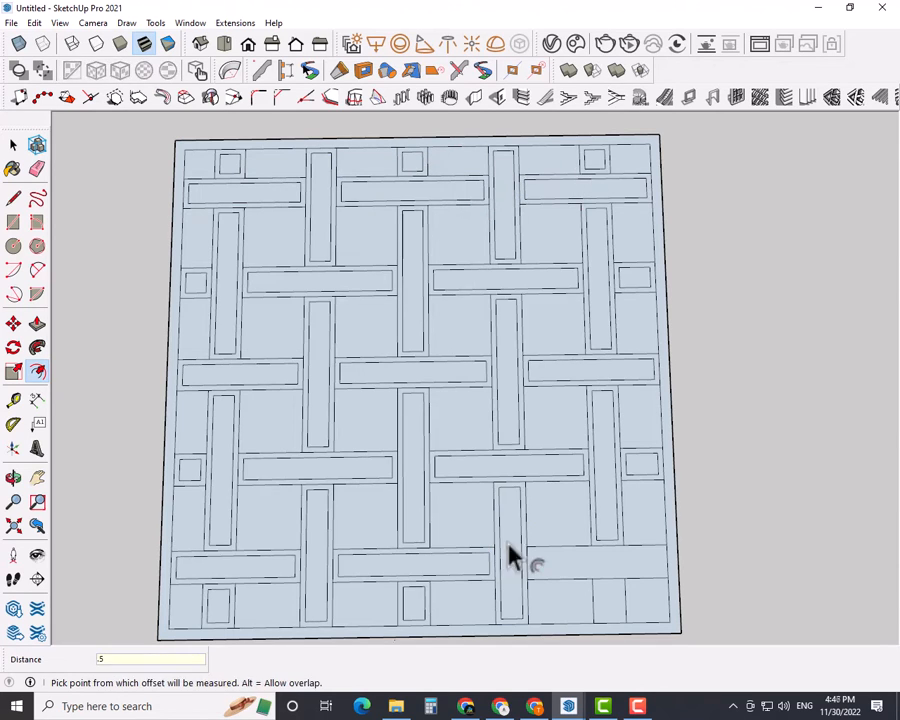
pyautogui.click(548, 543)
pyautogui.write('.5')
pyautogui.press('Return')
pyautogui.click(590, 592)
pyautogui.write('.5')
pyautogui.press('Return')
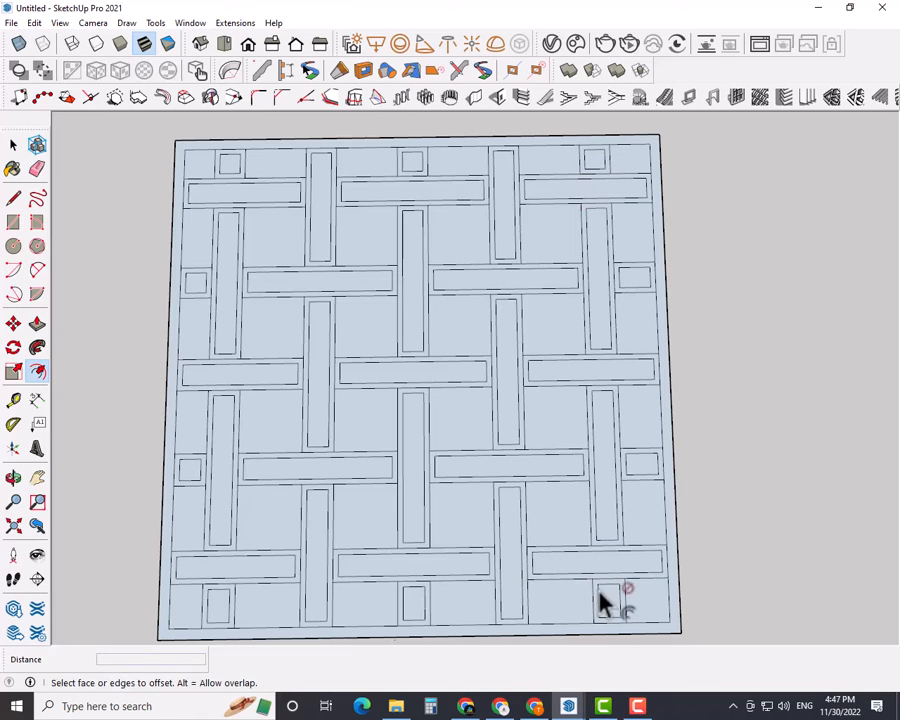
# - Delete the faces in the gaps between the strips and inside their offset outlines, leaving only the thin lattice bands
pyautogui.press('space')
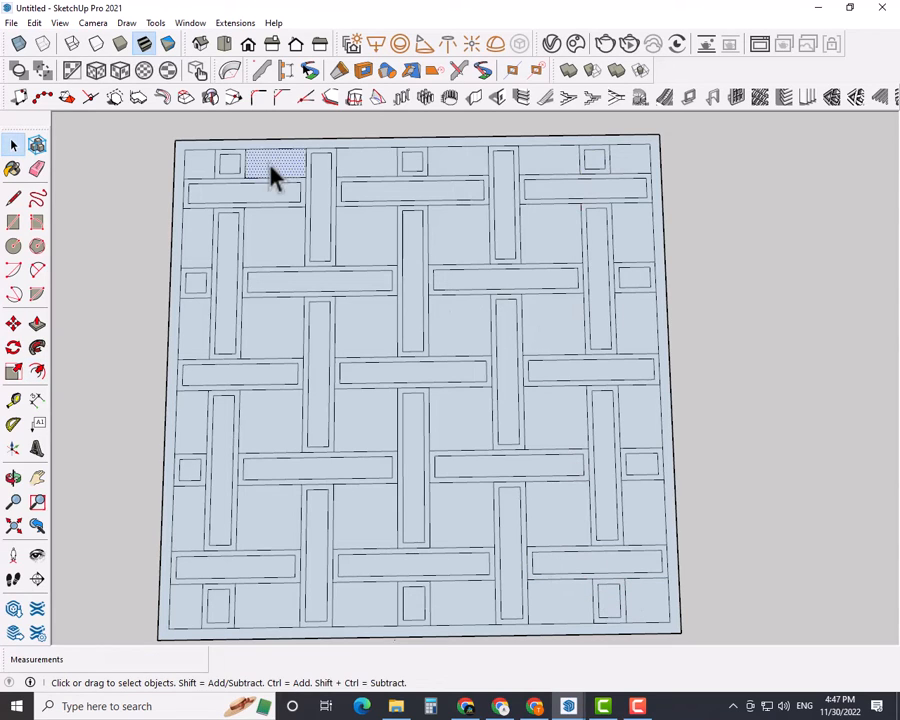
pyautogui.click(280, 172)
pyautogui.press('Delete')
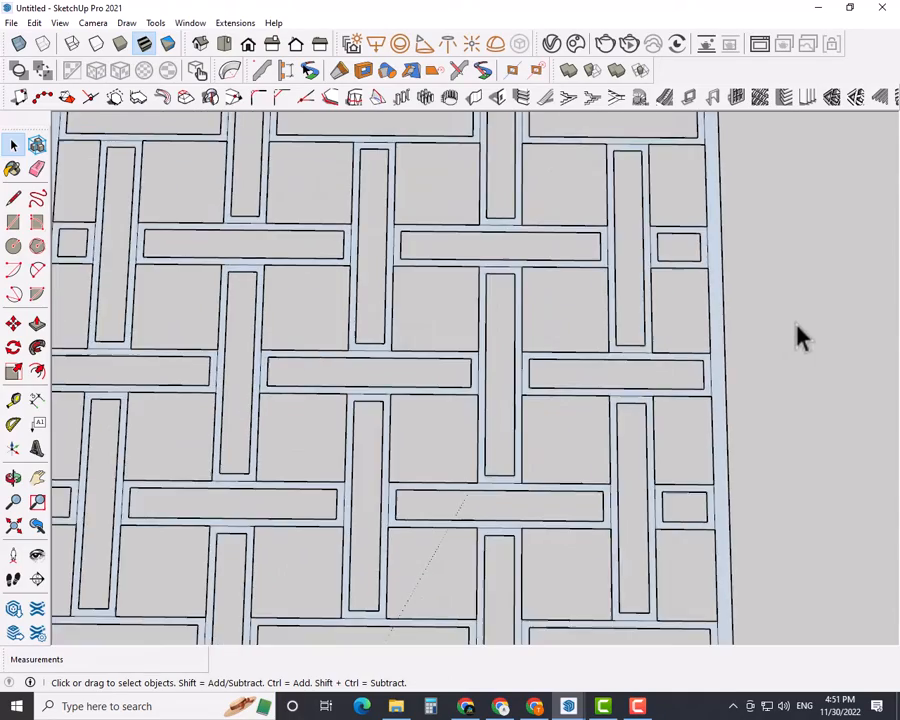
pyautogui.moveTo(797, 335); pyautogui.dragTo(759, 302, button='middle')
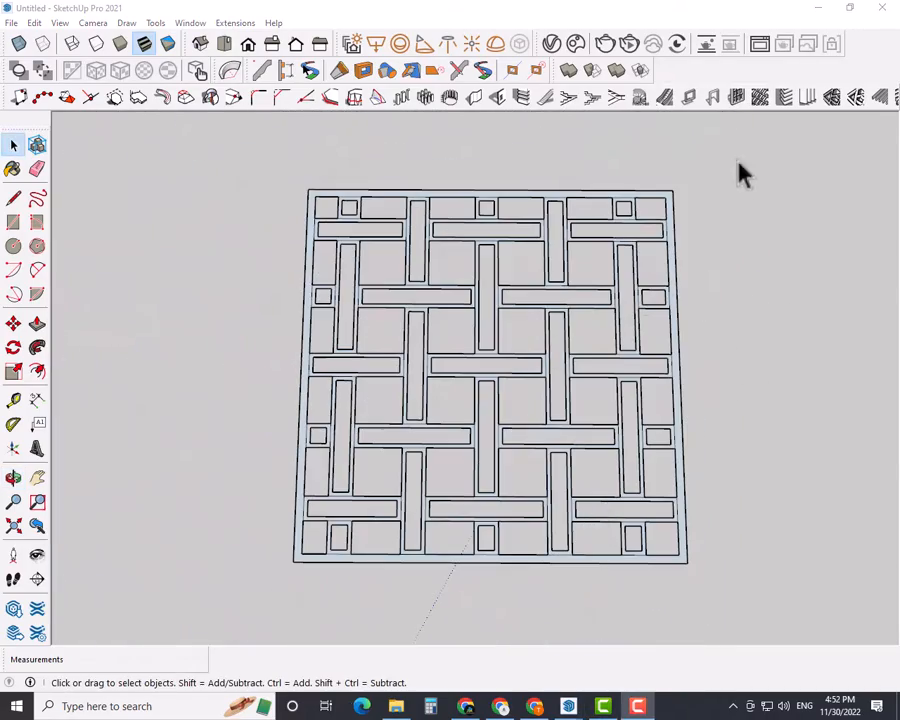
# - Rotate the whole lattice panel 90 degrees about its lower edge so it stands upright
pyautogui.moveTo(741, 175); pyautogui.dragTo(232, 536)
pyautogui.press('q')
pyautogui.moveTo(688, 563); pyautogui.dragTo(684, 502)
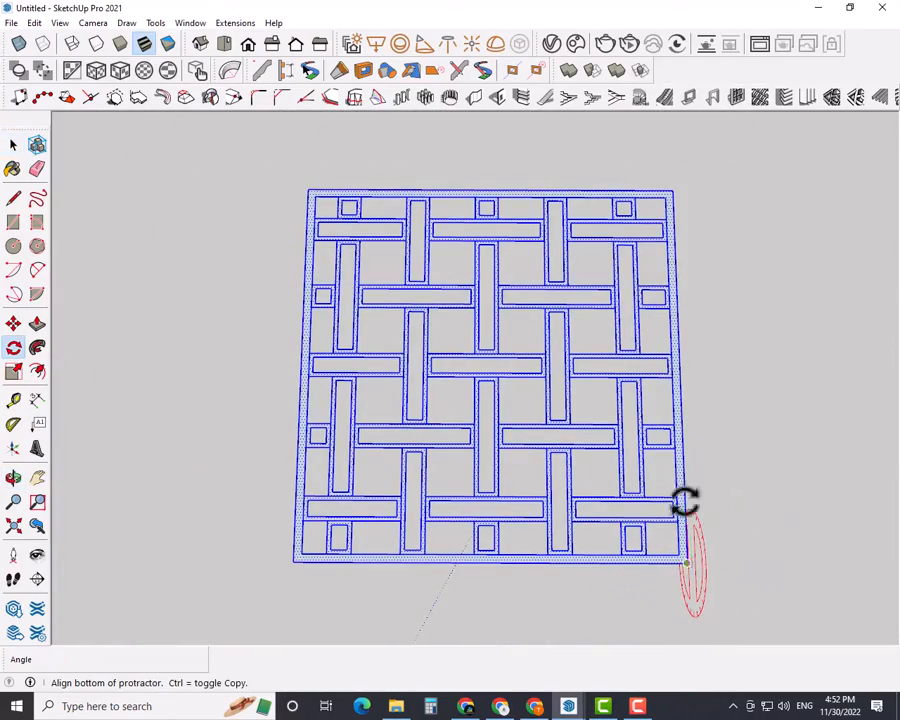
pyautogui.click(674, 192)
pyautogui.write('90')
pyautogui.press('Return')
pyautogui.press('space')
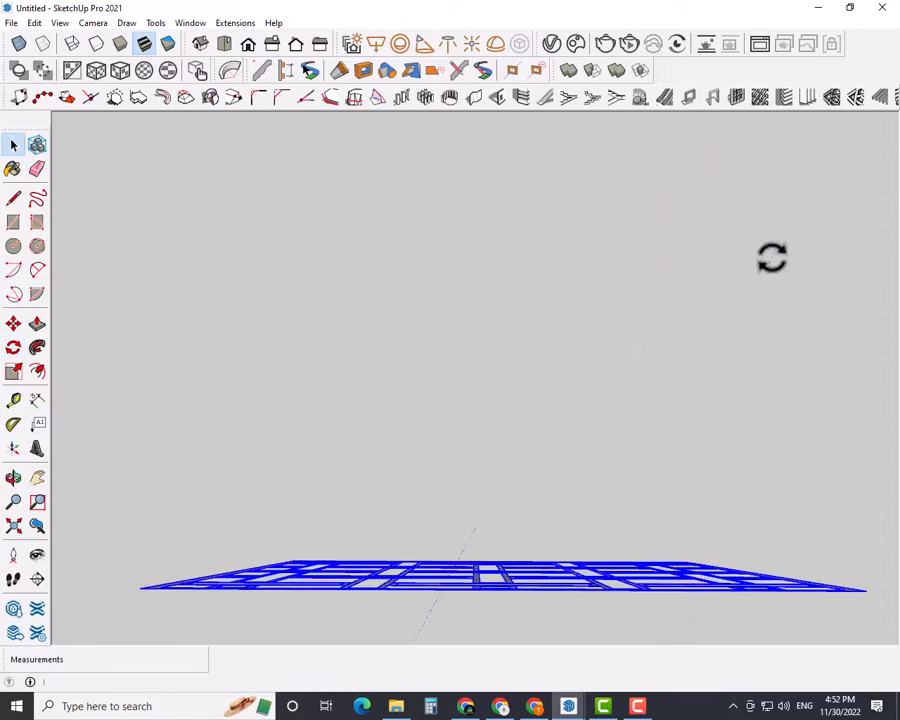
# - Examine the extruded upright lattice panel up close and from several angles
pyautogui.click(632, 390)
pyautogui.moveTo(632, 390); pyautogui.dragTo(488, 337, button='middle')
pyautogui.scroll(5, 488, 337)
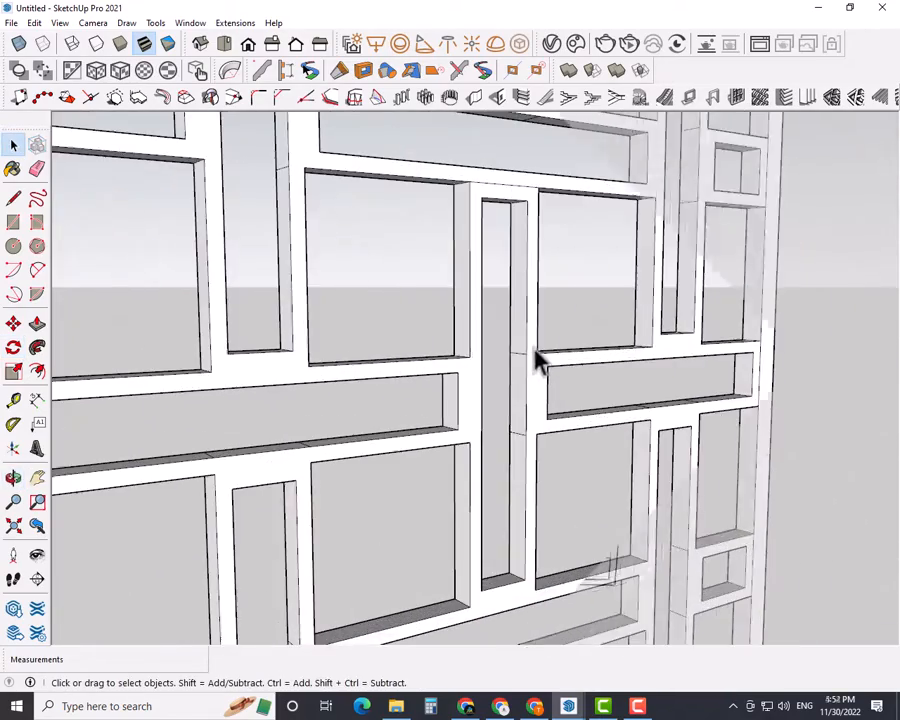
pyautogui.moveTo(538, 360); pyautogui.dragTo(215, 532, button='middle')
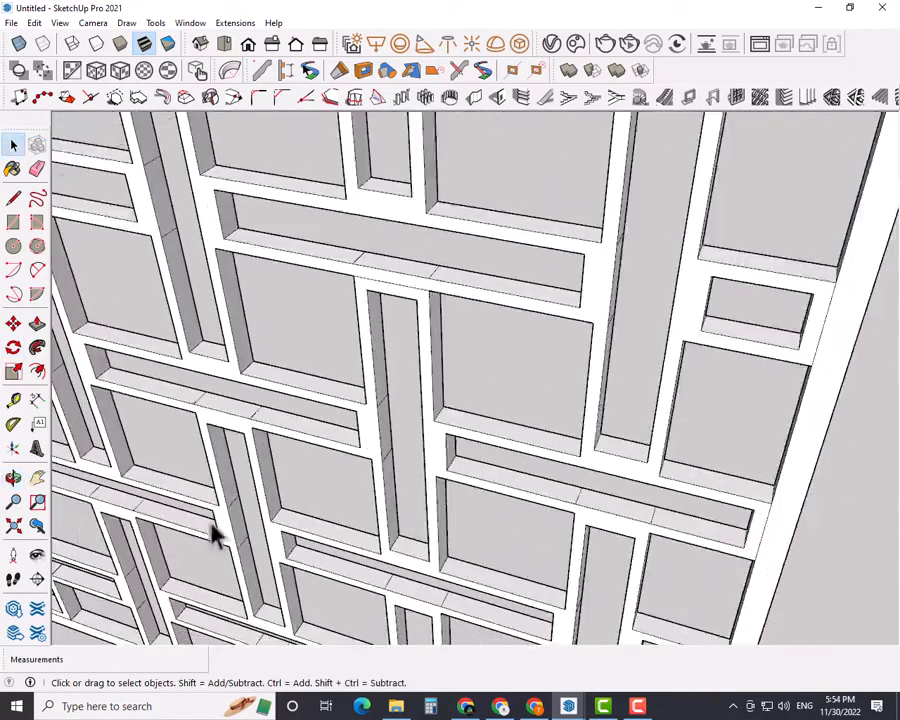
pyautogui.scroll(-5, 483, 420)
pyautogui.moveTo(480, 408)
pyautogui.mouseDown(button='middle')
pyautogui.moveTo(276, 346)
pyautogui.moveTo(454, 360)
pyautogui.moveTo(660, 312)
pyautogui.moveTo(470, 388)
pyautogui.mouseUp(button='middle')
pyautogui.scroll(5, 284, 354)
pyautogui.scroll(-2, 470, 388)
pyautogui.moveTo(643, 390); pyautogui.dragTo(440, 355, button='middle')
pyautogui.scroll(-4, 452, 368)
# - Draw a new square face on the ground beside the finished lattice panel
pyautogui.click(366, 495)
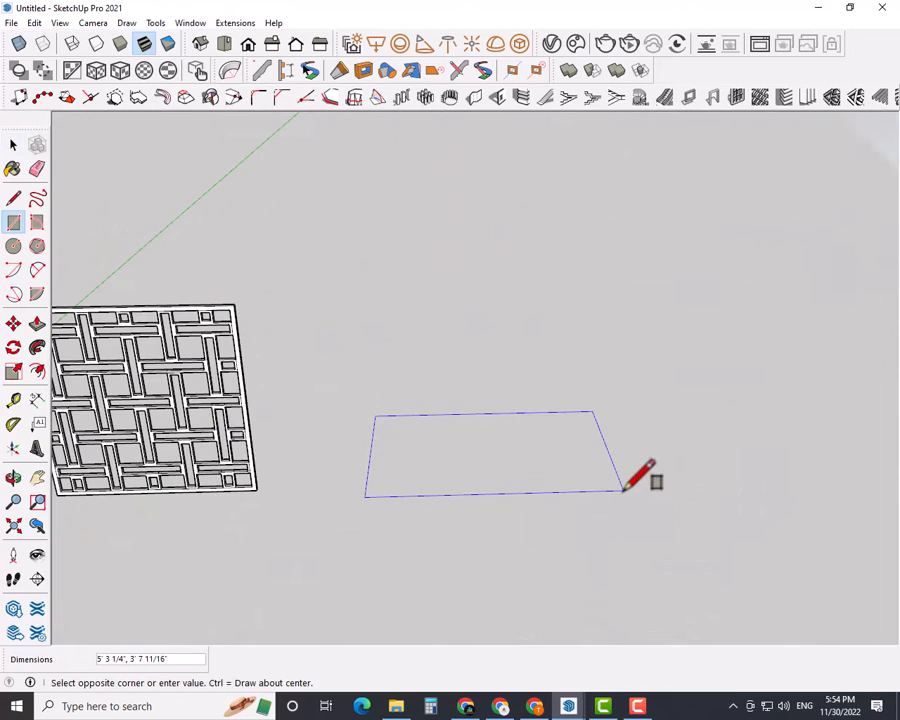
pyautogui.click(621, 490)
pyautogui.press('space')
pyautogui.moveTo(629, 502); pyautogui.dragTo(512, 510, button='middle')
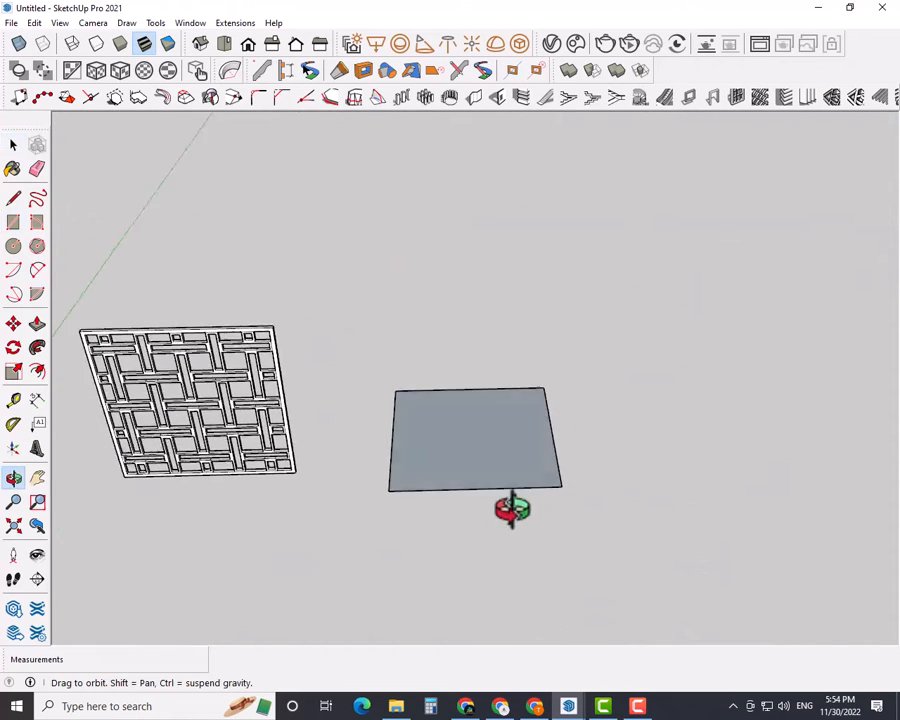
pyautogui.scroll(5, 498, 422)
pyautogui.moveTo(498, 422); pyautogui.dragTo(488, 413, button='middle')
pyautogui.scroll(2, 488, 413)
# - Offset the new square's outline inward by 1 inch to form a border frame
pyautogui.click(425, 340)
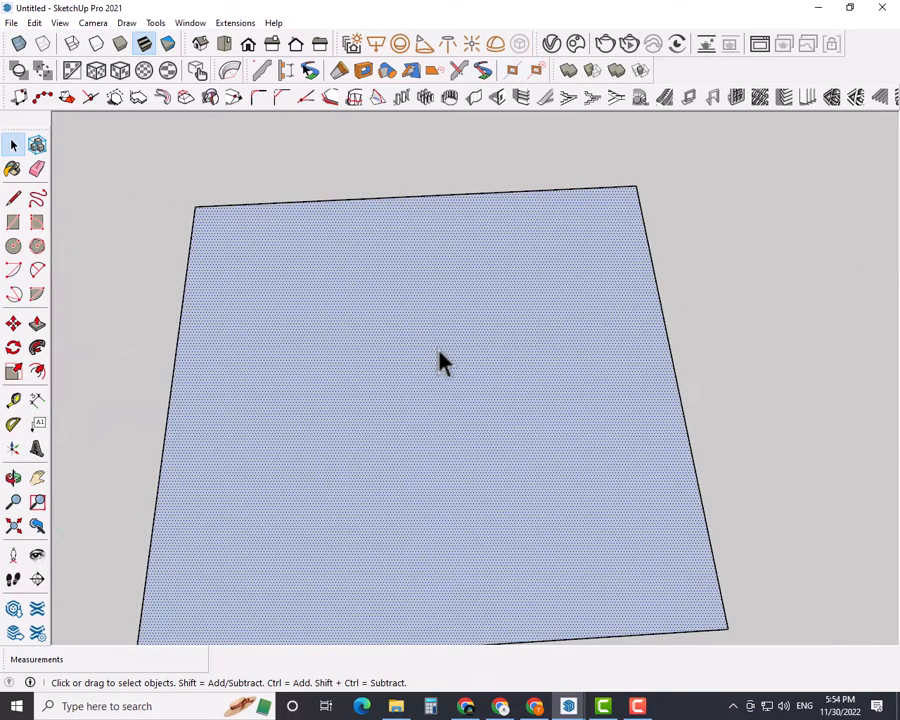
pyautogui.press('f')
pyautogui.click(443, 362)
pyautogui.write('1')
pyautogui.press('Return')
pyautogui.press('space')
pyautogui.moveTo(723, 342); pyautogui.dragTo(622, 414, button='middle')
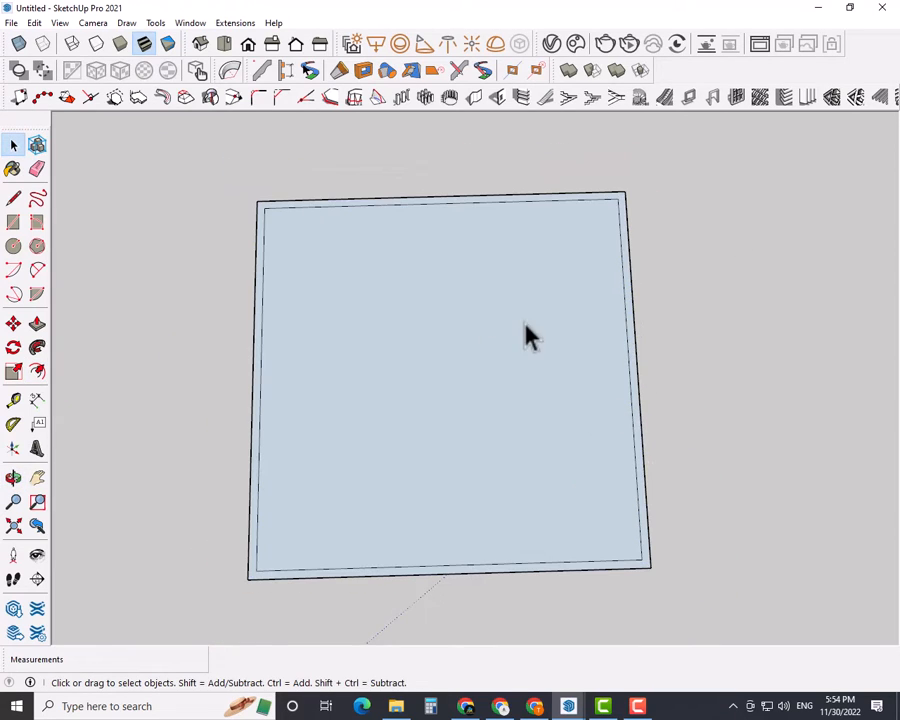
# - Draw a horizontal line across the inner square between the midpoints of its two sides
pyautogui.press('l')
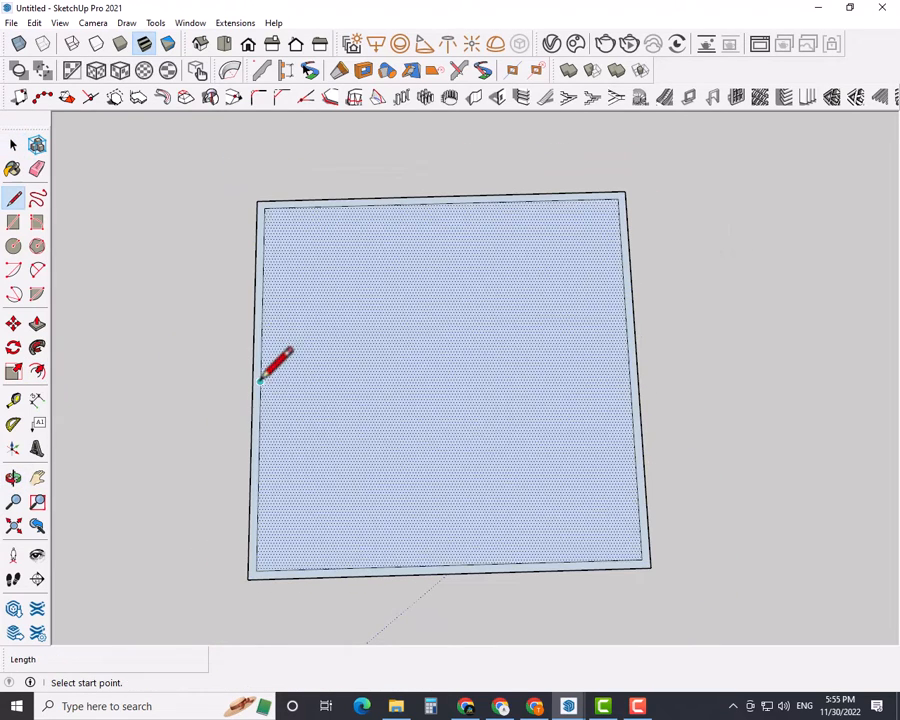
pyautogui.click(259, 377)
pyautogui.click(630, 370)
pyautogui.press('space')
# - Offset the upper half of the inner square inward by 1 inch
pyautogui.click(567, 288)
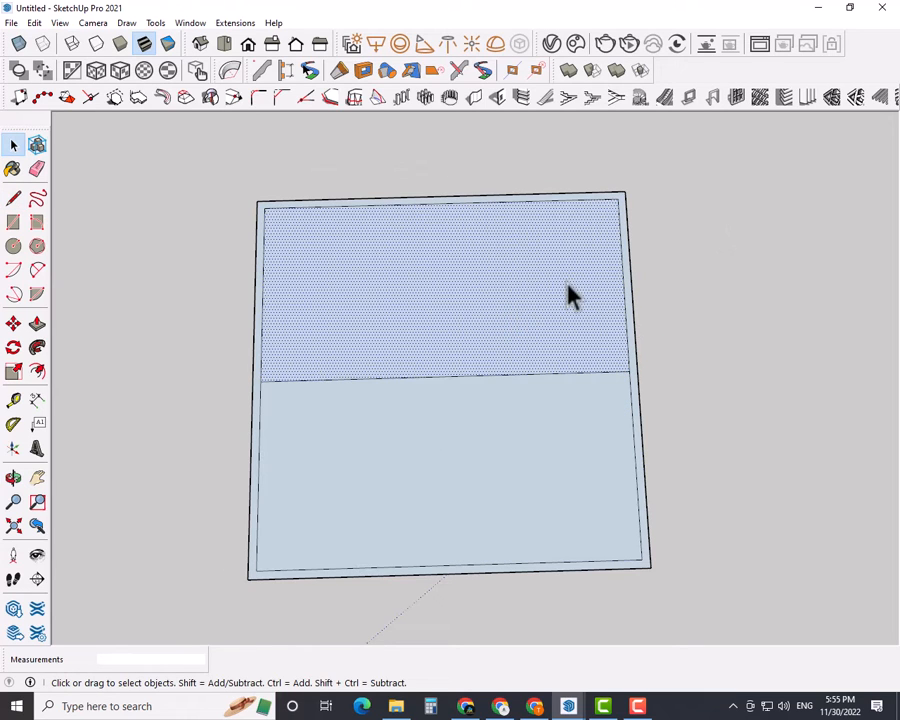
pyautogui.press('f')
pyautogui.click(621, 279)
pyautogui.write('1')
pyautogui.press('Return')
pyautogui.press('space')
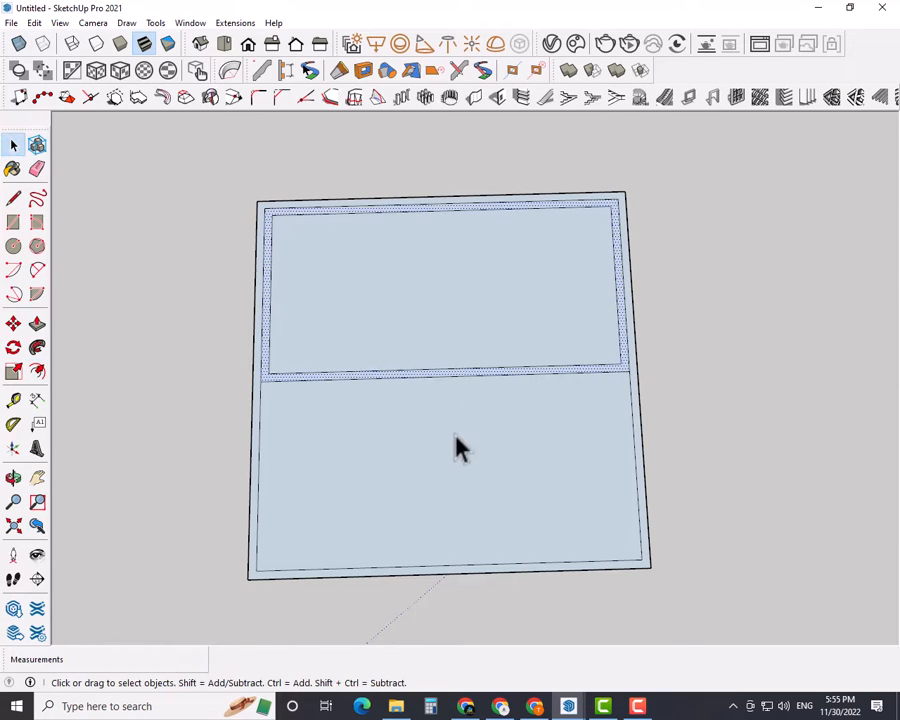
# - Offset the lower half of the inner square inward by 1 inch
pyautogui.click(456, 445)
pyautogui.press('f')
pyautogui.click(440, 410)
pyautogui.write('1')
pyautogui.press('Return')
pyautogui.press('space')
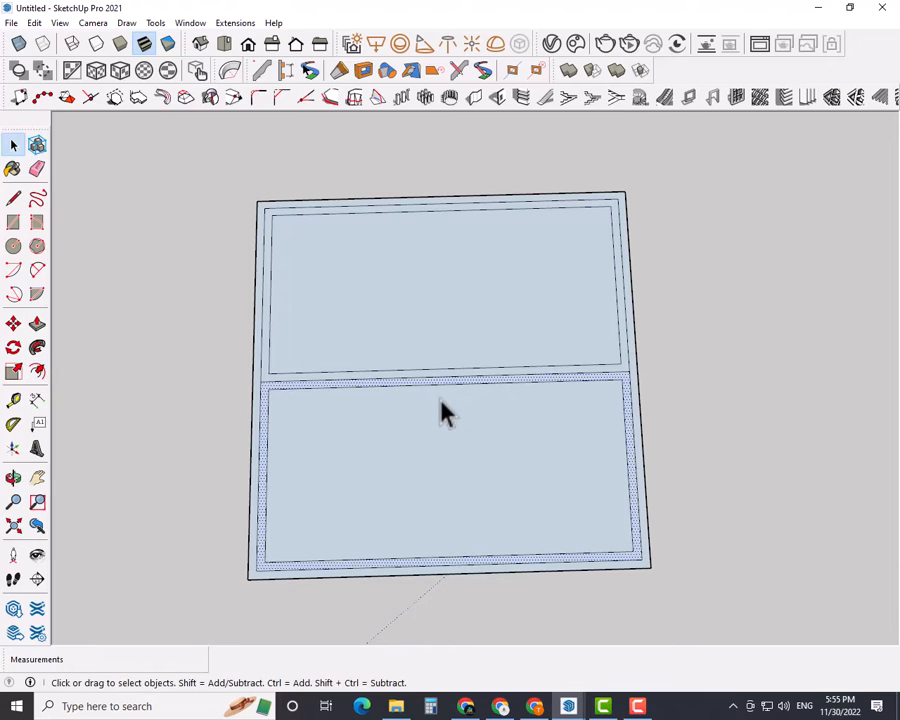
# - Extend both edges of the middle horizontal band to the frame's inner sides with short lines
pyautogui.press('l')
pyautogui.scroll(3, 335, 376)
pyautogui.click(219, 395)
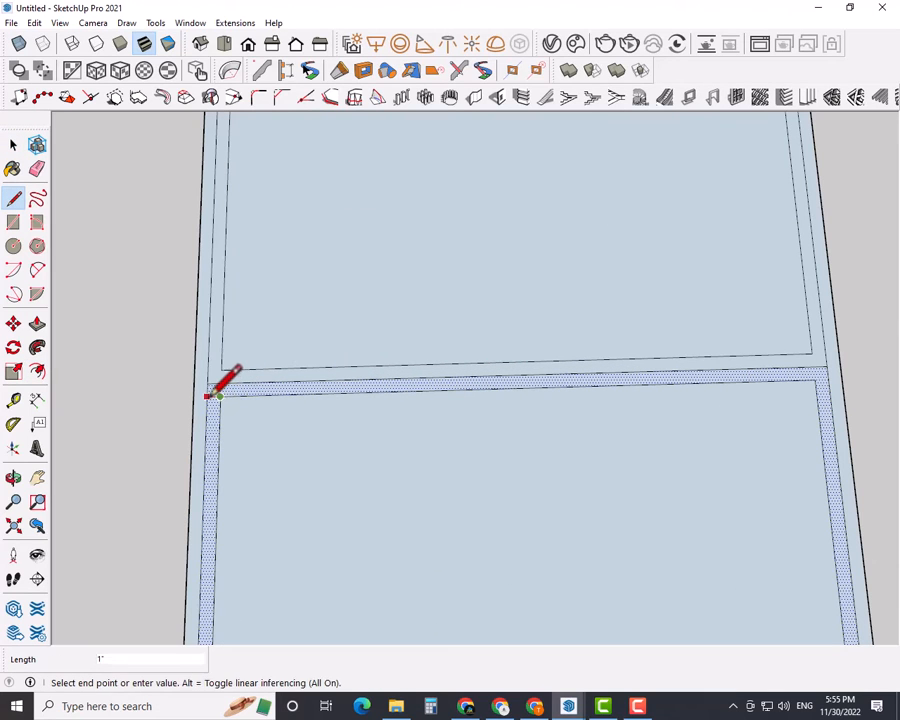
pyautogui.click(816, 378)
pyautogui.click(828, 379)
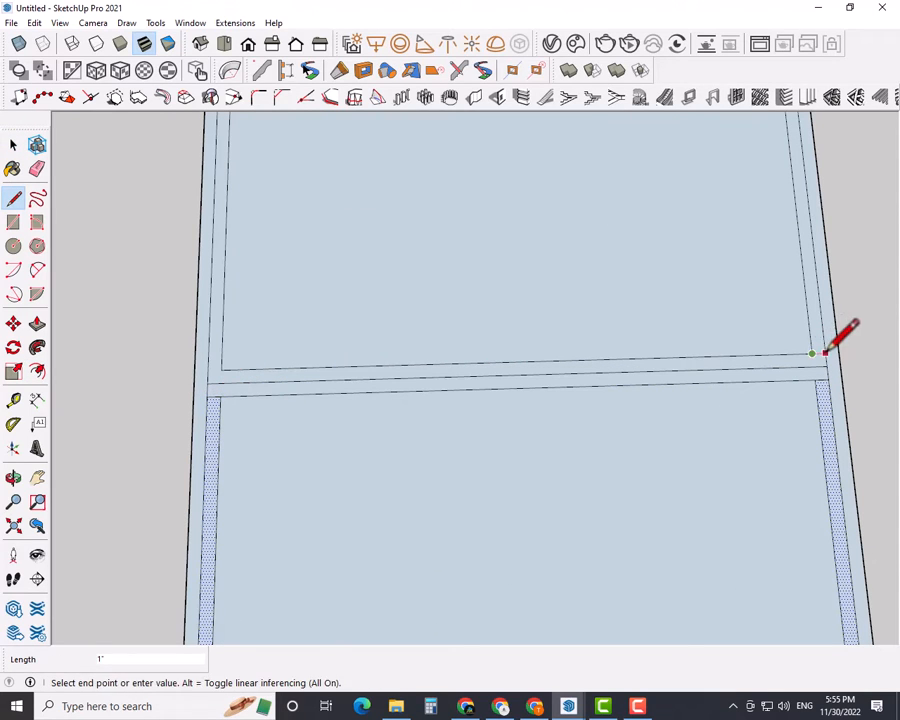
pyautogui.press('Escape')
pyautogui.click(221, 367)
pyautogui.press('space')
pyautogui.scroll(-3, 437, 385)
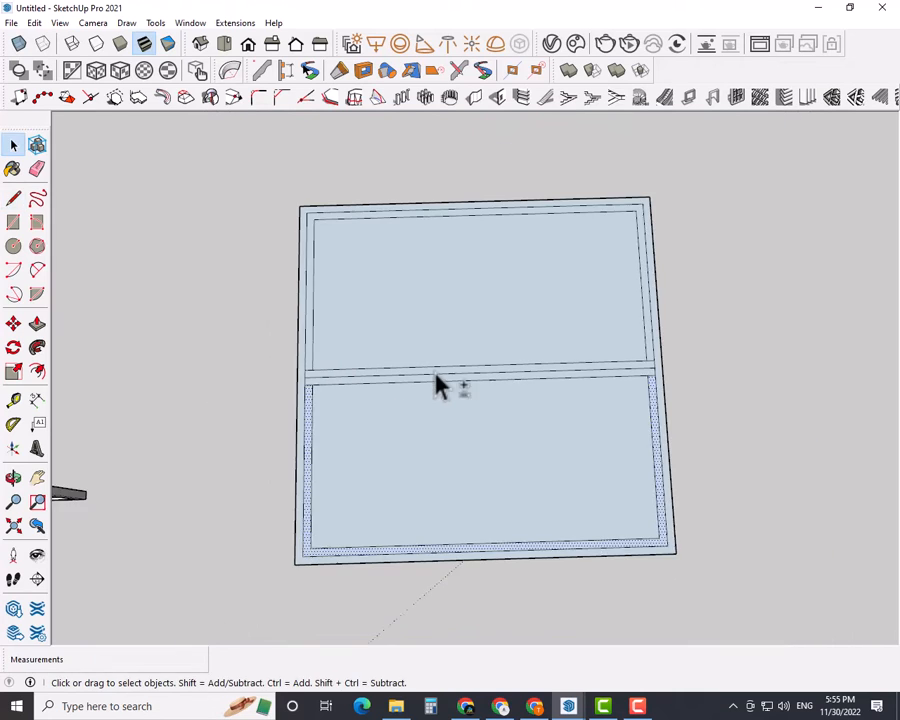
# - Erase the leftover offset edges along the frame in both halves, keeping only the middle band lines
pyautogui.keyDown('shift'); pyautogui.moveTo(436, 374); pyautogui.dragTo(379, 377, button='middle'); pyautogui.keyUp('shift')
pyautogui.scroll(1, 379, 377)
pyautogui.press('e')
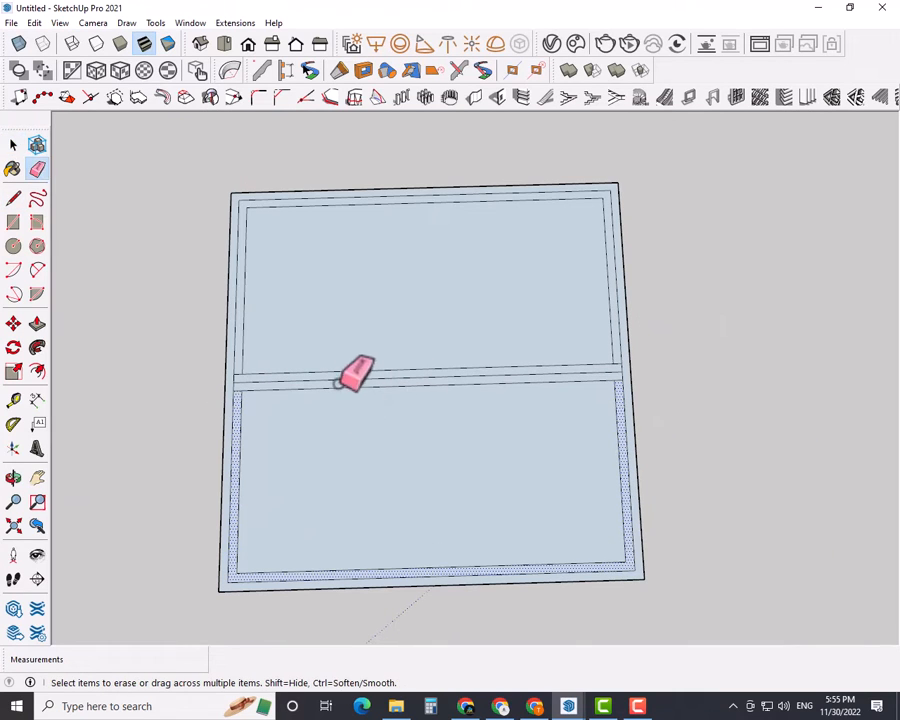
pyautogui.moveTo(238, 346)
pyautogui.mouseDown()
pyautogui.moveTo(444, 312)
pyautogui.moveTo(428, 197)
pyautogui.moveTo(605, 207)
pyautogui.moveTo(615, 405)
pyautogui.moveTo(263, 446)
pyautogui.moveTo(249, 563)
pyautogui.mouseUp()
pyautogui.press('space')
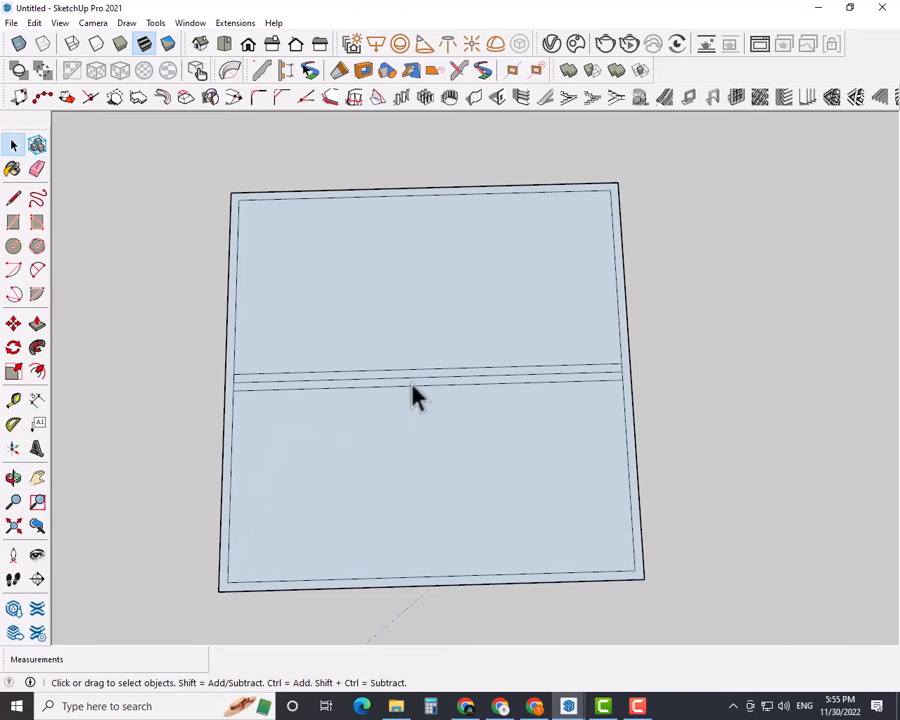
pyautogui.press('o')
pyautogui.click(474, 360)
pyautogui.moveTo(519, 439); pyautogui.dragTo(432, 411, button='middle')
pyautogui.scroll(1, 474, 416)
pyautogui.scroll(-1, 530, 362)
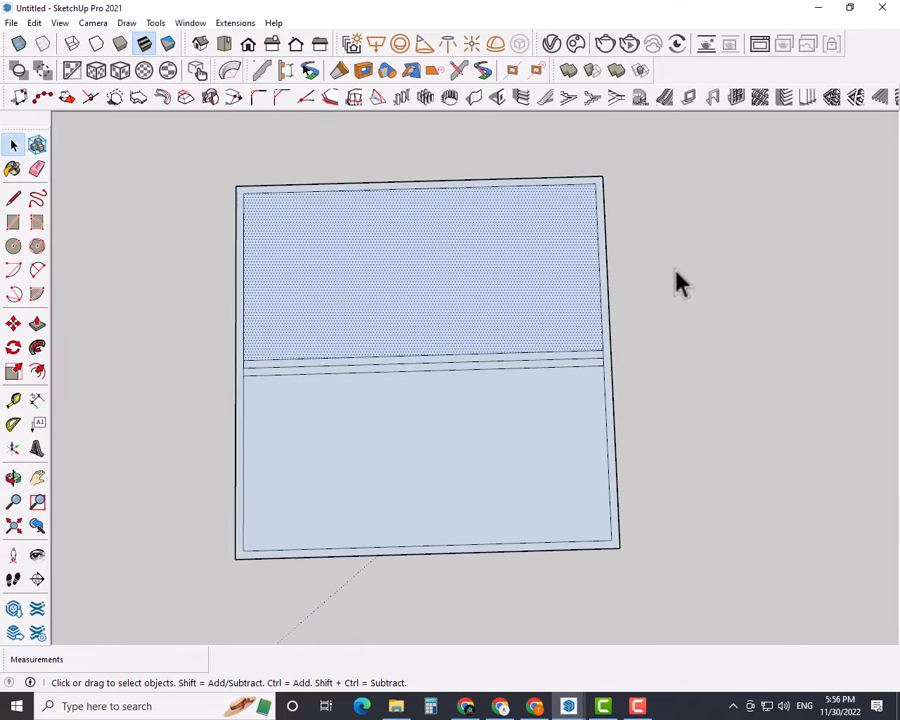
pyautogui.click(675, 272)
# - Draw a freehand-sized rectangle face on the ground to the right of the square frame
pyautogui.keyDown('shift'); pyautogui.moveTo(700, 433); pyautogui.dragTo(548, 445, button='middle'); pyautogui.keyUp('shift')
pyautogui.press('r')
pyautogui.click(521, 363)
pyautogui.click(744, 513)
pyautogui.press('space')
# - Draw a 12 by 12 inch square inside the new rectangle
pyautogui.press('r')
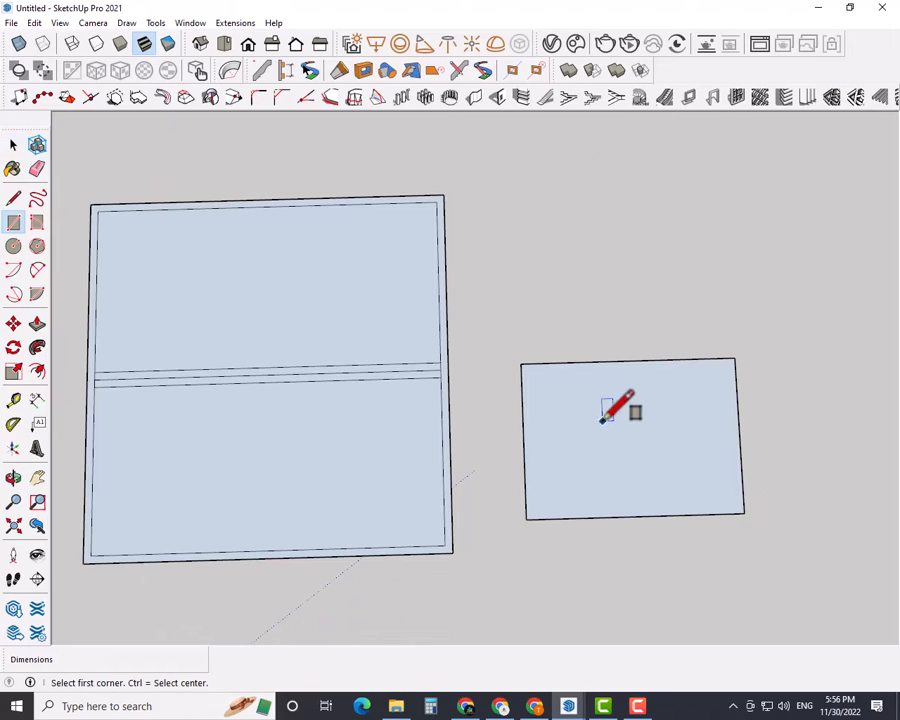
pyautogui.click(578, 410)
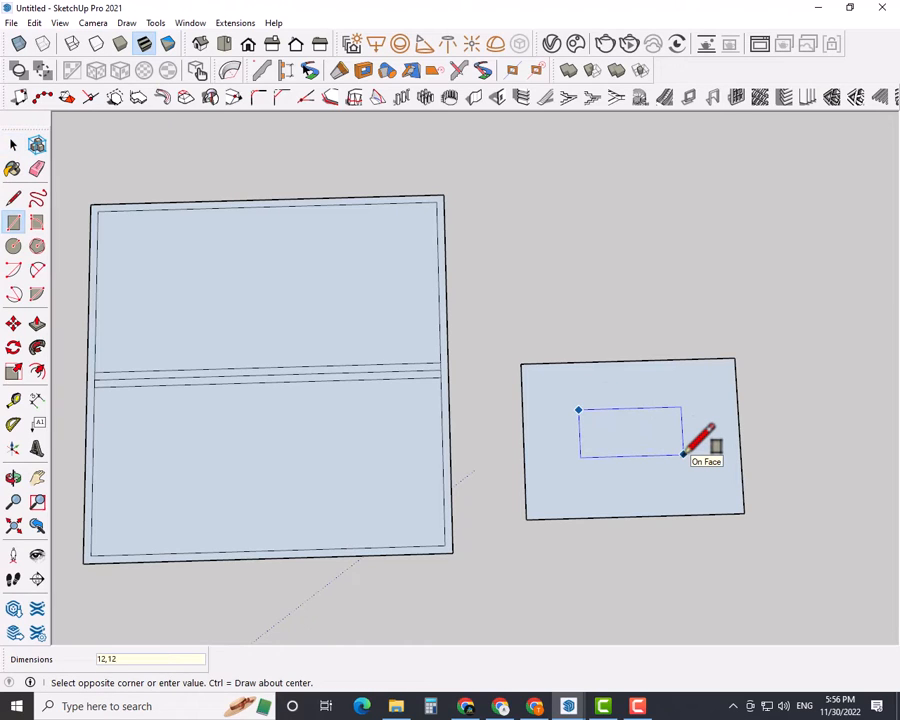
pyautogui.press('Return')
pyautogui.press('space')
# - Offset the 12-inch square inward by 1 inch
pyautogui.click(640, 462)
pyautogui.press('f')
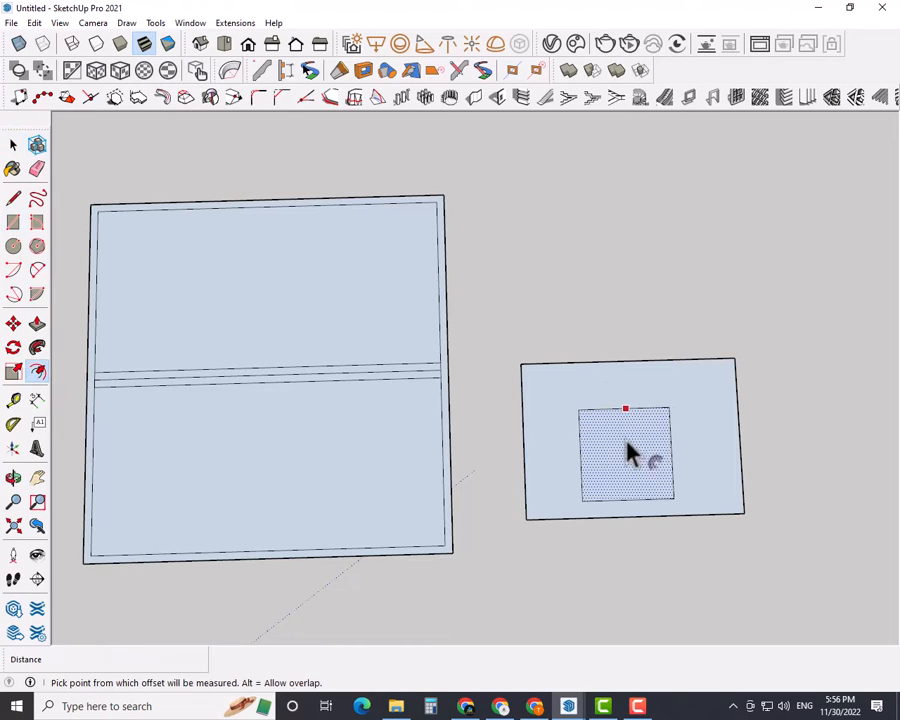
pyautogui.click(630, 455)
pyautogui.write('1')
pyautogui.press('Return')
pyautogui.press('space')
pyautogui.scroll(2, 615, 474)
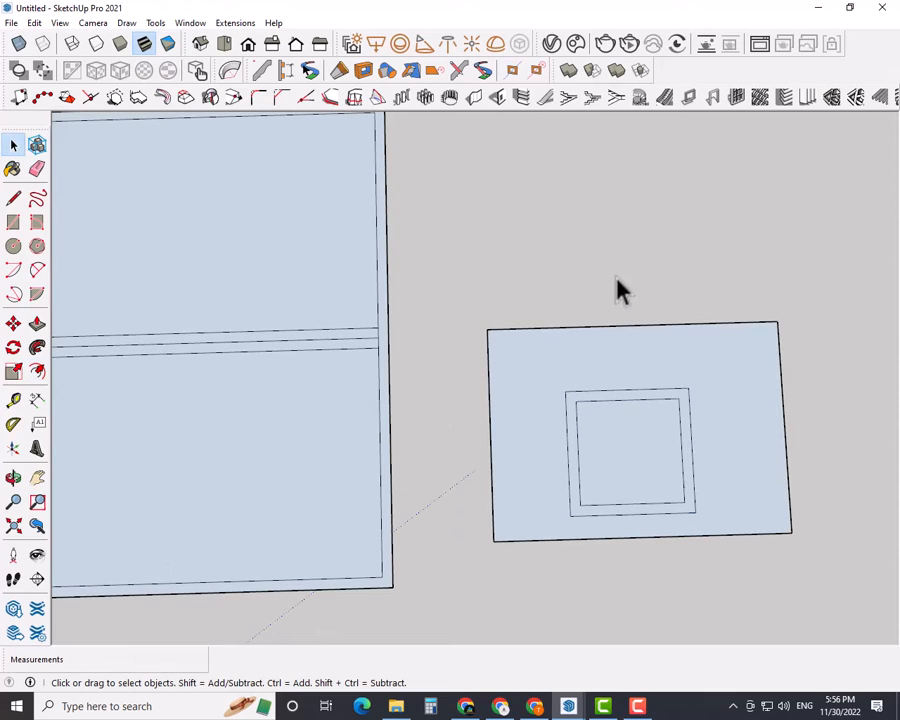
# - Offset the inner square inward by 4 inches to create a small central square
pyautogui.click(619, 461)
pyautogui.press('f')
pyautogui.click(618, 457)
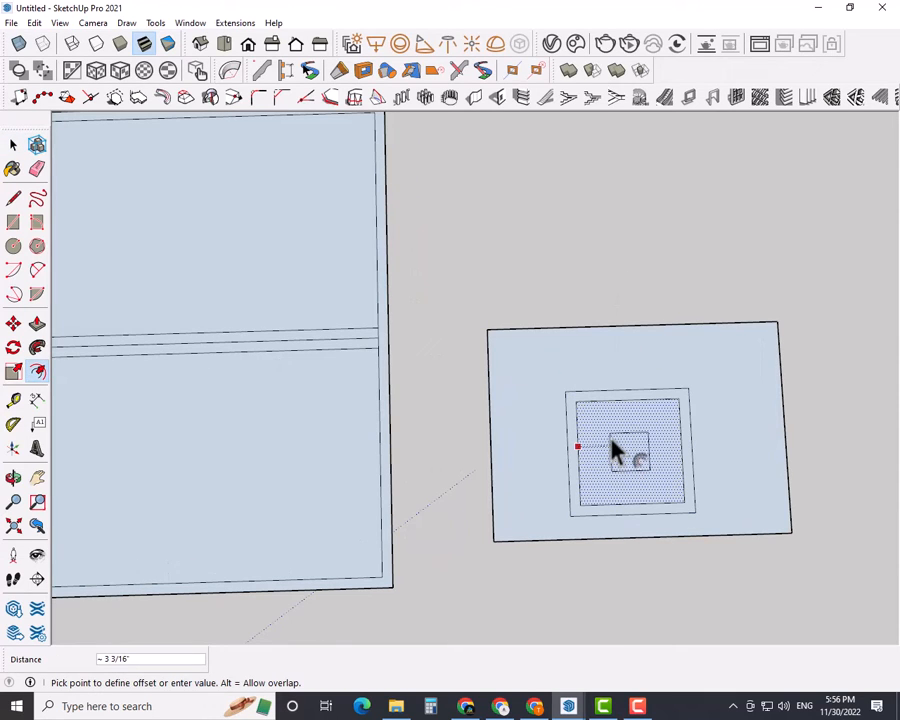
pyautogui.write('6')
pyautogui.press('Return')
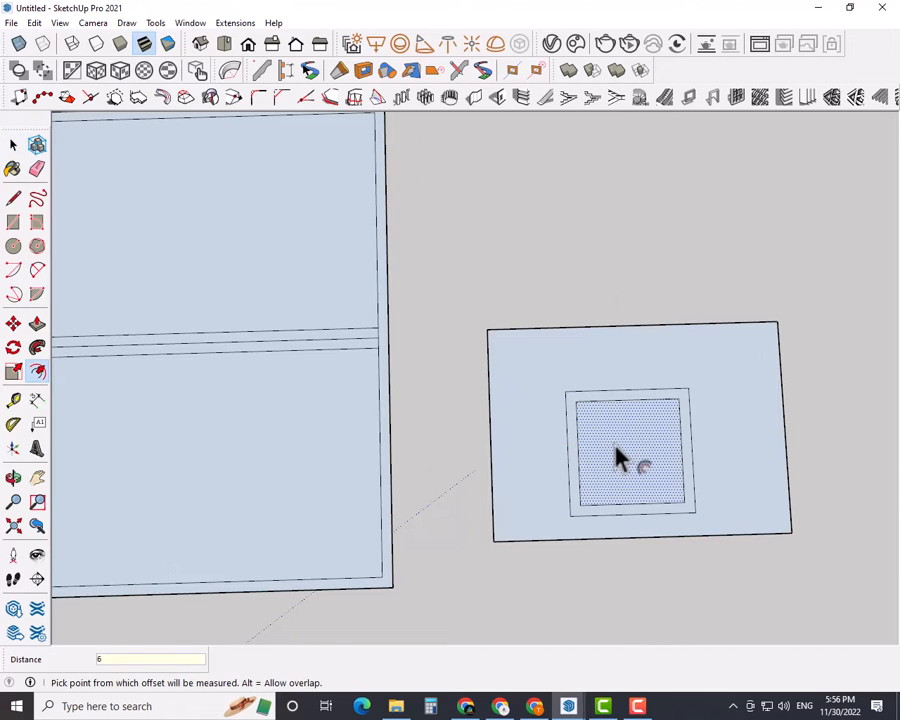
pyautogui.click(620, 449)
pyautogui.write('4')
pyautogui.press('Return')
pyautogui.press('space')
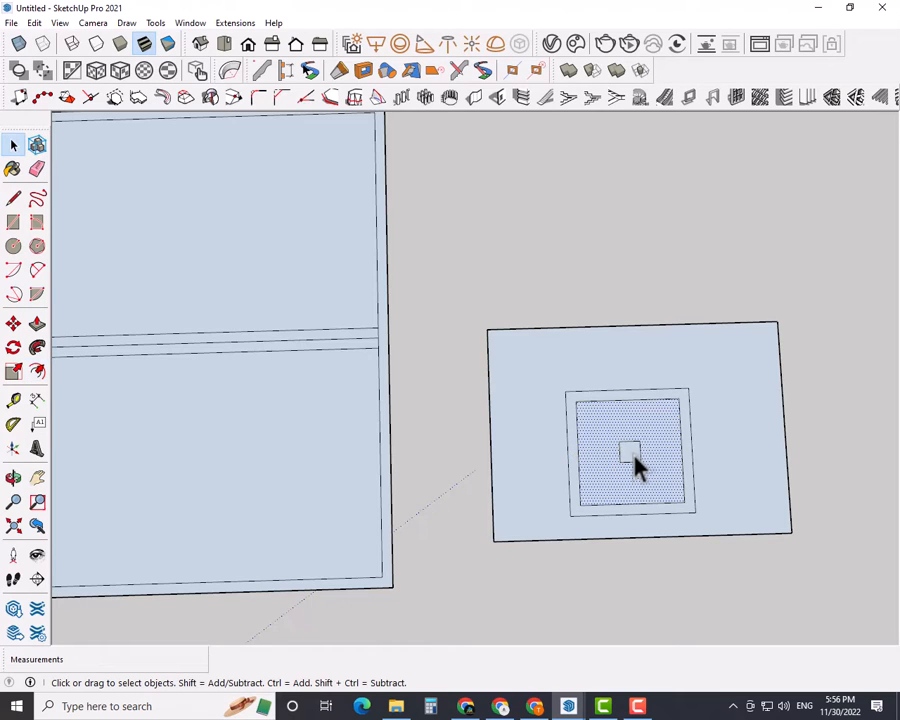
# - Offset the small central square inward by about 5/16 inch
pyautogui.click(632, 462)
pyautogui.scroll(5, 632, 462)
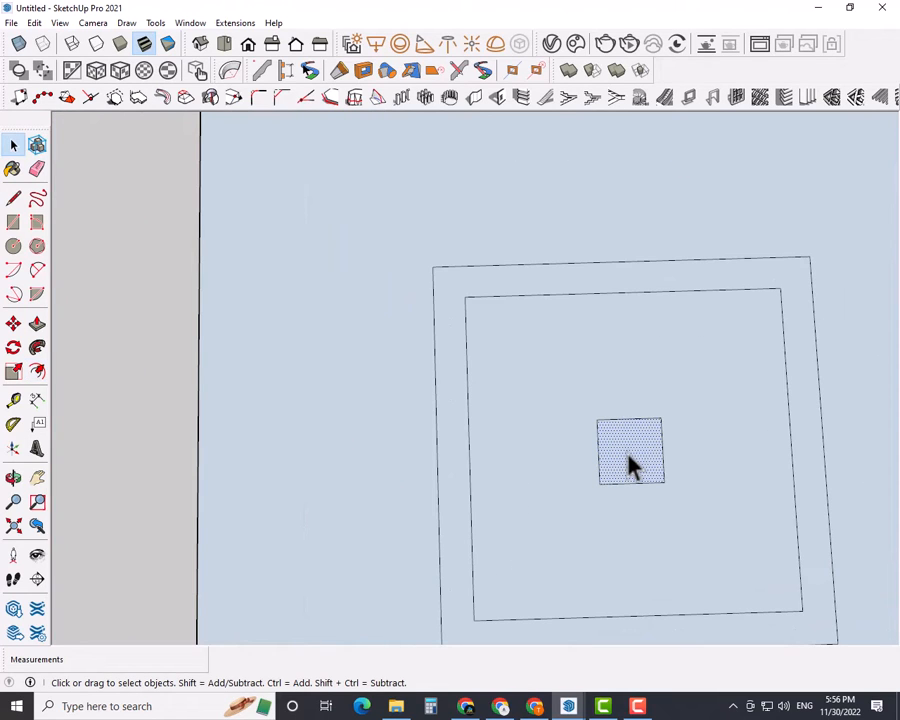
pyautogui.press('f')
pyautogui.click(627, 457)
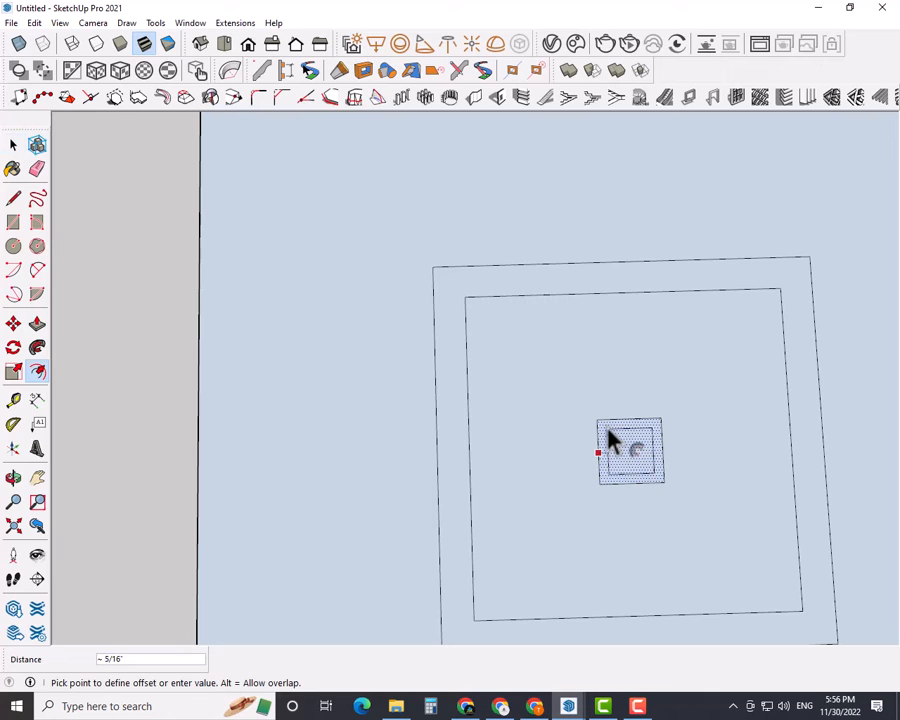
pyautogui.click(607, 428)
pyautogui.press('space')
pyautogui.scroll(-2, 526, 408)
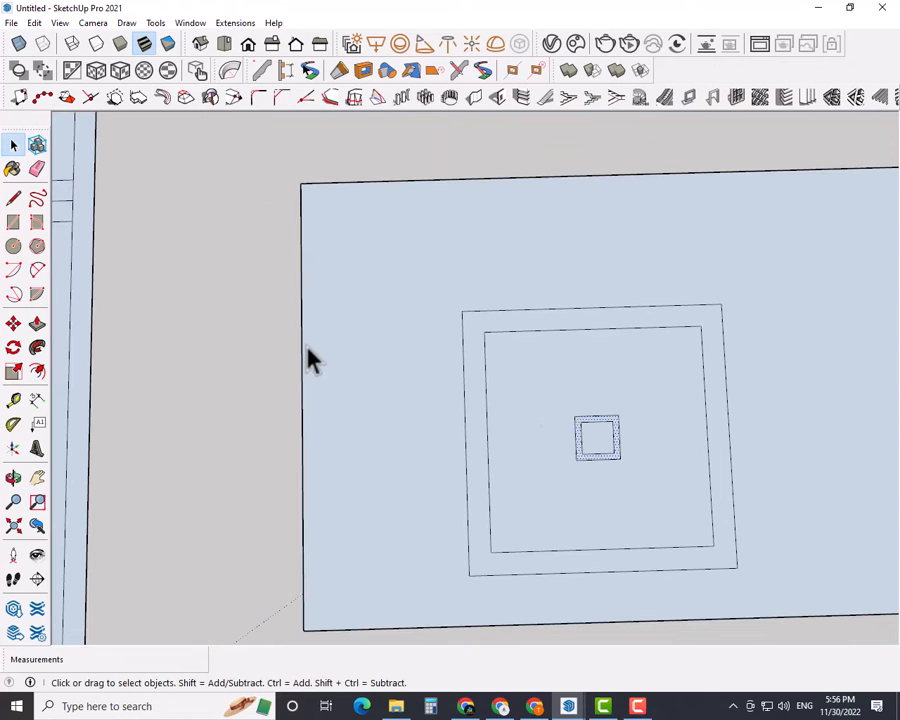
# - Draw four diagonal lines joining the inner square's corners to the matching corners of the small central square
pyautogui.doubleClick(307, 346)
pyautogui.click(248, 355)
pyautogui.scroll(-2, 645, 432)
pyautogui.click(580, 420)
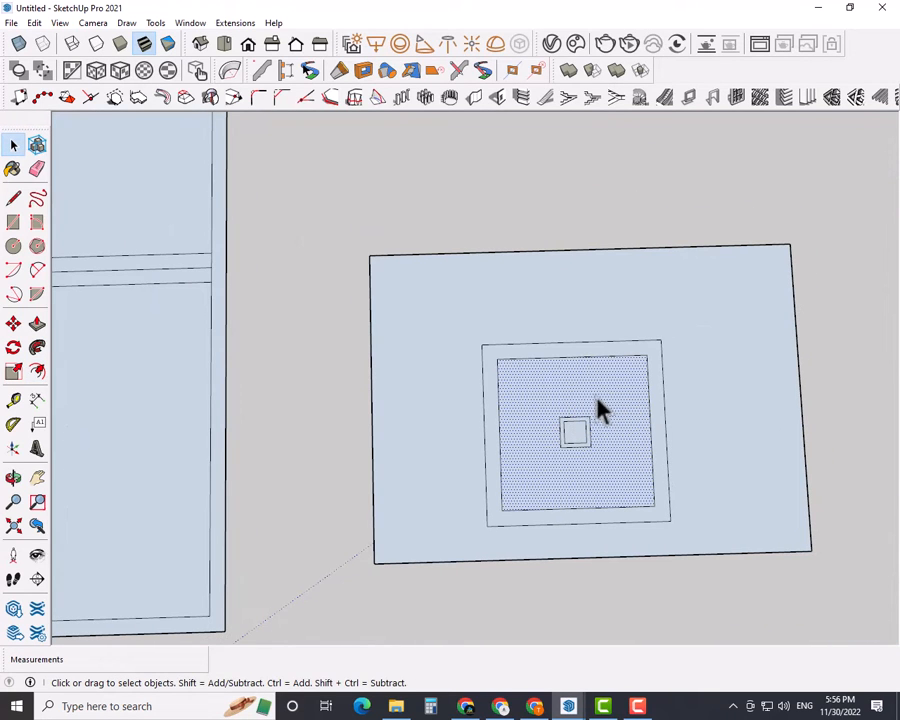
pyautogui.press('l')
pyautogui.click(497, 360)
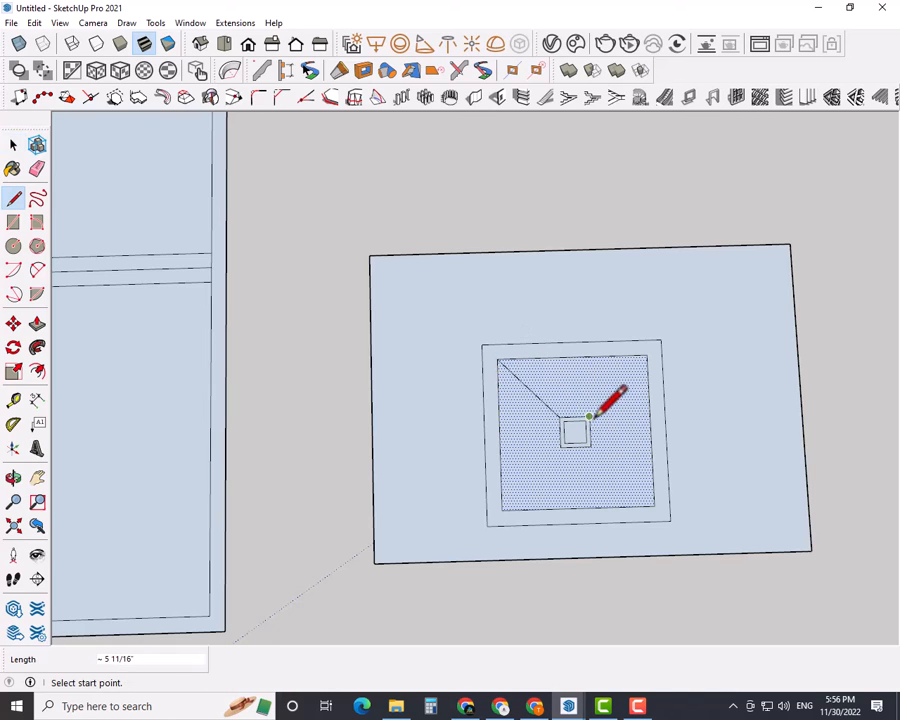
pyautogui.click(589, 417)
pyautogui.click(646, 357)
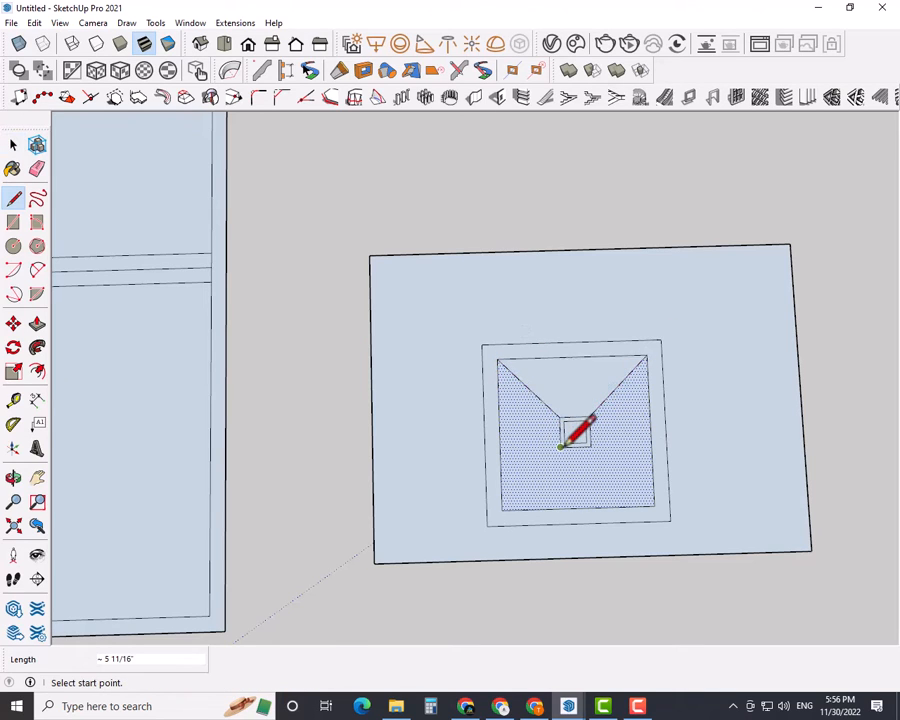
pyautogui.click(561, 445)
pyautogui.click(503, 506)
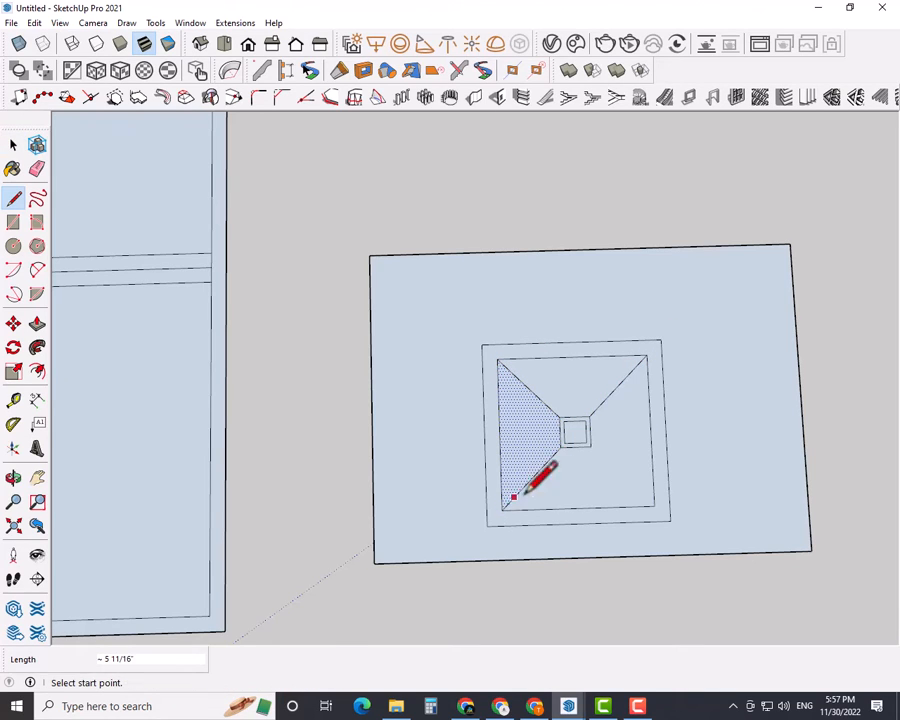
pyautogui.click(654, 506)
pyautogui.press('space')
# - Delete the four trapezoid faces between the diagonals to leave openings in the motif
pyautogui.click(555, 408)
pyautogui.moveTo(692, 455); pyautogui.dragTo(617, 483, button='middle')
pyautogui.scroll(-1, 617, 484)
pyautogui.click(627, 389)
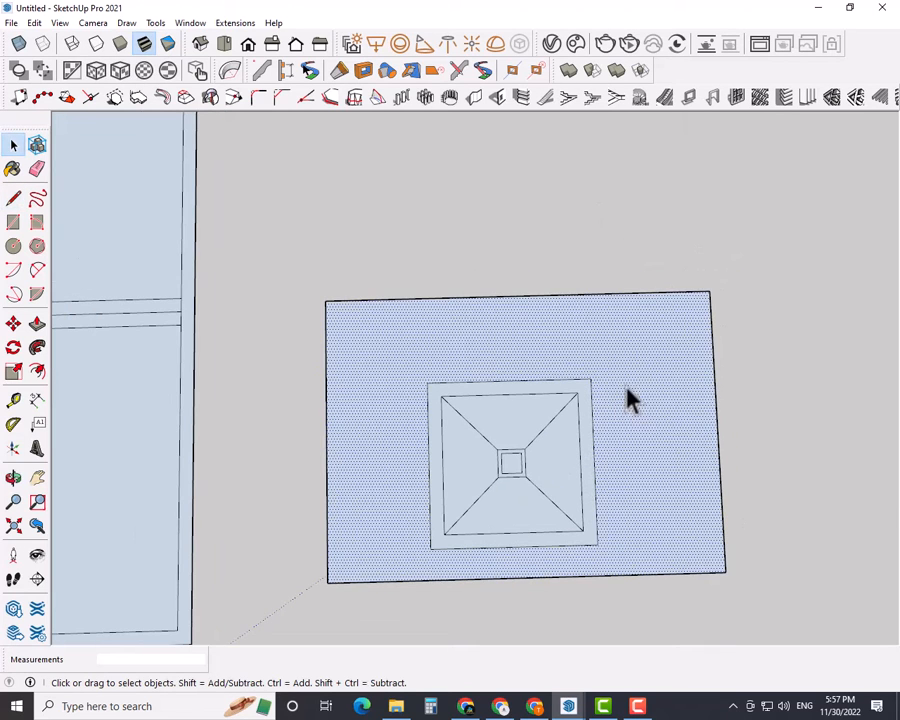
pyautogui.click(472, 466)
pyautogui.scroll(1, 475, 475)
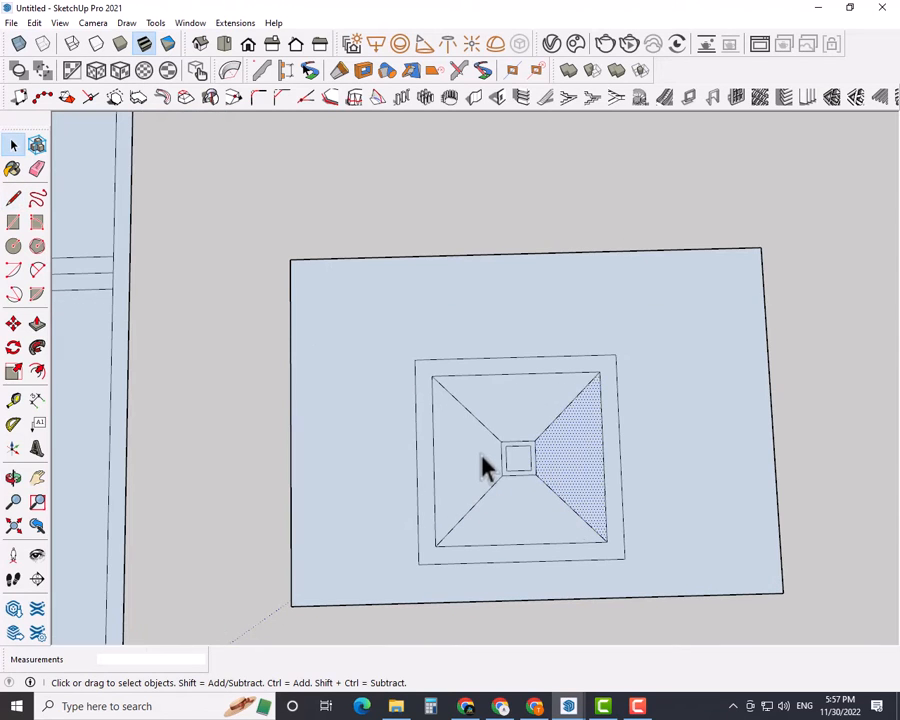
pyautogui.click(483, 453)
pyautogui.press('Delete')
pyautogui.click(550, 446)
pyautogui.press('Delete')
# - Delete the innermost square's face and the rectangle face surrounding the motif
pyautogui.click(514, 461)
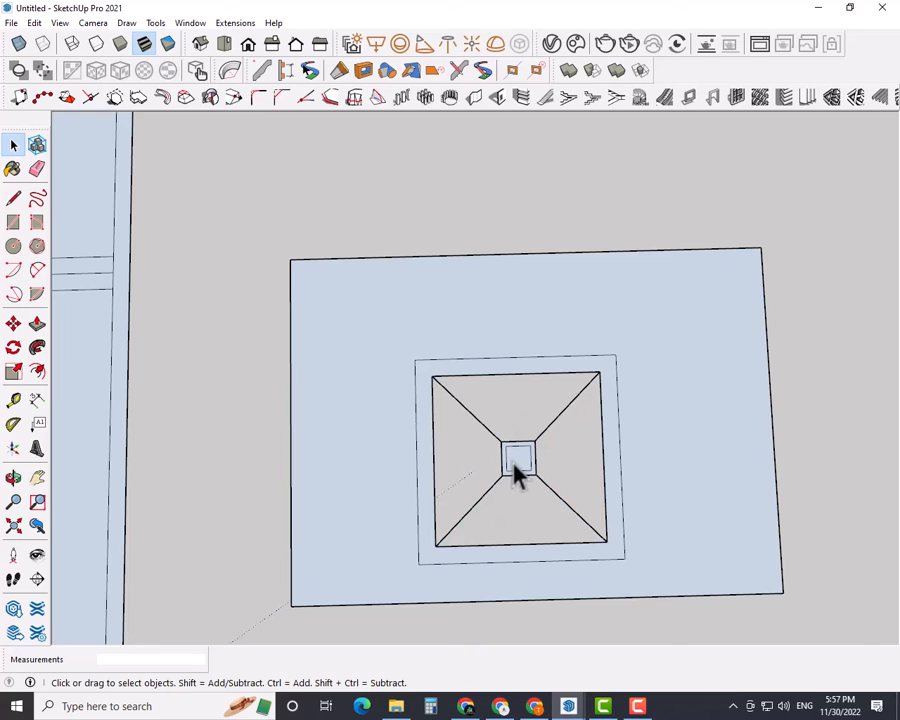
pyautogui.press('Delete')
pyautogui.click(502, 369)
pyautogui.click(506, 344)
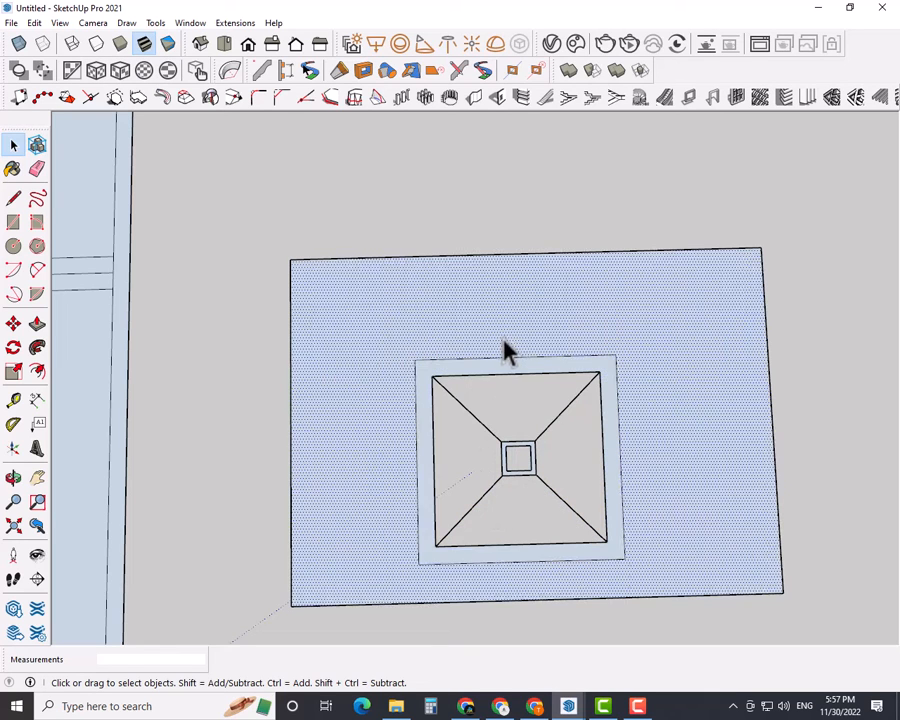
pyautogui.press('Delete')
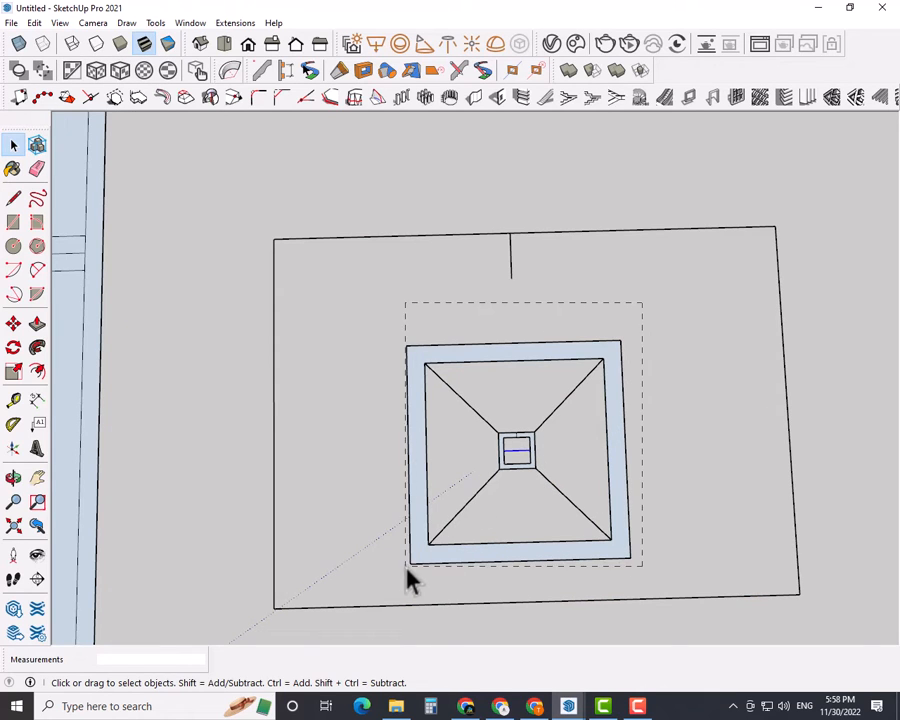
# - Rotate the whole square motif 45 degrees about its centre so it stands as a diamond
pyautogui.moveTo(407, 572); pyautogui.dragTo(395, 567)
pyautogui.press('q')
pyautogui.click(516, 451)
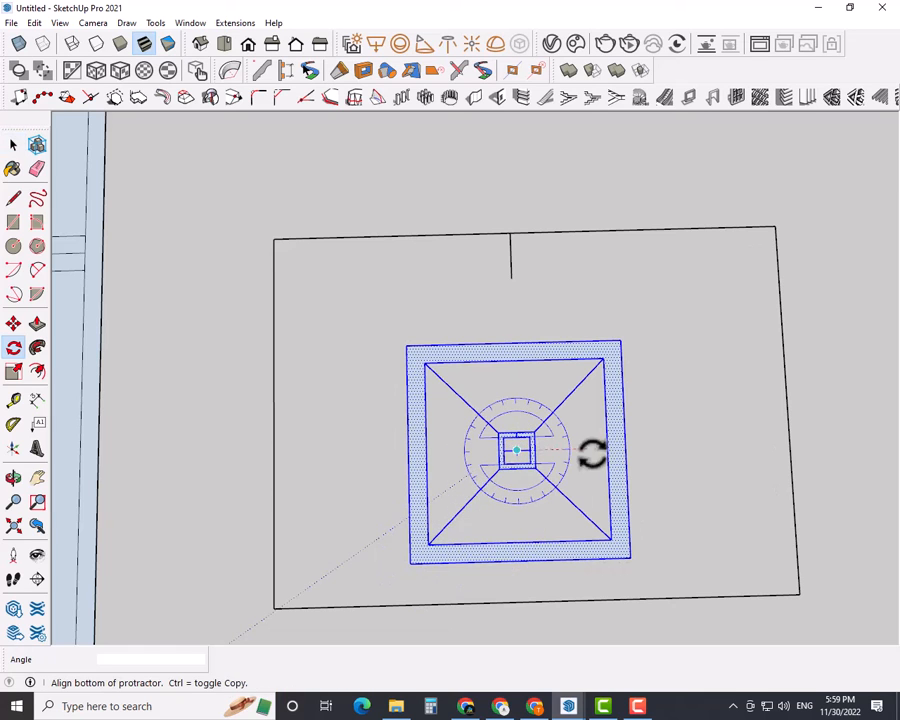
pyautogui.click(596, 453)
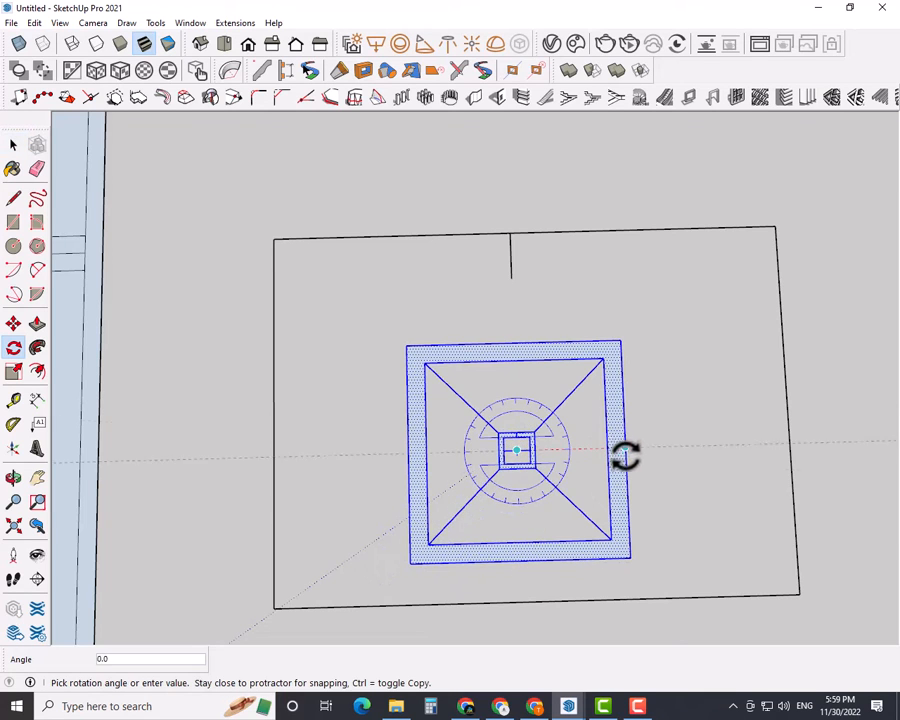
pyautogui.click(647, 575)
pyautogui.press('space')
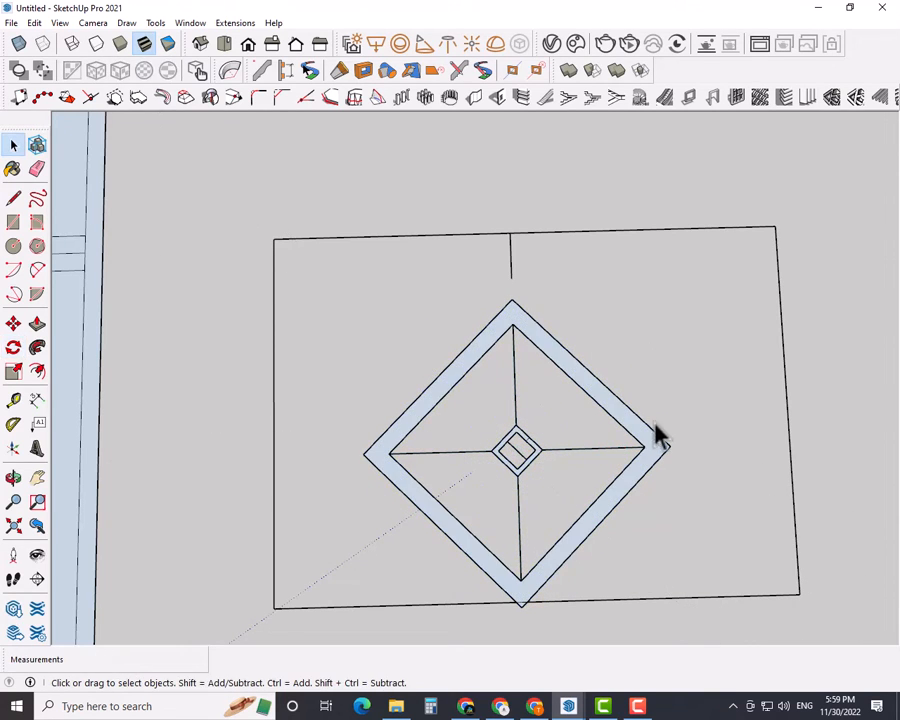
# - Erase the upper, lower and right edges of the rectangle around the diamond, plus the short line at its upper midpoint
pyautogui.press('e')
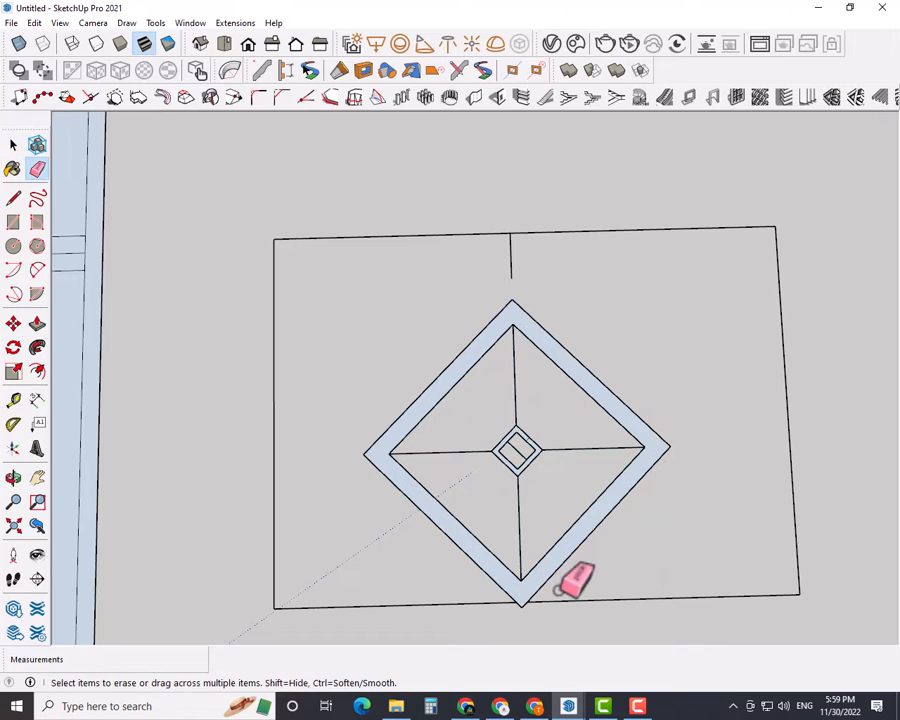
pyautogui.moveTo(566, 595)
pyautogui.mouseDown()
pyautogui.moveTo(460, 605)
pyautogui.moveTo(738, 462)
pyautogui.mouseUp()
pyautogui.click(563, 236)
pyautogui.press('space')
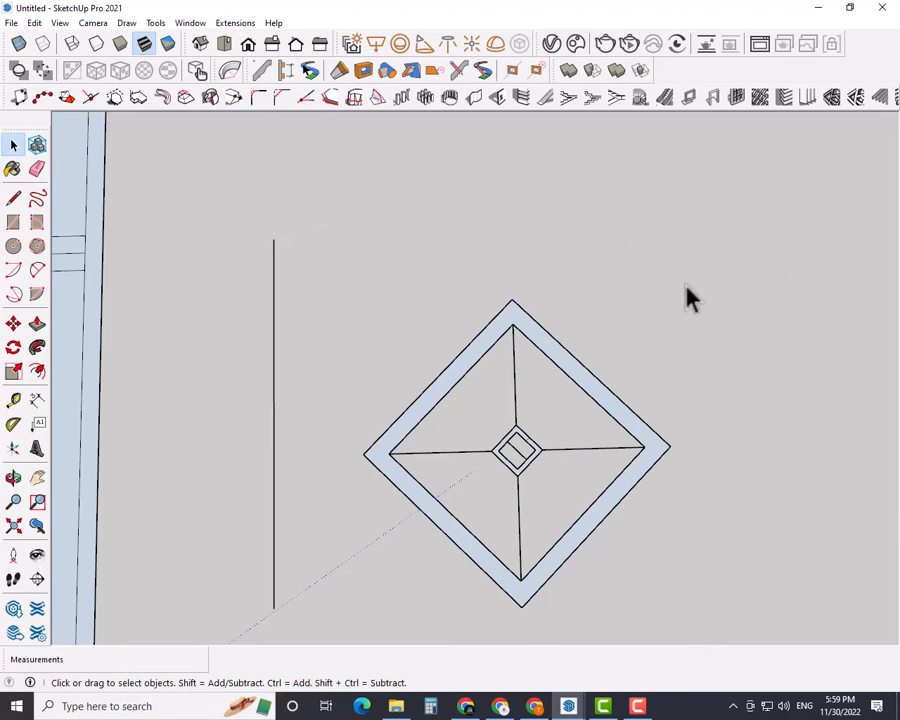
# - Copy the diamond motif by its centre onto the midpoint of the square panel's middle band
pyautogui.moveTo(394, 589); pyautogui.dragTo(357, 571)
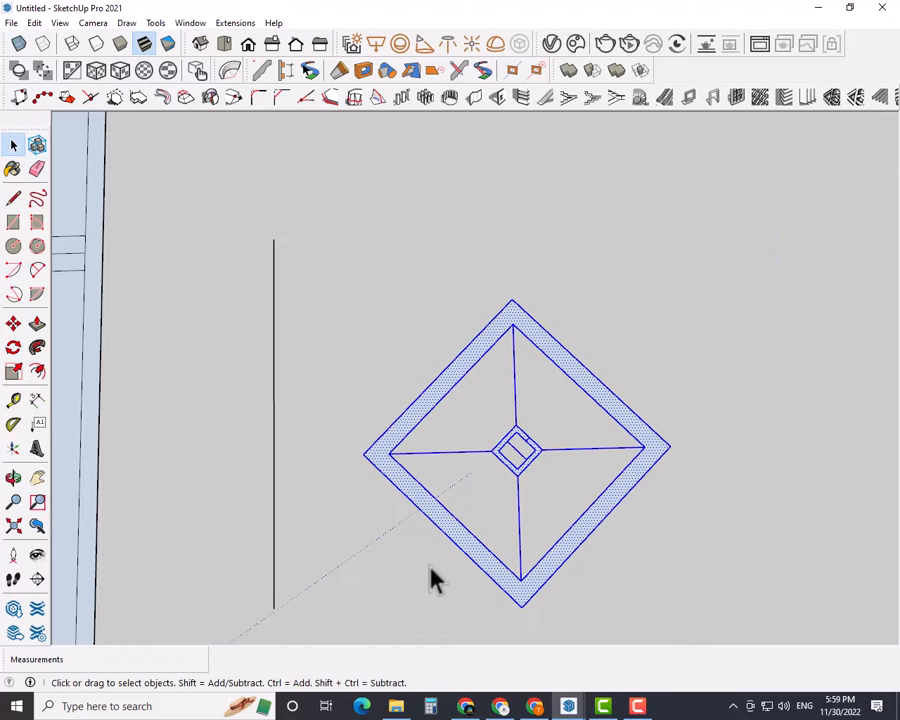
pyautogui.press('m')
pyautogui.click(517, 450)
pyautogui.scroll(-4, 354, 426)
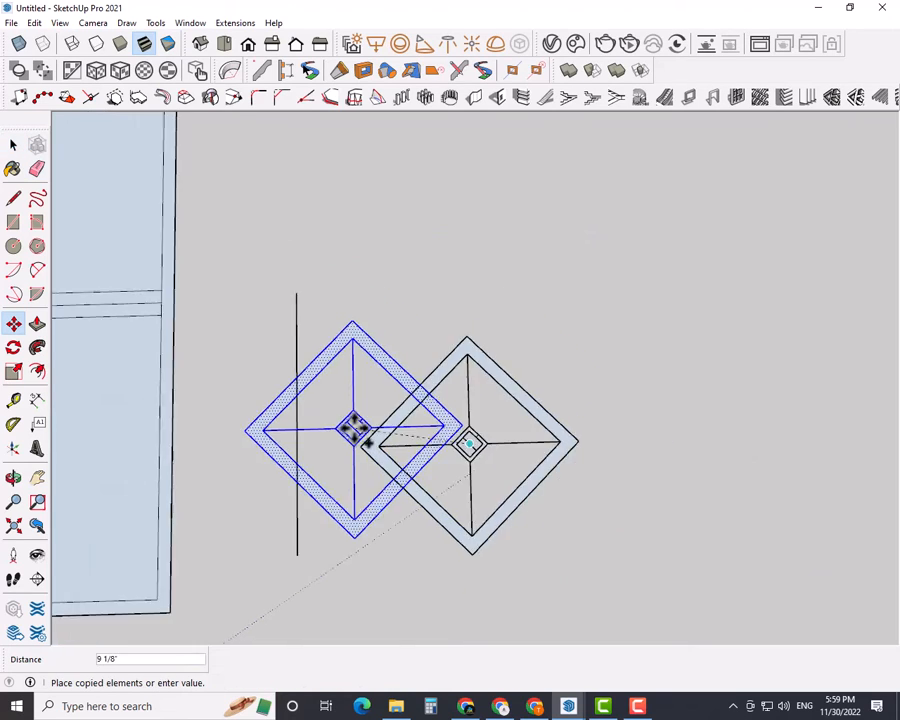
pyautogui.keyDown('shift'); pyautogui.moveTo(141, 408); pyautogui.dragTo(679, 470, button='middle'); pyautogui.keyUp('shift')
pyautogui.scroll(4, 424, 402)
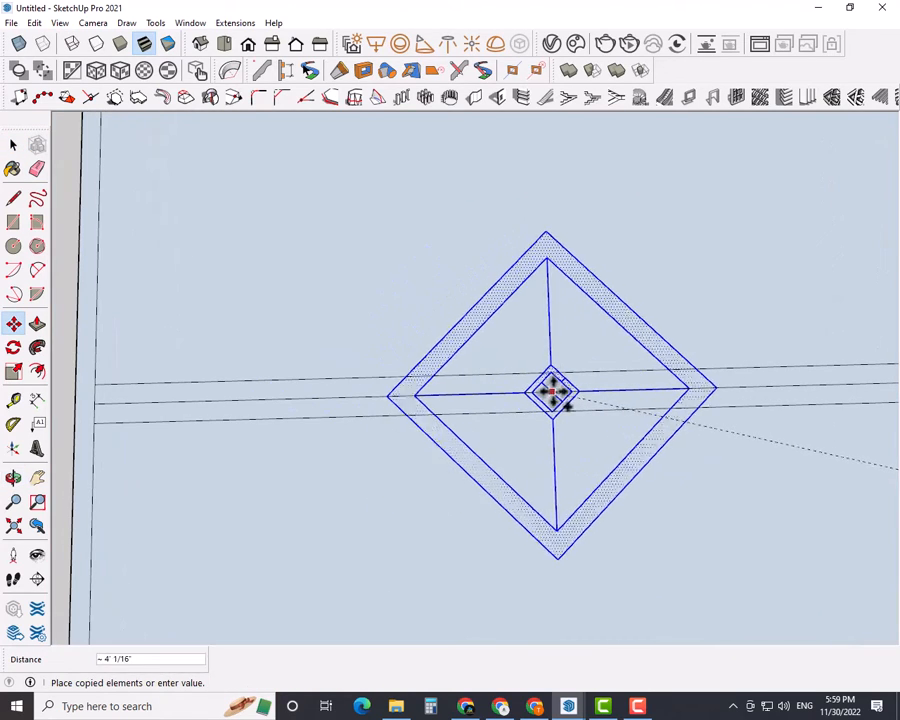
pyautogui.click(542, 393)
pyautogui.press('space')
pyautogui.scroll(-5, 543, 394)
pyautogui.keyDown('shift'); pyautogui.moveTo(556, 402); pyautogui.dragTo(478, 408, button='middle'); pyautogui.keyUp('shift')
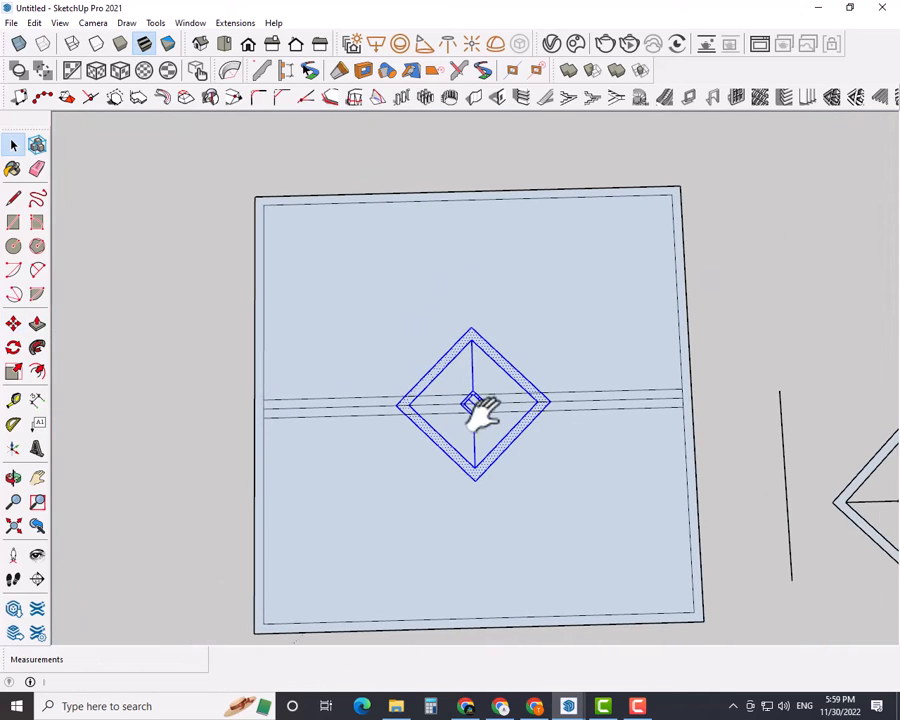
pyautogui.click(716, 427)
# - Erase the band line segments crossing the frame of the diamond on both sides
pyautogui.scroll(1, 530, 404)
pyautogui.scroll(5, 420, 383)
pyautogui.press('e')
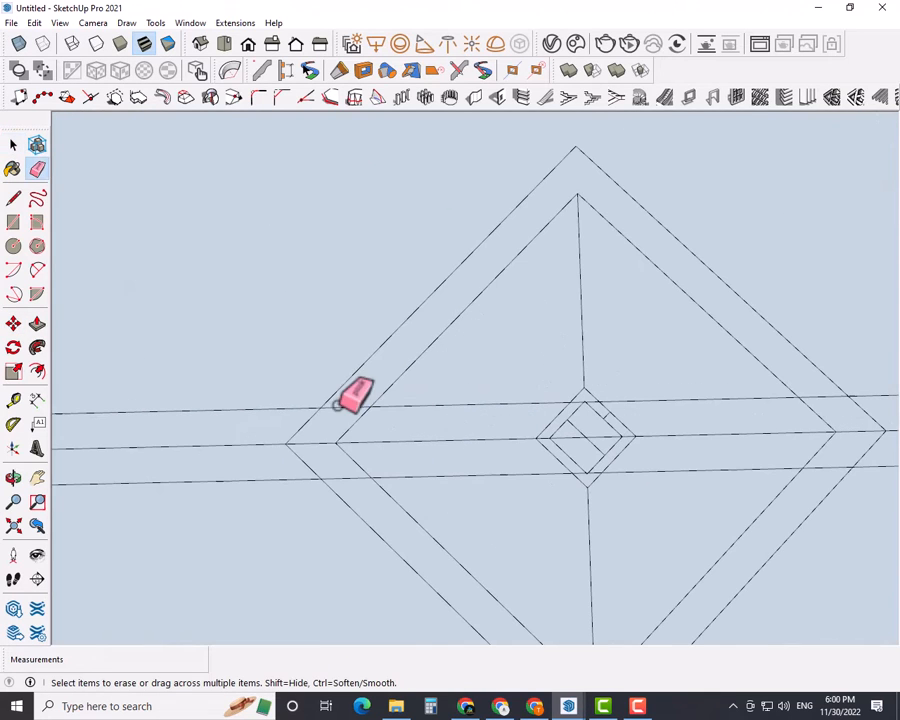
pyautogui.moveTo(350, 486); pyautogui.dragTo(352, 487)
pyautogui.scroll(-3, 695, 401)
pyautogui.keyDown('shift'); pyautogui.moveTo(791, 410); pyautogui.dragTo(699, 358, button='middle'); pyautogui.keyUp('shift')
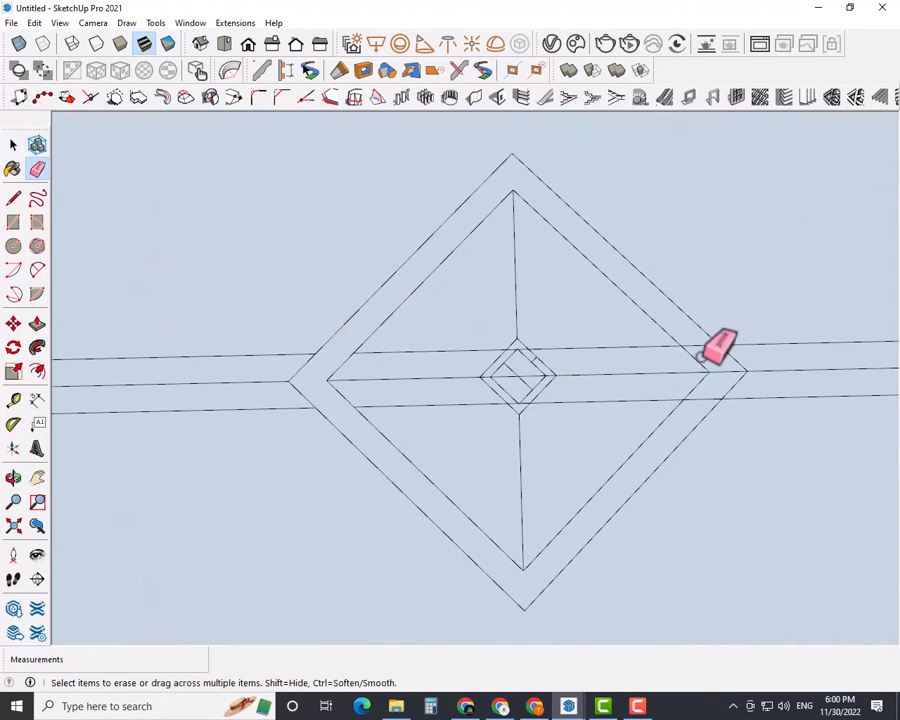
pyautogui.moveTo(694, 338); pyautogui.dragTo(713, 361)
pyautogui.moveTo(697, 409); pyautogui.dragTo(697, 410)
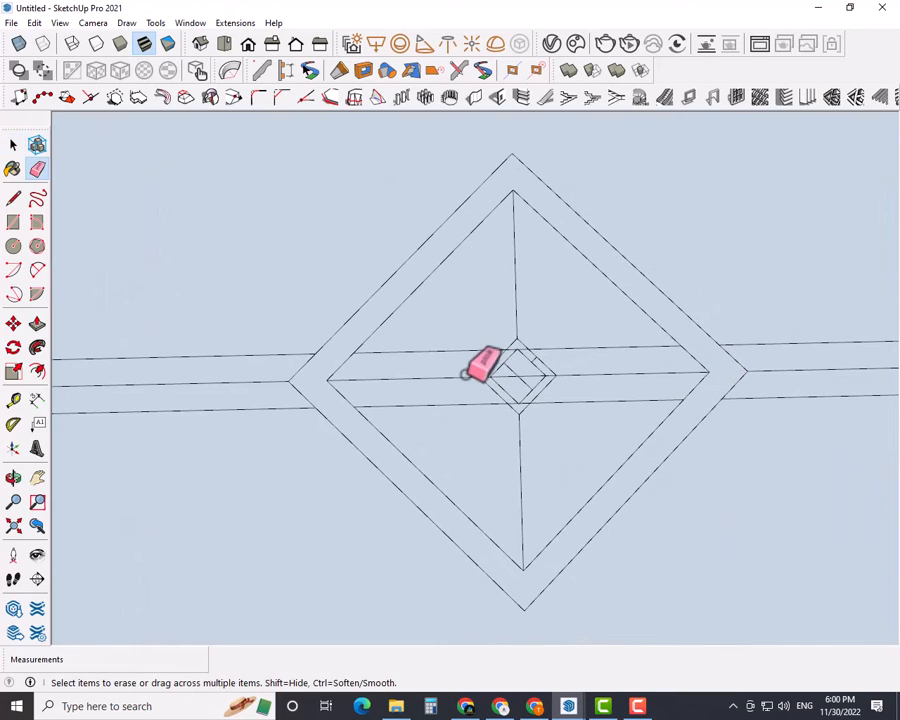
# - Erase the outer band lines inside the diamond and the stray segments in and around its small central square
pyautogui.click(430, 348)
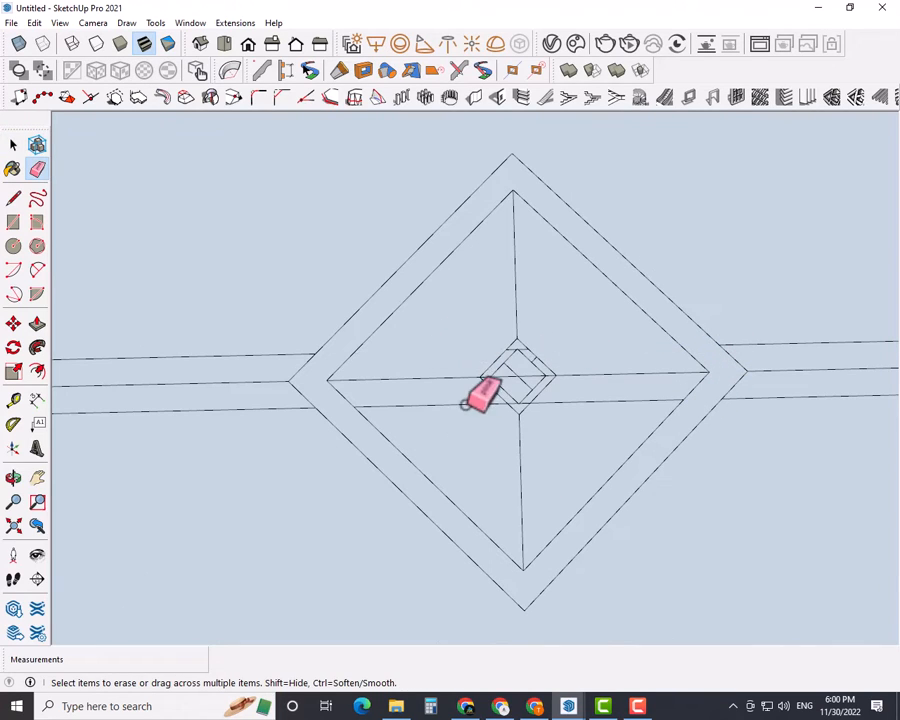
pyautogui.scroll(5, 515, 370)
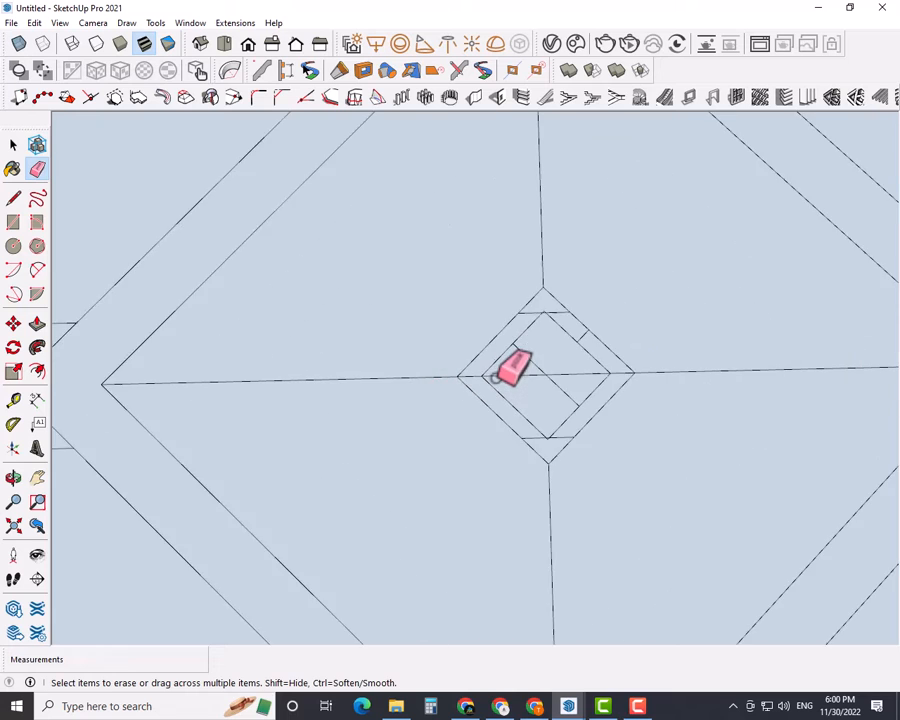
pyautogui.moveTo(700, 360); pyautogui.dragTo(621, 256)
pyautogui.scroll(6, 586, 256)
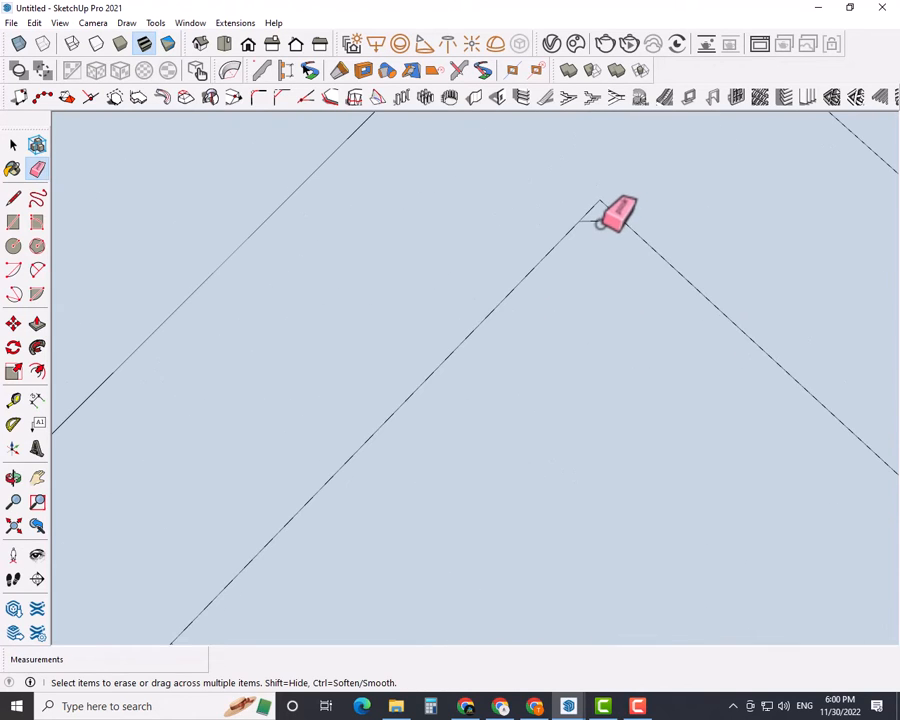
pyautogui.scroll(-7, 610, 208)
pyautogui.scroll(-5, 598, 363)
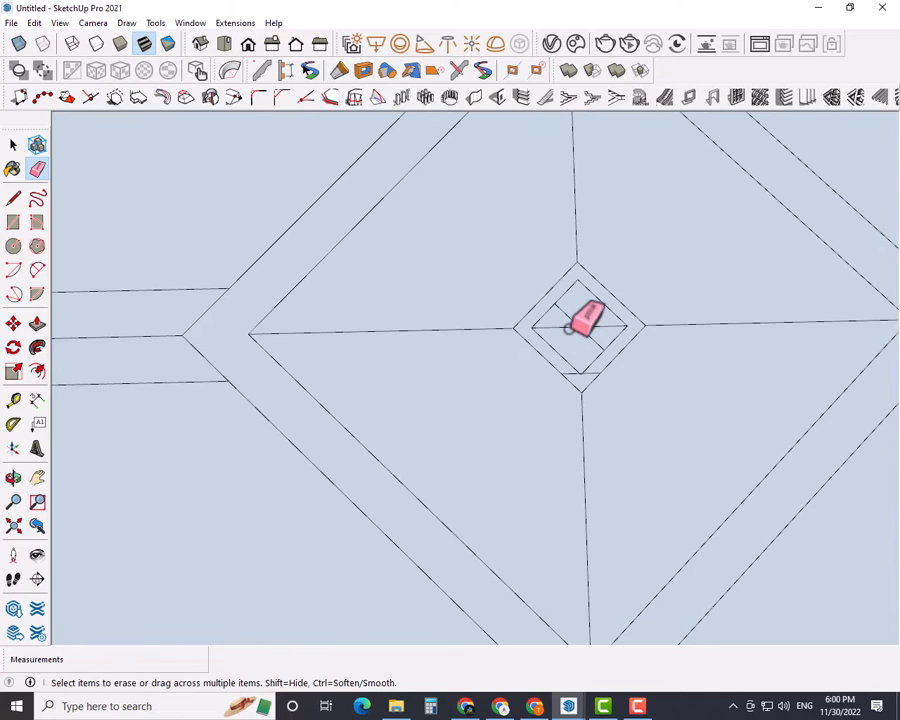
pyautogui.scroll(4, 600, 340)
pyautogui.scroll(3, 576, 350)
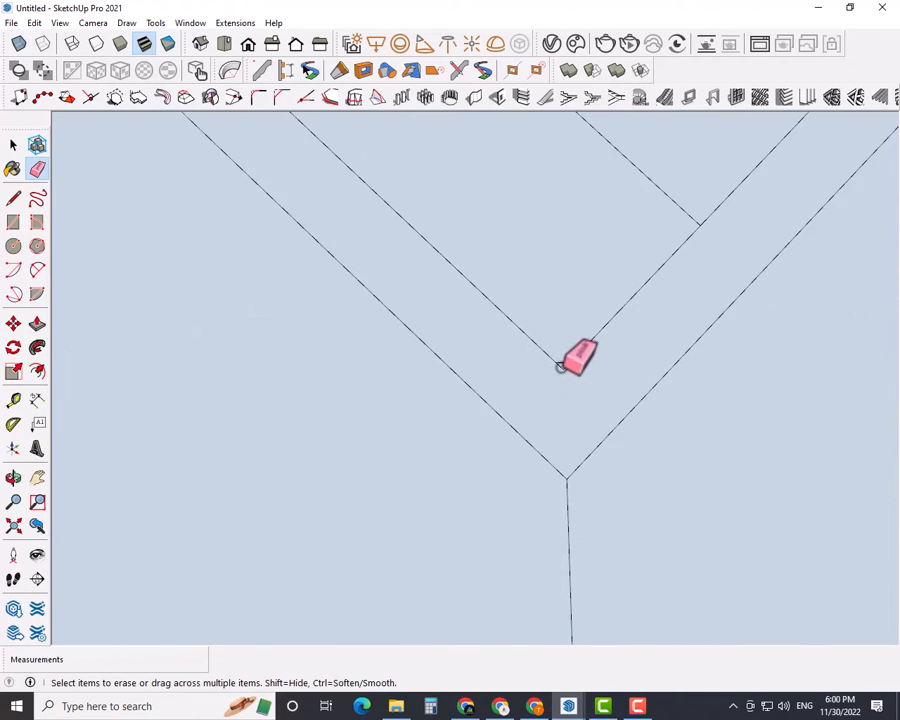
pyautogui.scroll(-6, 570, 360)
pyautogui.moveTo(558, 383); pyautogui.dragTo(600, 367, button='middle')
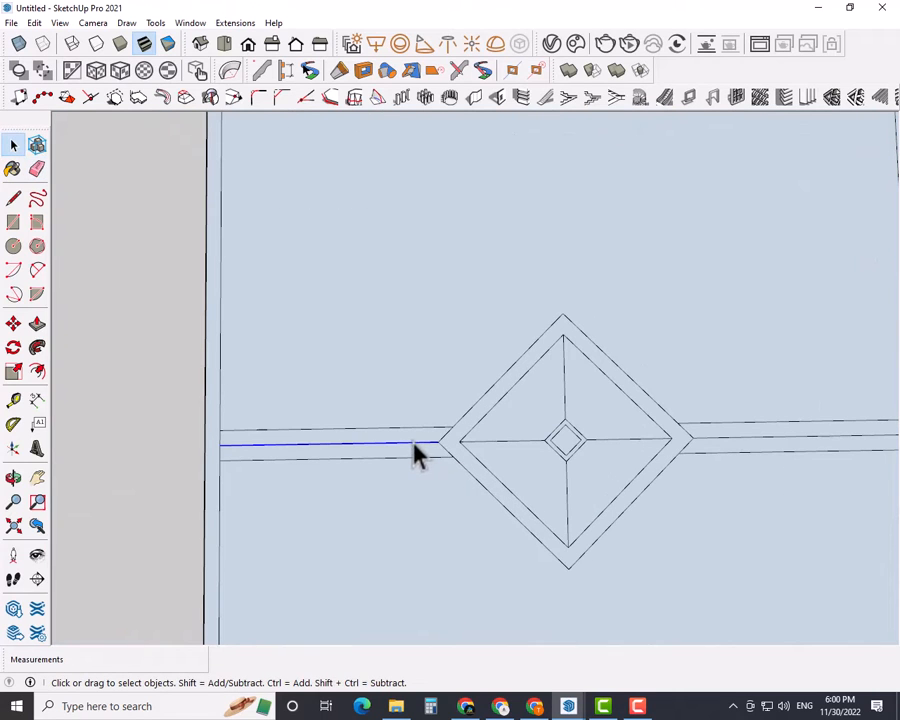
# - Delete the band's centre line on both sides of the diamond
pyautogui.click(721, 449)
pyautogui.press('Delete')
pyautogui.scroll(-4, 762, 450)
pyautogui.keyDown('shift'); pyautogui.moveTo(762, 450); pyautogui.dragTo(660, 412, button='middle'); pyautogui.keyUp('shift')
pyautogui.scroll(2, 670, 420)
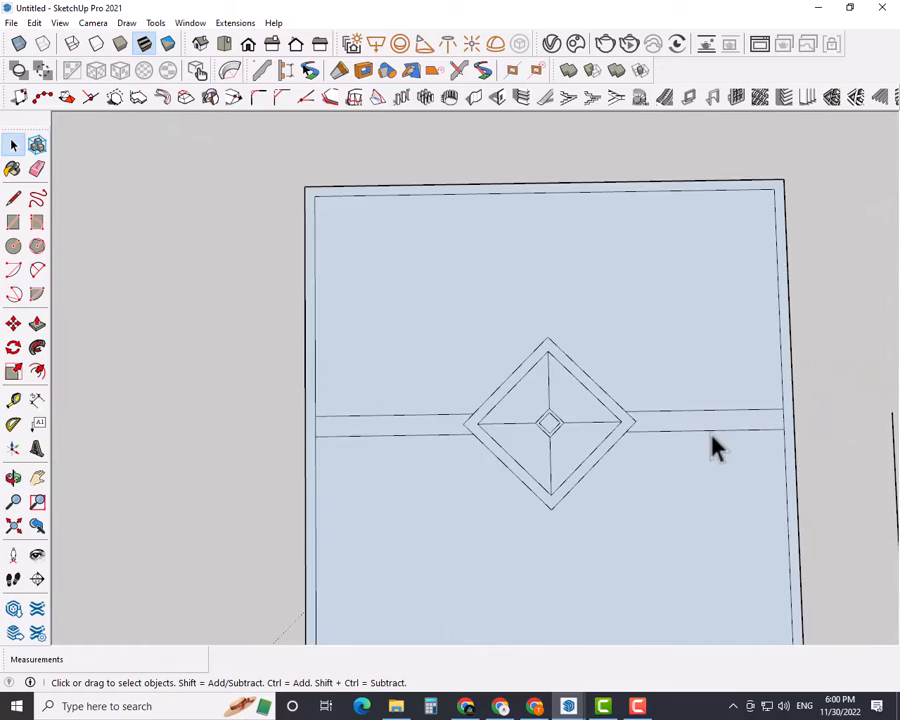
# - Delete the original diamond and the leftover rectangle edge beside the panel
pyautogui.scroll(-1, 710, 434)
pyautogui.keyDown('shift'); pyautogui.moveTo(710, 434); pyautogui.dragTo(530, 355, button='middle'); pyautogui.keyUp('shift')
pyautogui.moveTo(731, 552)
pyautogui.keyDown('shift'); pyautogui.mouseDown(button='middle')
pyautogui.moveTo(705, 552)
pyautogui.moveTo(715, 546)
pyautogui.mouseUp(button='middle'); pyautogui.keyUp('shift')
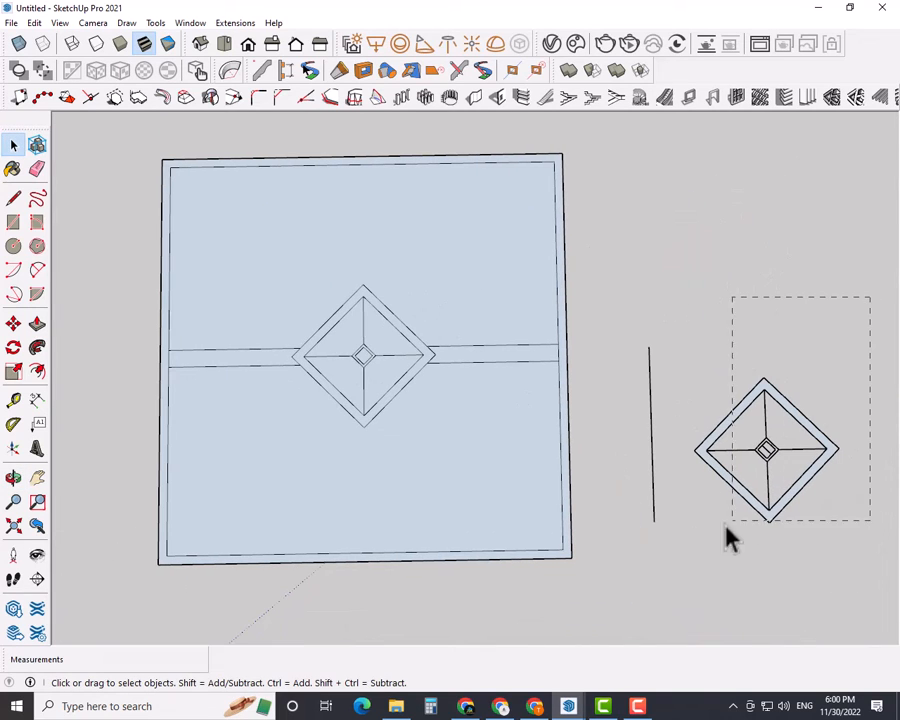
pyautogui.moveTo(726, 527); pyautogui.dragTo(638, 546)
pyautogui.press('Delete')
# - Add a vertical guide 3 inches inside the panel frame's inner left edge and a second guide 1 inch beyond it
pyautogui.scroll(-1, 386, 408)
pyautogui.keyDown('shift'); pyautogui.moveTo(386, 406); pyautogui.dragTo(514, 481, button='middle'); pyautogui.keyUp('shift')
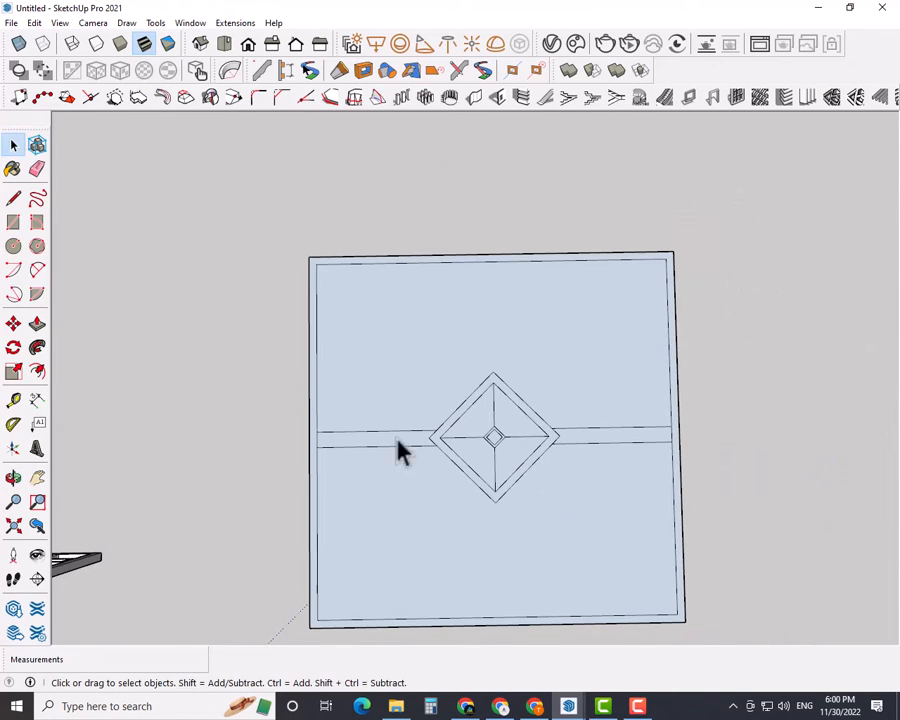
pyautogui.press('t')
pyautogui.click(316, 325)
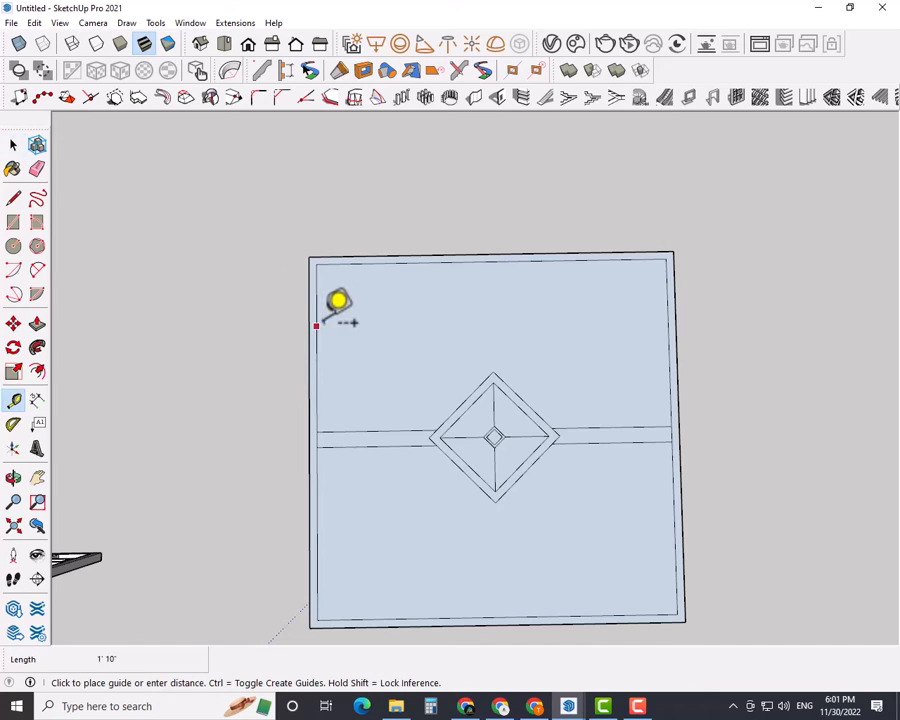
pyautogui.write('3')
pyautogui.press('Return')
pyautogui.click(339, 323)
pyautogui.write('1')
pyautogui.press('Return')
# - Add the second and third pairs of vertical guides to the right, alternating 3-inch gaps and 1-inch bar widths
pyautogui.click(347, 311)
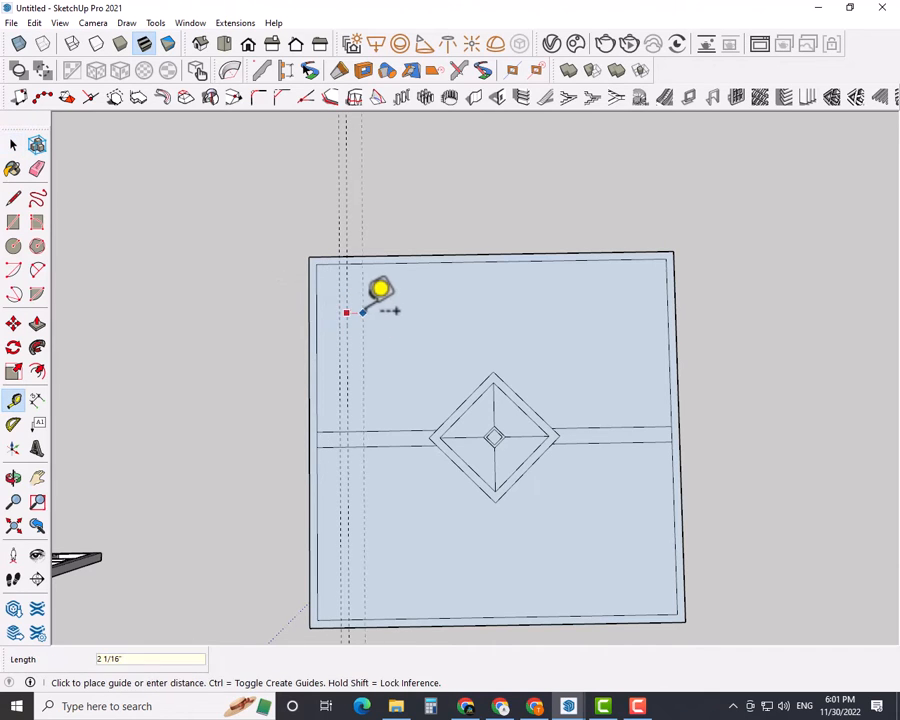
pyautogui.write('3')
pyautogui.press('Return')
pyautogui.click(370, 311)
pyautogui.write('1')
pyautogui.press('Return')
pyautogui.click(378, 312)
pyautogui.write('3')
pyautogui.press('Return')
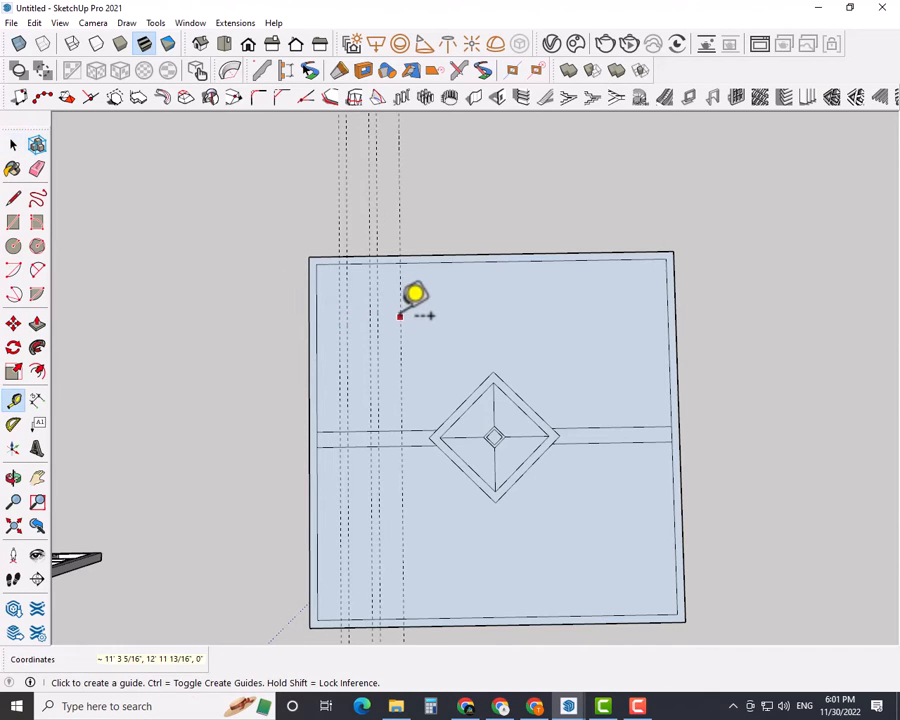
pyautogui.click(400, 315)
pyautogui.write('1')
pyautogui.press('Return')
# - Continue across the diamond with the fourth and fifth vertical guide pairs, each 1 inch wide after a 3-inch gap
pyautogui.click(408, 323)
pyautogui.write('3/4"')
pyautogui.press('Return')
pyautogui.click(432, 323)
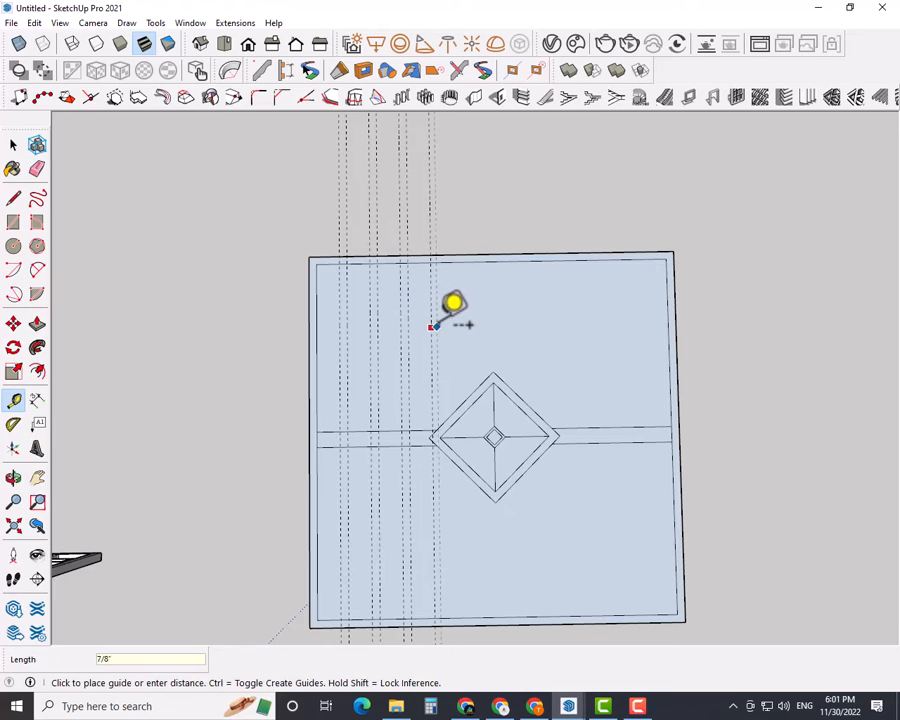
pyautogui.write('1')
pyautogui.press('Return')
pyautogui.click(438, 327)
pyautogui.write('3')
pyautogui.press('Return')
pyautogui.click(463, 323)
pyautogui.write('1')
pyautogui.press('Return')
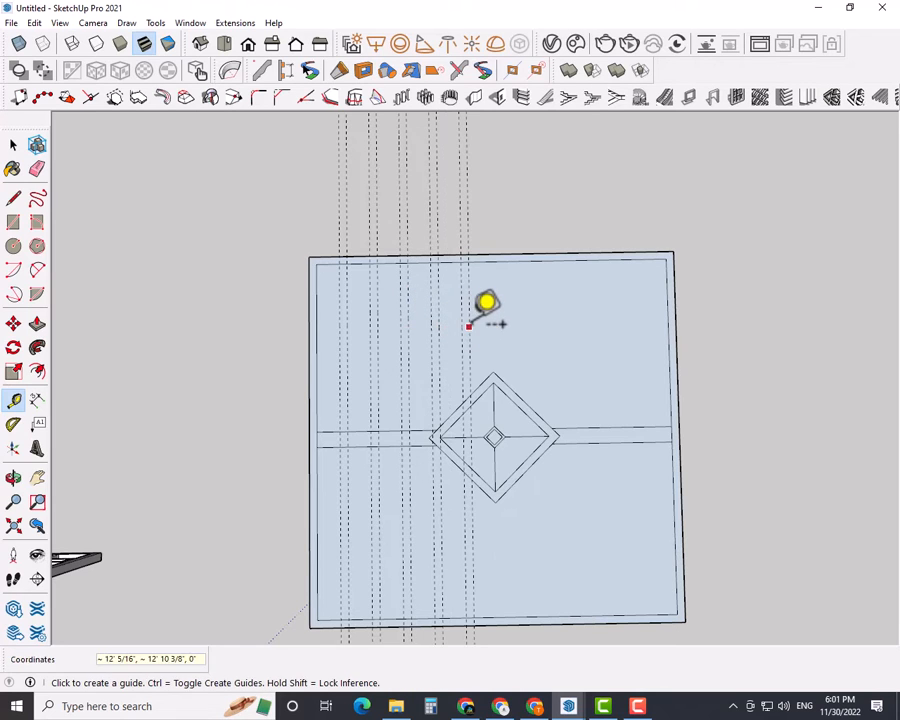
# - Add the sixth pair of vertical guides 3 inches after the fifth pair, spaced 1 inch apart
pyautogui.click(468, 327)
pyautogui.write('3')
pyautogui.press('Return')
pyautogui.click(492, 323)
pyautogui.write('1')
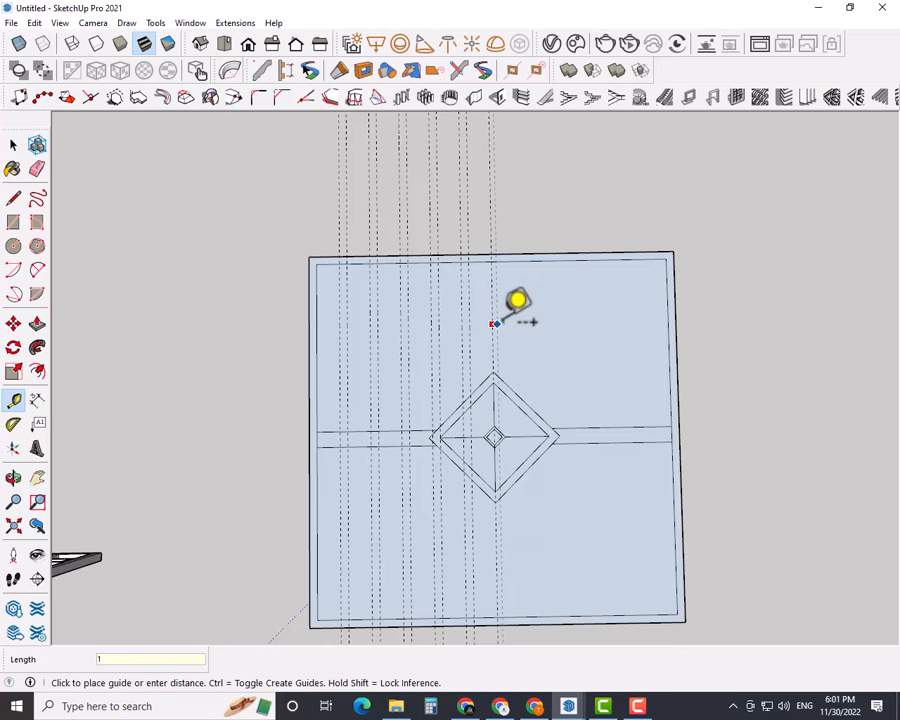
pyautogui.press('Return')
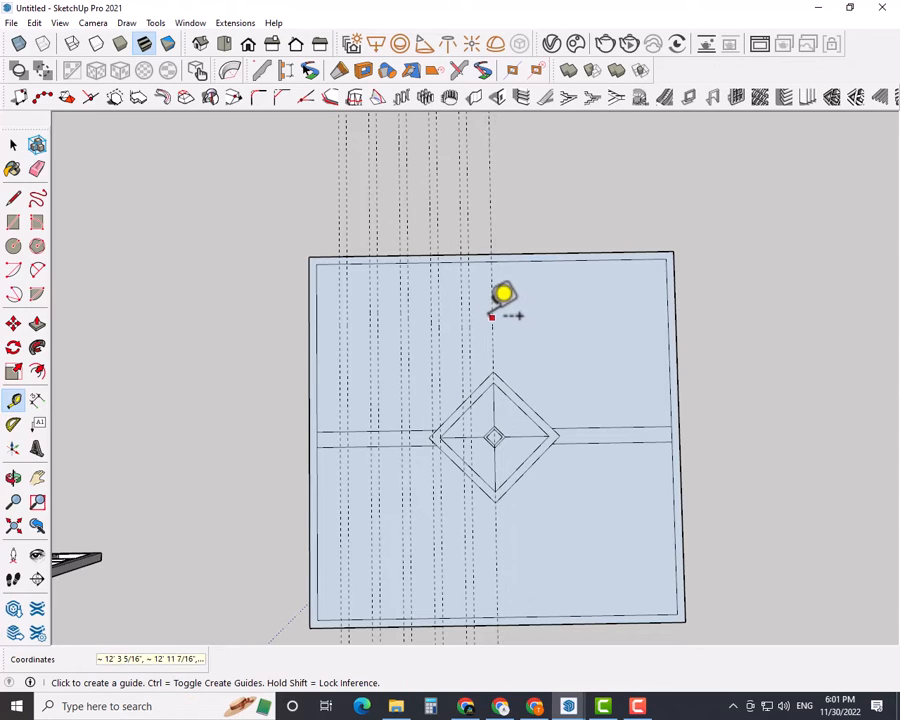
pyautogui.click(491, 316)
# - Add the seventh and eighth vertical guide pairs across the diamond's right half, alternating 3-inch gaps and 1-inch widths
pyautogui.click(500, 324)
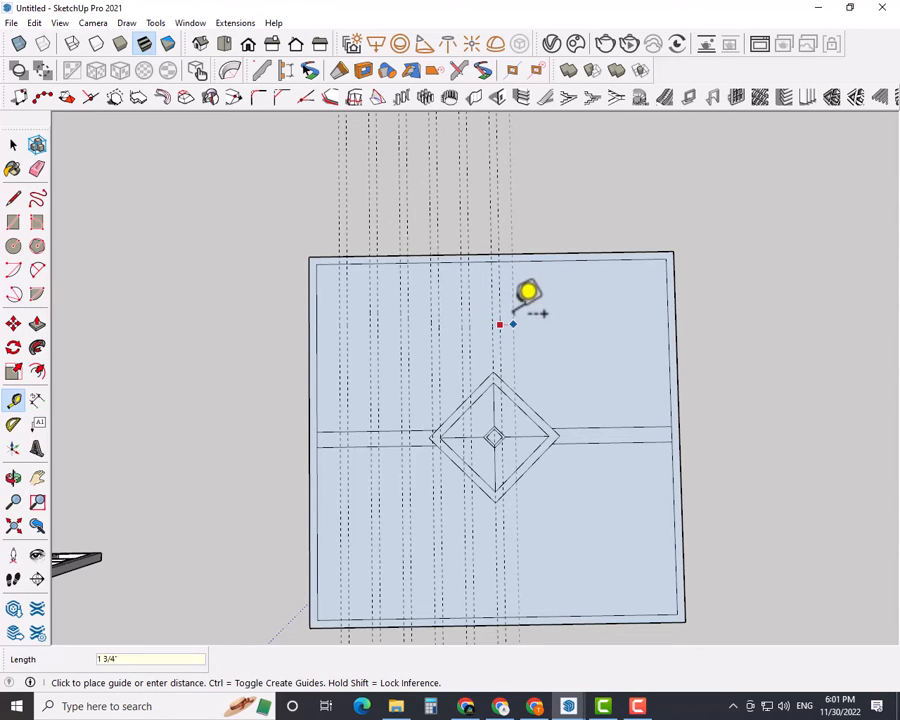
pyautogui.click(522, 330)
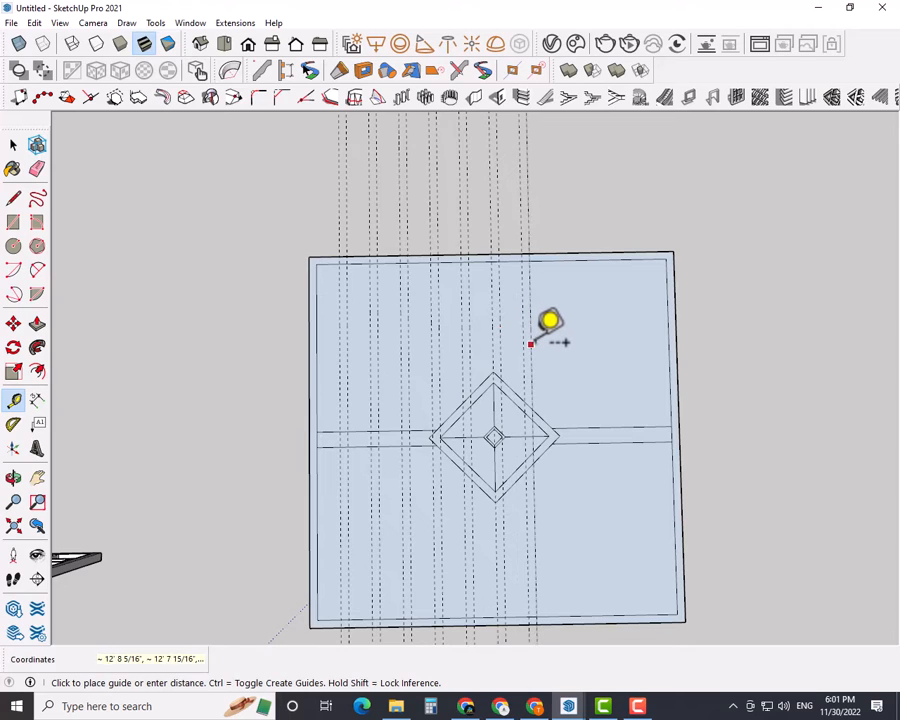
pyautogui.click(553, 348)
pyautogui.click(562, 346)
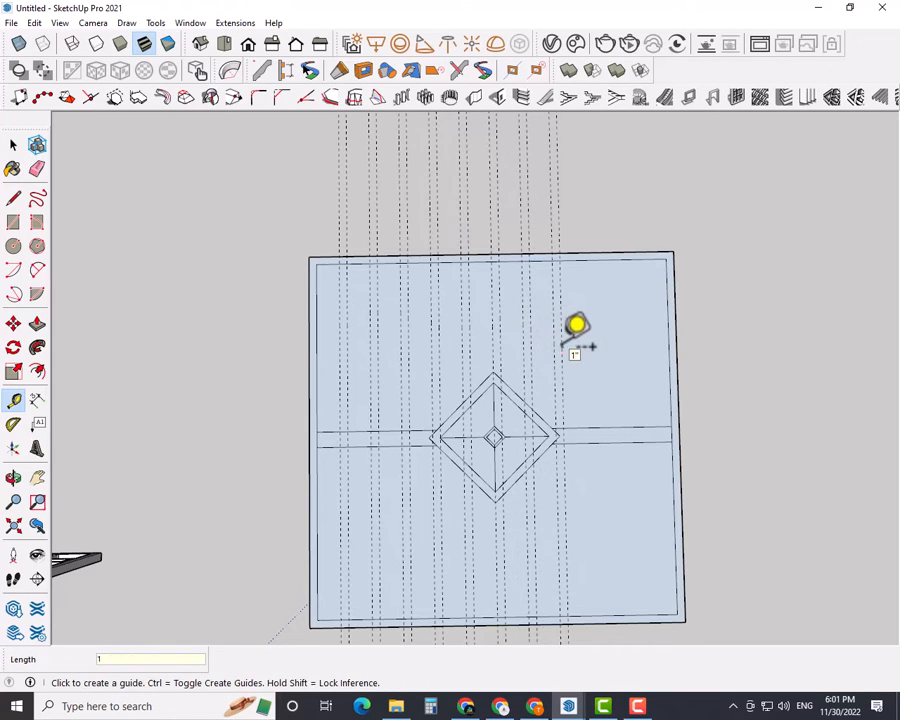
pyautogui.click(558, 351)
# - Continue with the ninth to eleventh vertical guide pairs up to the frame's inner right edge, alternating 3-inch gaps and 1-inch widths
pyautogui.click(578, 354)
pyautogui.click(585, 360)
pyautogui.click(593, 361)
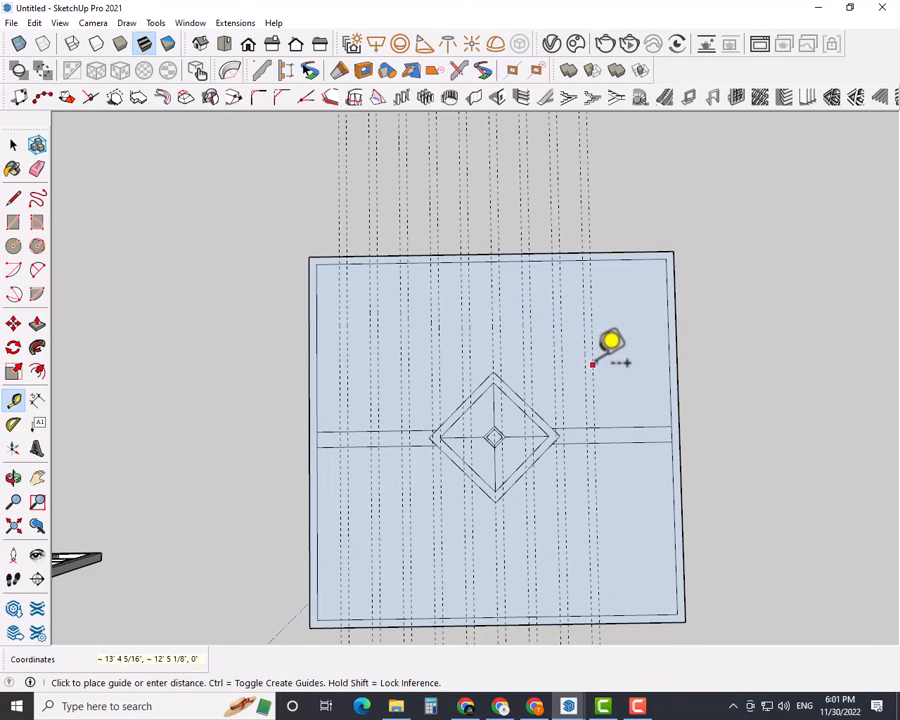
pyautogui.click(613, 364)
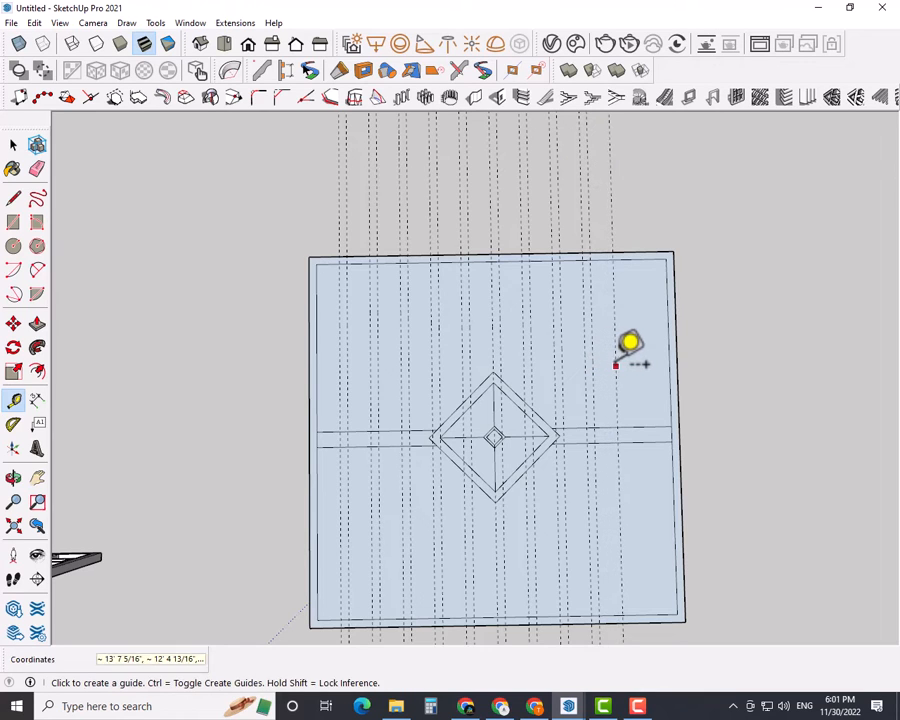
pyautogui.click(625, 365)
pyautogui.click(641, 364)
pyautogui.click(645, 364)
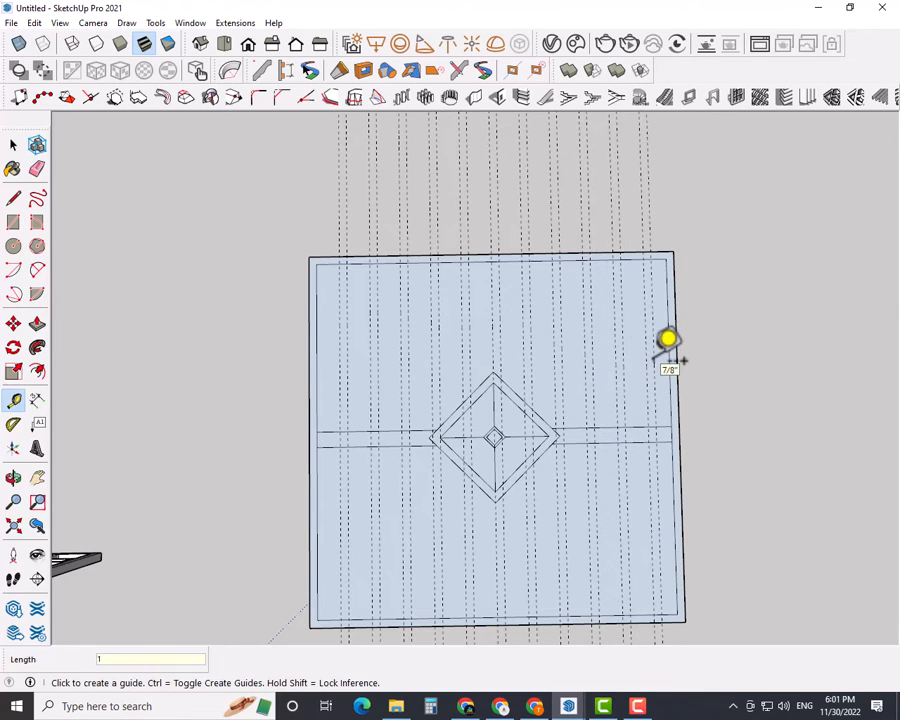
pyautogui.press('space')
# - Trace the guide pairs as 1-inch-wide vertical bars between the frame's inner top and bottom edges, ending the middle ones at the diamond's outer edge
pyautogui.press('r')
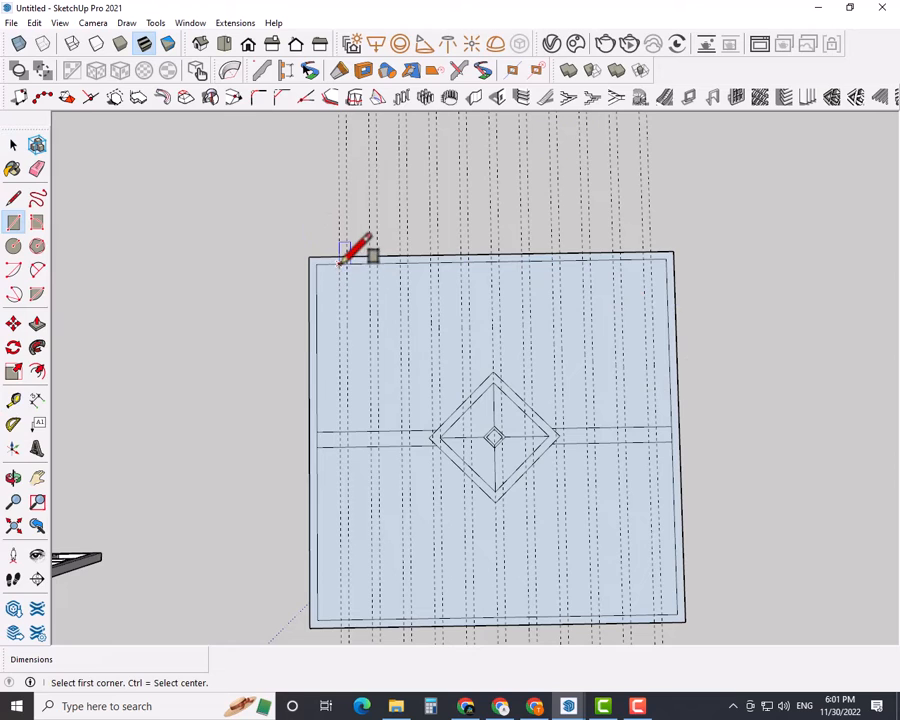
pyautogui.click(339, 263)
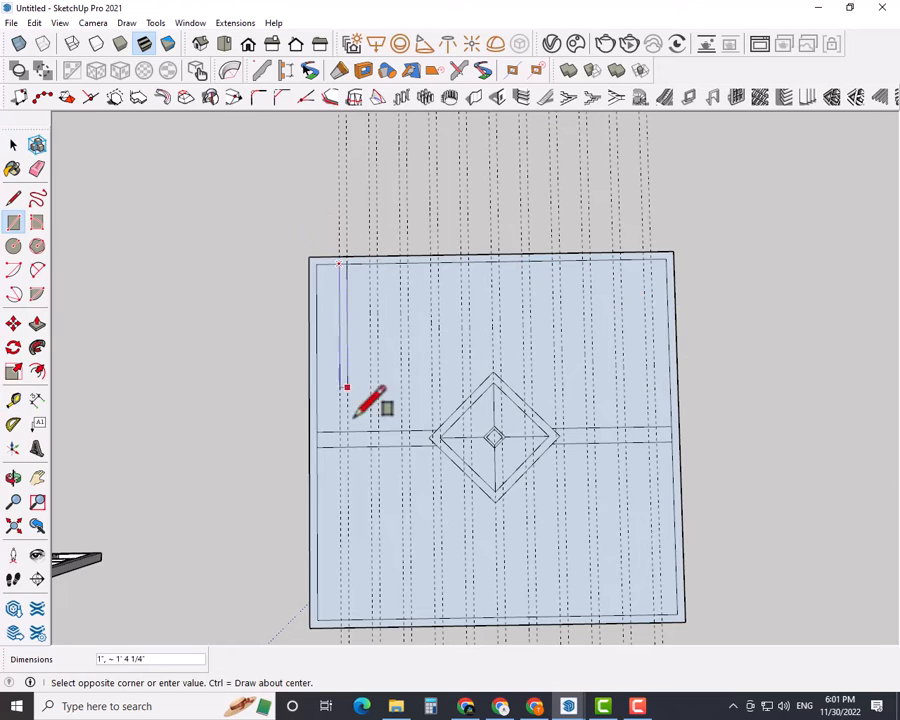
pyautogui.click(369, 263)
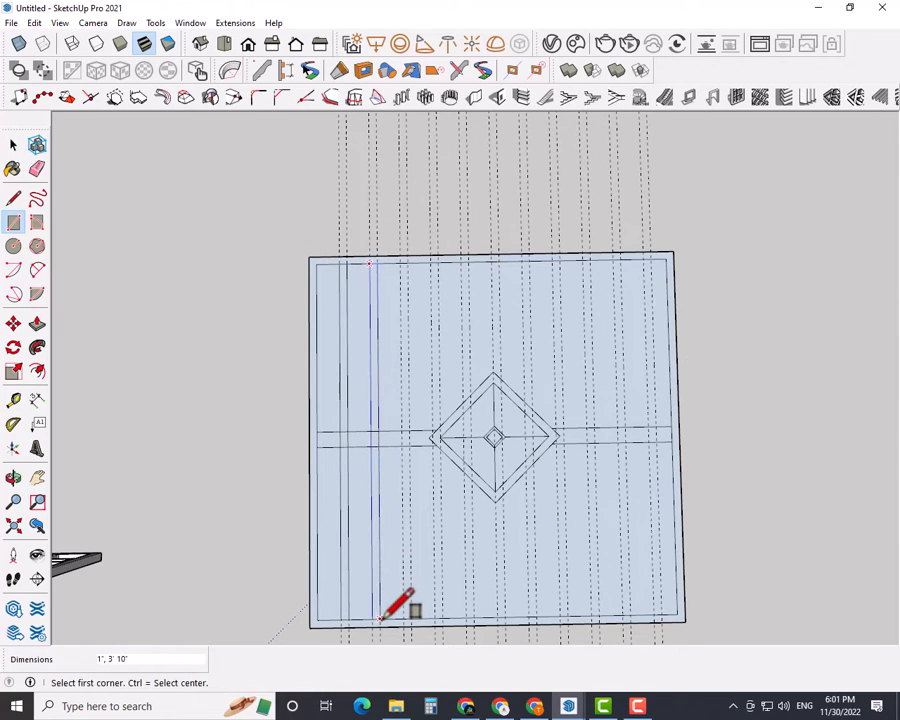
pyautogui.click(400, 263)
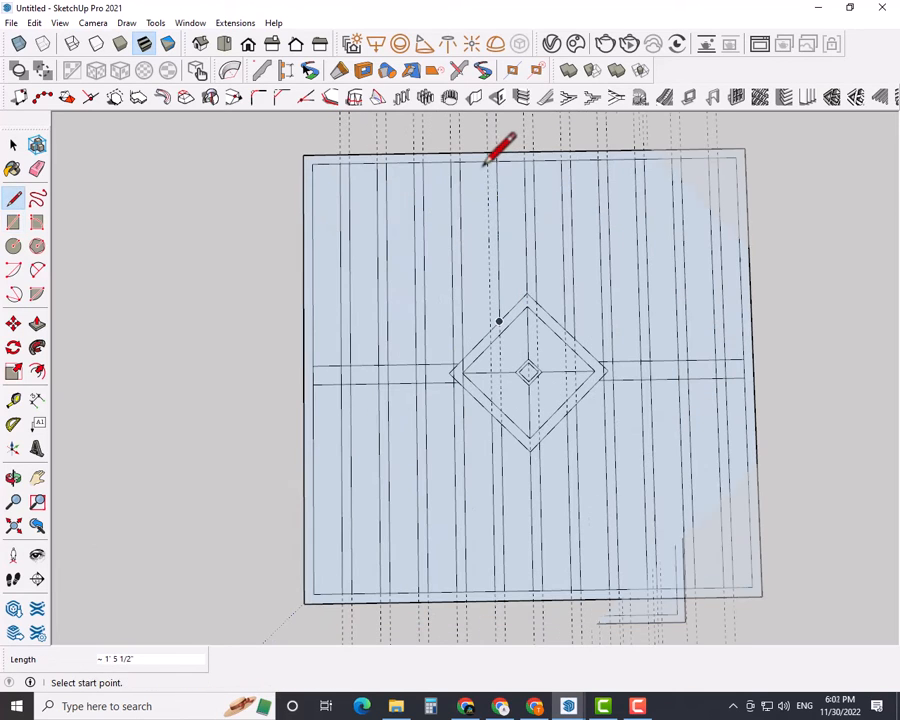
pyautogui.click(487, 161)
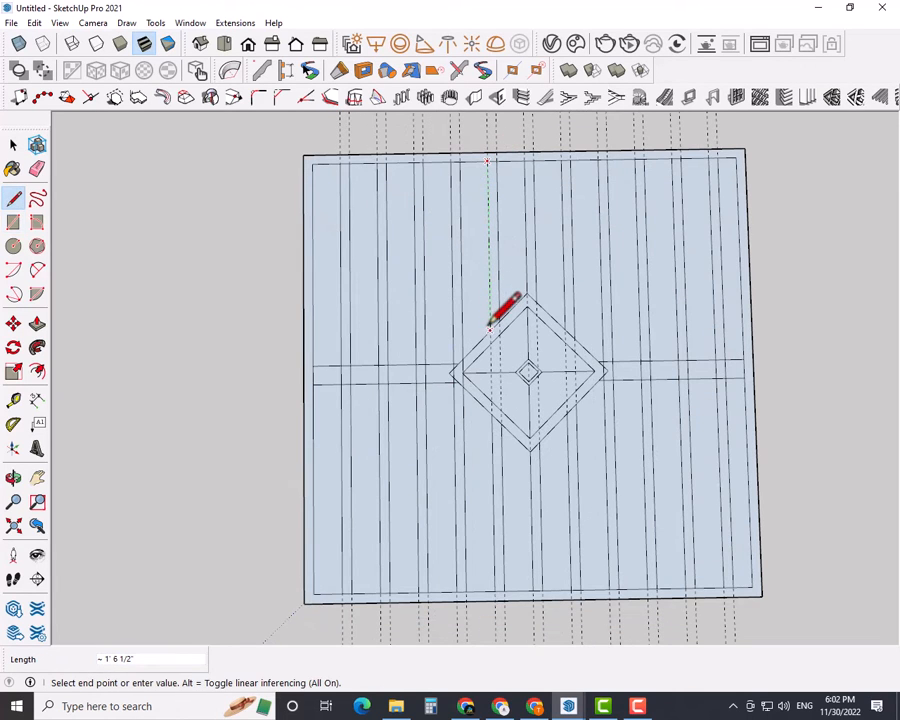
pyautogui.click(489, 325)
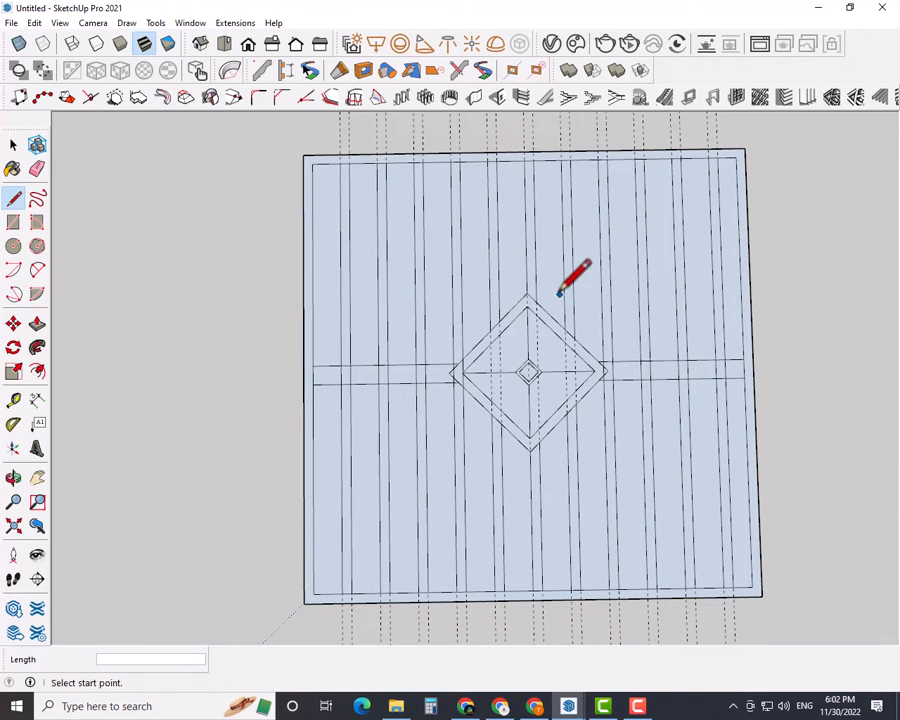
# - Delete all the vertical construction guides from the model
pyautogui.scroll(-2, 640, 287)
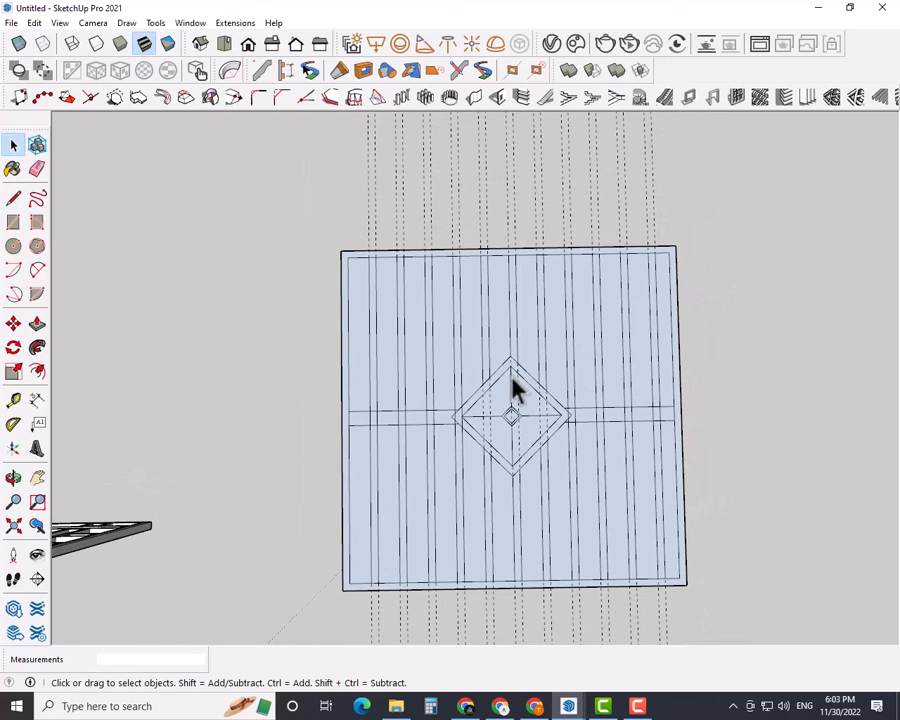
pyautogui.keyDown('shift'); pyautogui.moveTo(705, 378); pyautogui.dragTo(636, 409, button='middle'); pyautogui.keyUp('shift')
pyautogui.click(188, 218)
pyautogui.scroll(3, 378, 452)
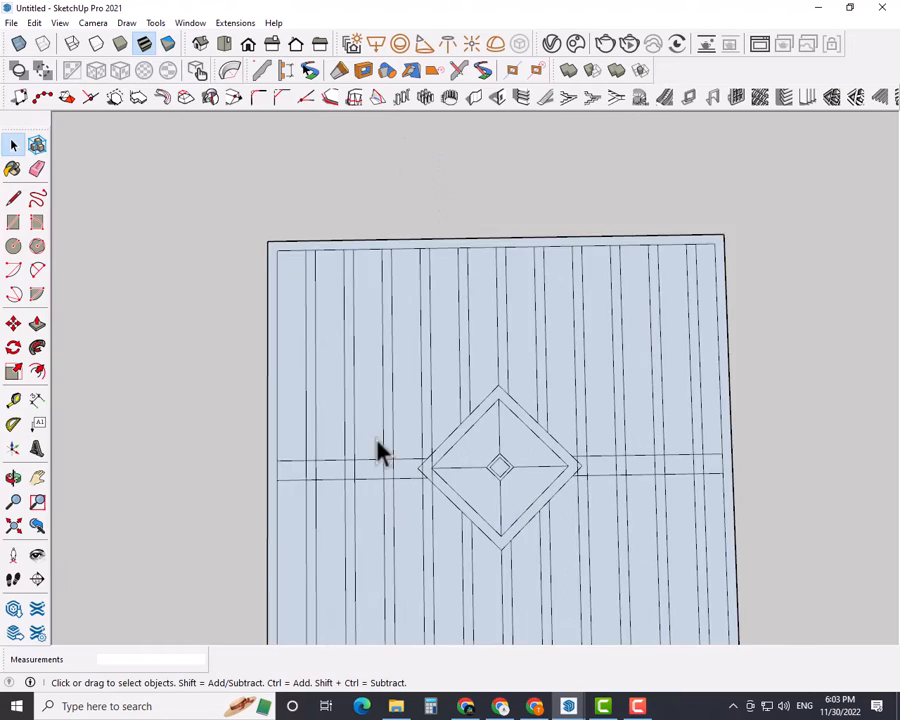
# - Erase the bar segments that cross the horizontal middle band on both sides of the diamond
pyautogui.scroll(2, 320, 445)
pyautogui.press('e')
pyautogui.moveTo(287, 454); pyautogui.dragTo(314, 455)
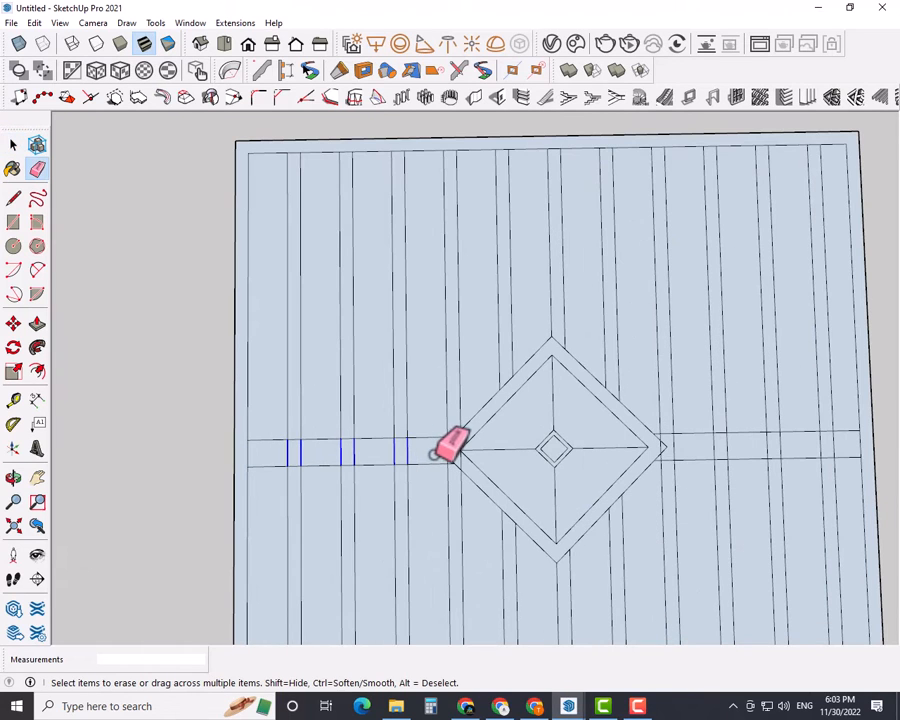
pyautogui.moveTo(434, 455); pyautogui.dragTo(442, 453)
pyautogui.moveTo(669, 451); pyautogui.dragTo(848, 443)
# - Erase the leftover bar edges inside the left and right corners of the diamond border
pyautogui.scroll(5, 445, 451)
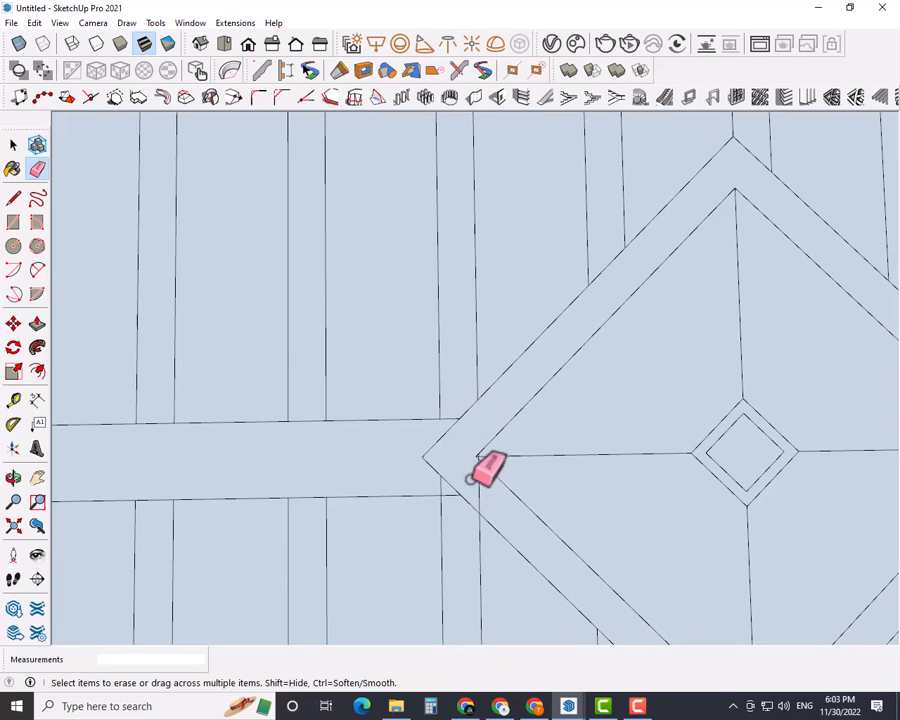
pyautogui.scroll(6, 470, 478)
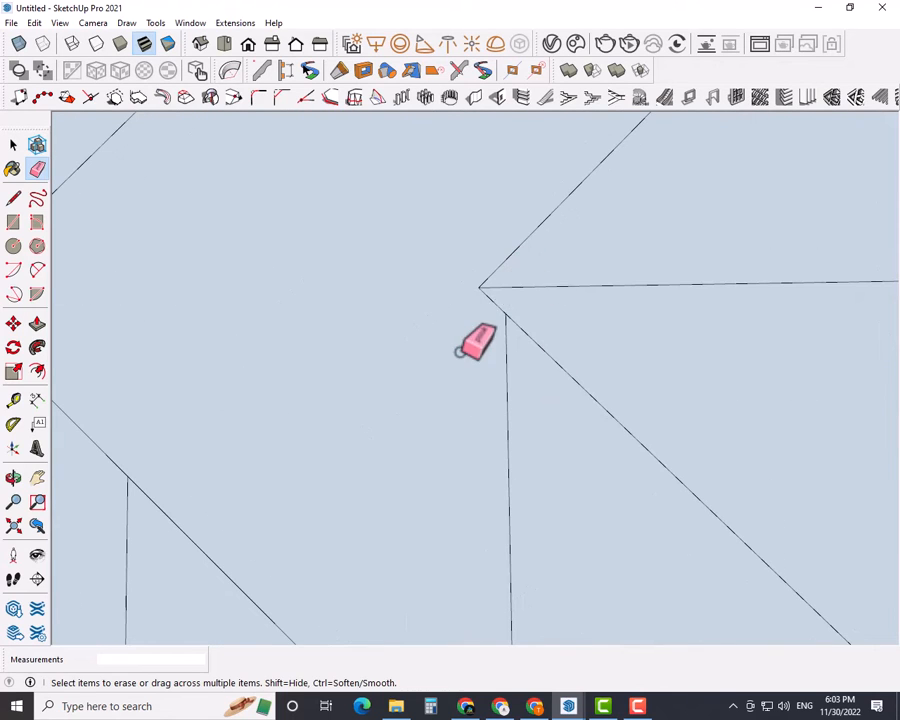
pyautogui.scroll(-3, 466, 346)
pyautogui.scroll(-10, 355, 435)
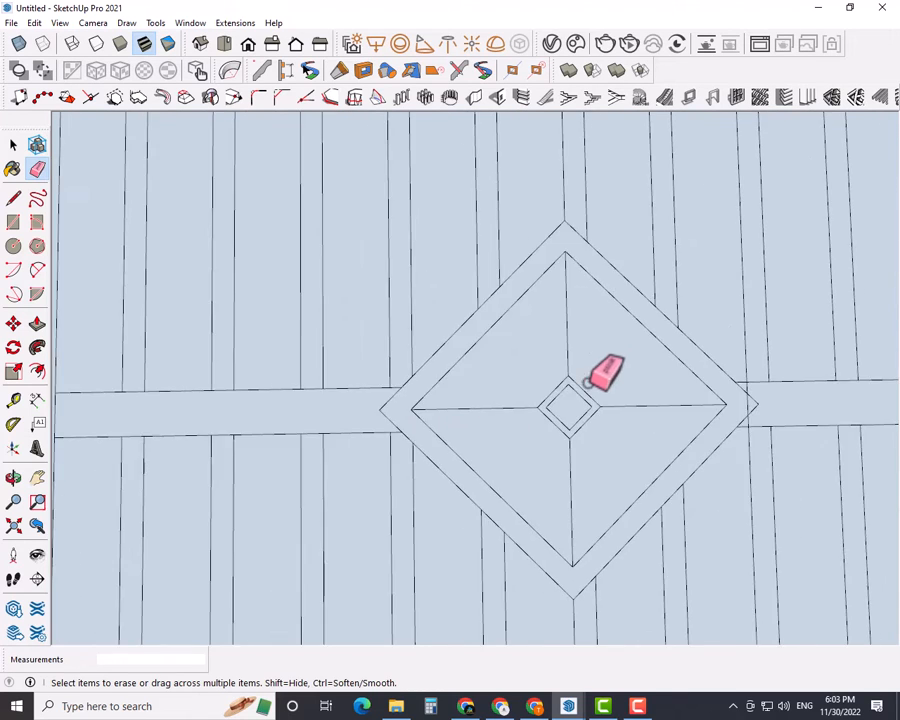
pyautogui.keyDown('shift'); pyautogui.moveTo(588, 383); pyautogui.dragTo(443, 398, button='middle'); pyautogui.keyUp('shift')
pyautogui.scroll(6, 556, 413)
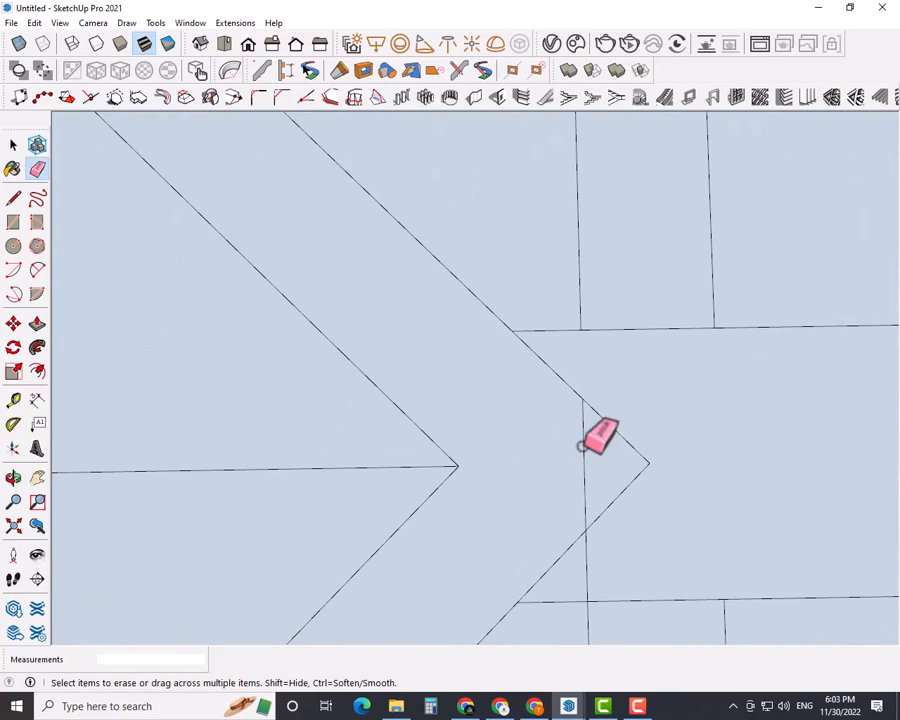
pyautogui.scroll(-8, 593, 573)
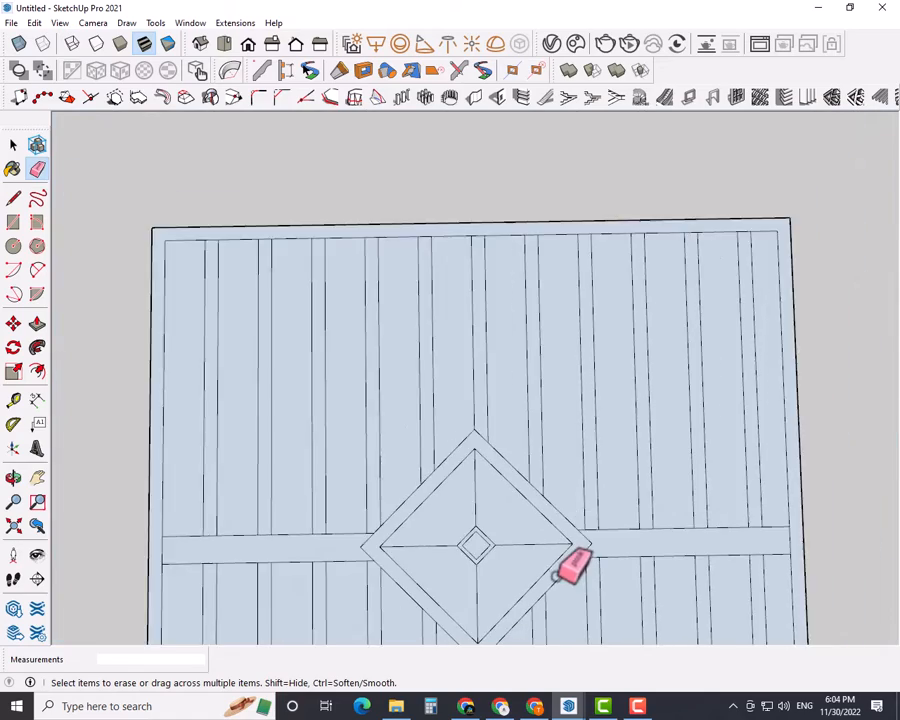
# - Add horizontal guides 1 inch above and 1 inch below the middle band
pyautogui.scroll(-4, 580, 415)
pyautogui.keyDown('shift'); pyautogui.moveTo(526, 432); pyautogui.dragTo(566, 390, button='middle'); pyautogui.keyUp('shift')
pyautogui.scroll(5, 656, 432)
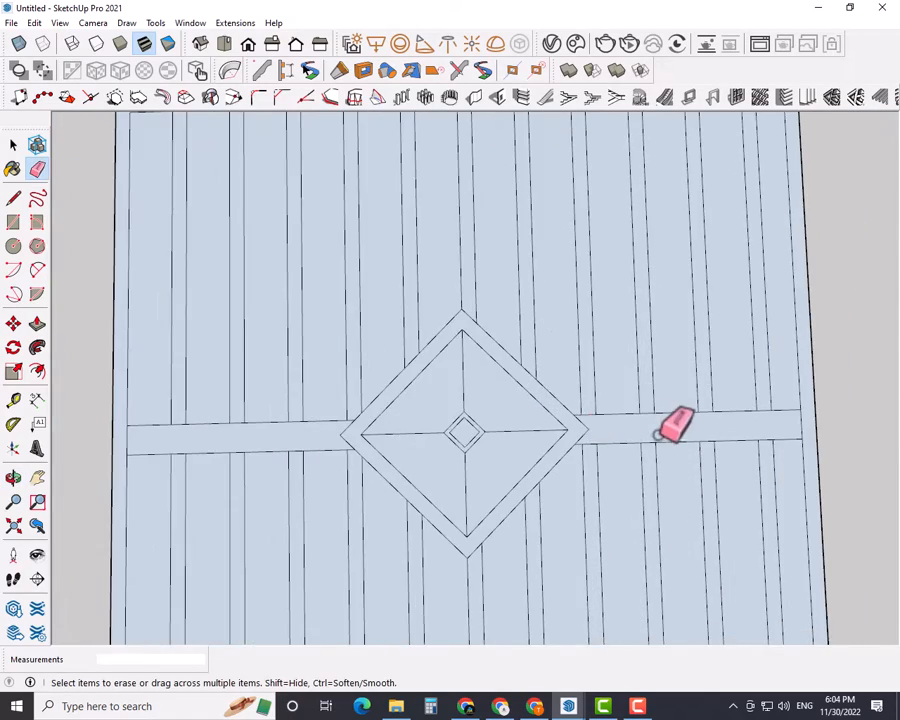
pyautogui.scroll(-2, 644, 447)
pyautogui.moveTo(645, 447); pyautogui.dragTo(619, 414, button='middle')
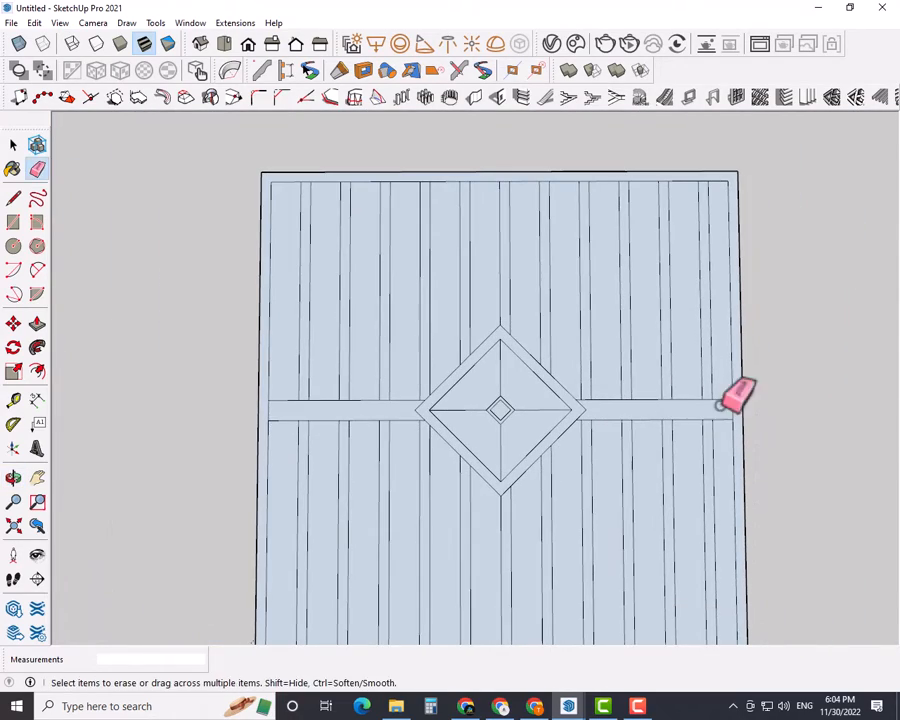
pyautogui.scroll(1, 734, 405)
pyautogui.press('space')
pyautogui.scroll(2, 735, 415)
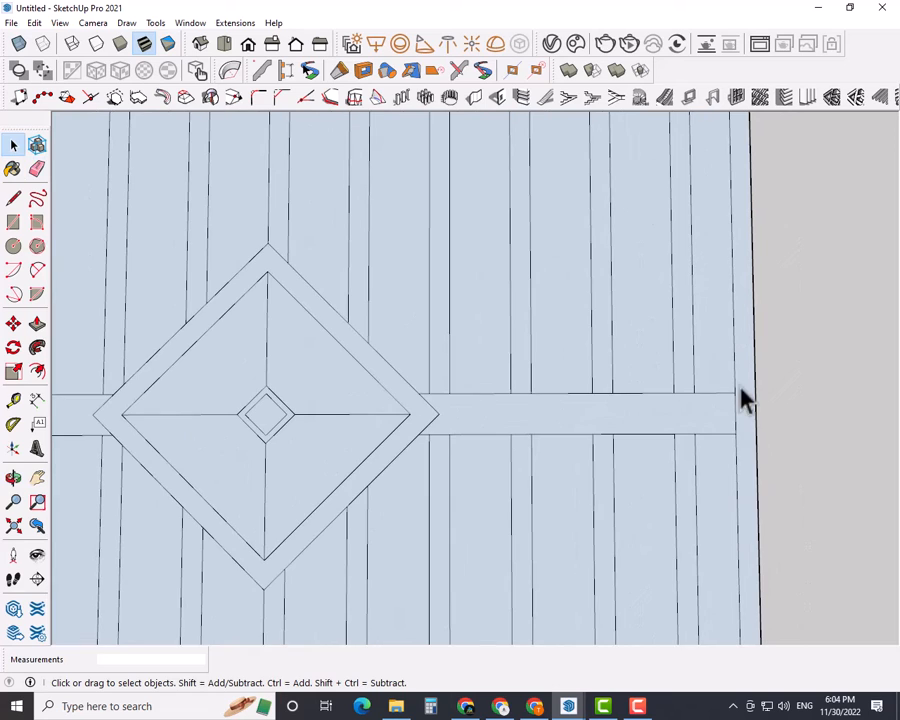
pyautogui.click(13, 399)
pyautogui.click(643, 392)
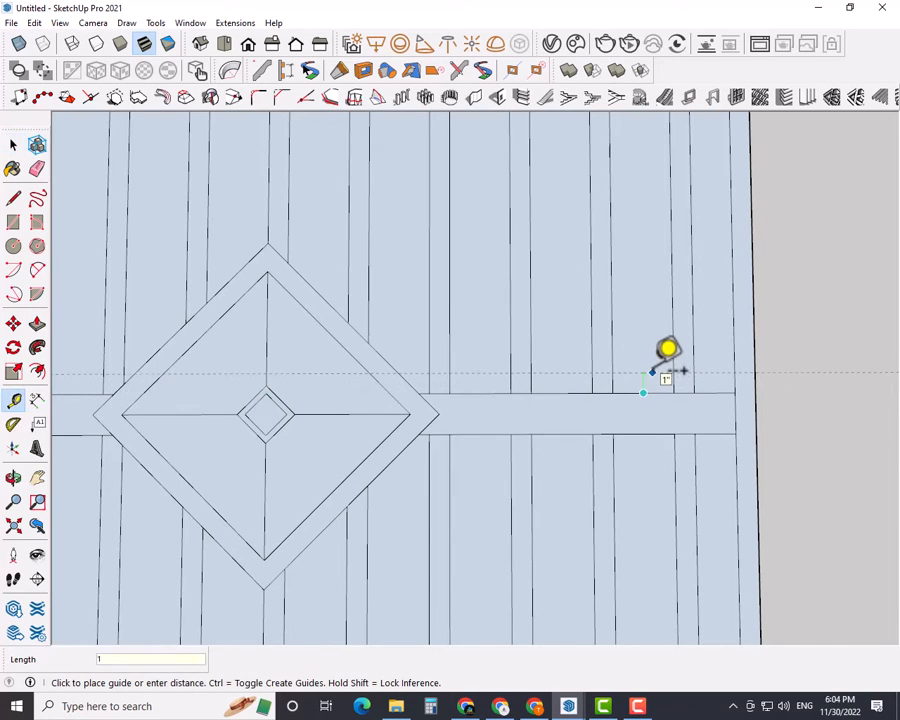
pyautogui.click(652, 372)
pyautogui.click(644, 452)
pyautogui.press('space')
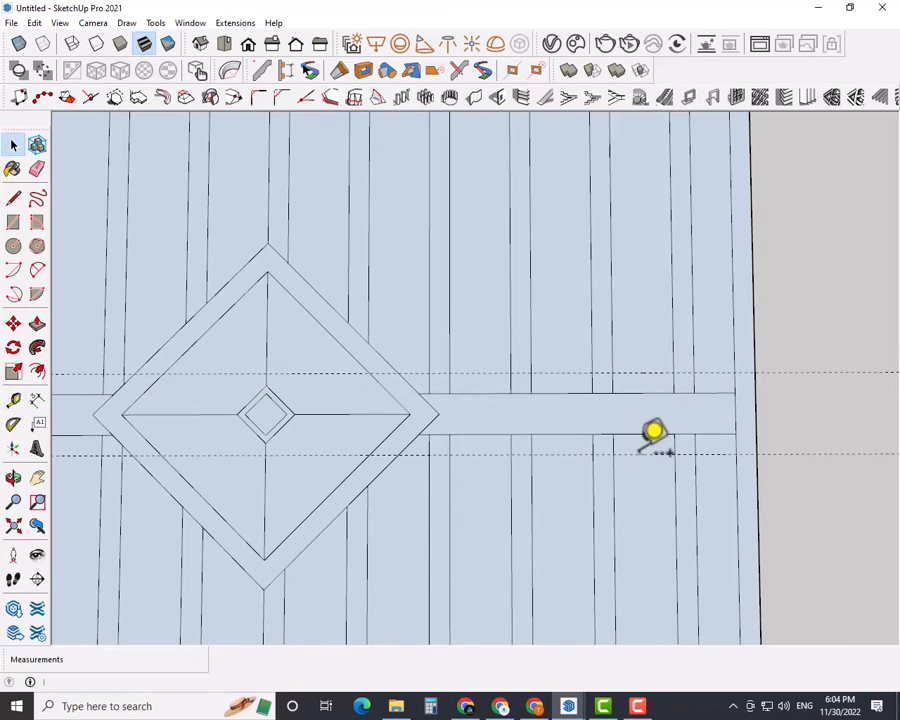
# - Draw lines along both horizontal guides from the diamond's outer edge to the frame's inner right edge
pyautogui.press('l')
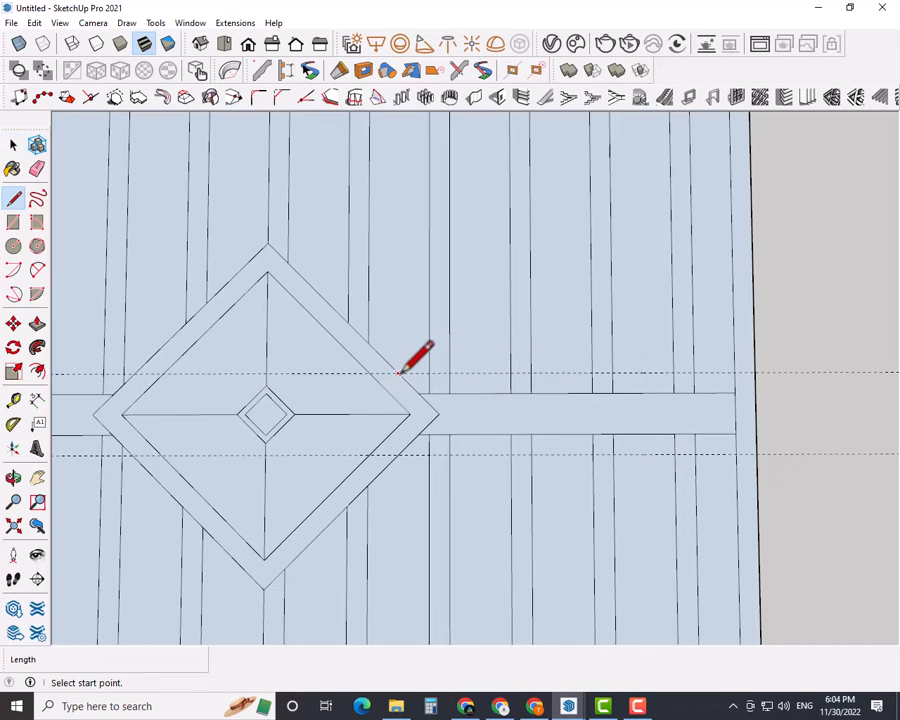
pyautogui.click(734, 376)
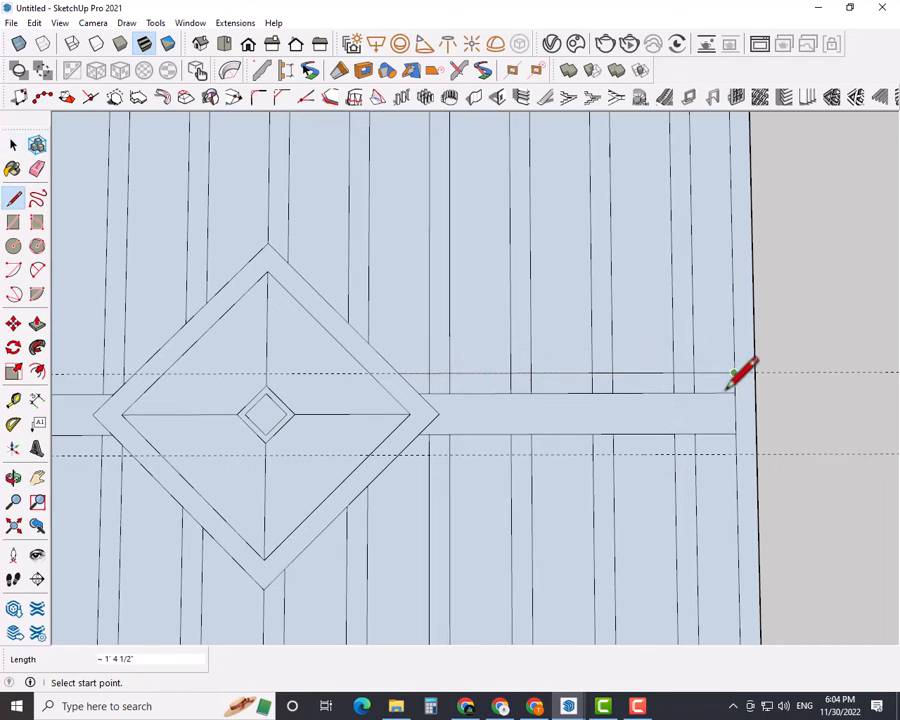
pyautogui.click(397, 455)
pyautogui.click(736, 454)
# - Draw matching lines along both horizontal guides between the diamond and the frame's inner left edge
pyautogui.scroll(-6, 452, 470)
pyautogui.keyDown('shift'); pyautogui.moveTo(452, 470); pyautogui.dragTo(638, 472, button='middle'); pyautogui.keyUp('shift')
pyautogui.scroll(-1, 459, 460)
pyautogui.click(459, 461)
pyautogui.click(284, 460)
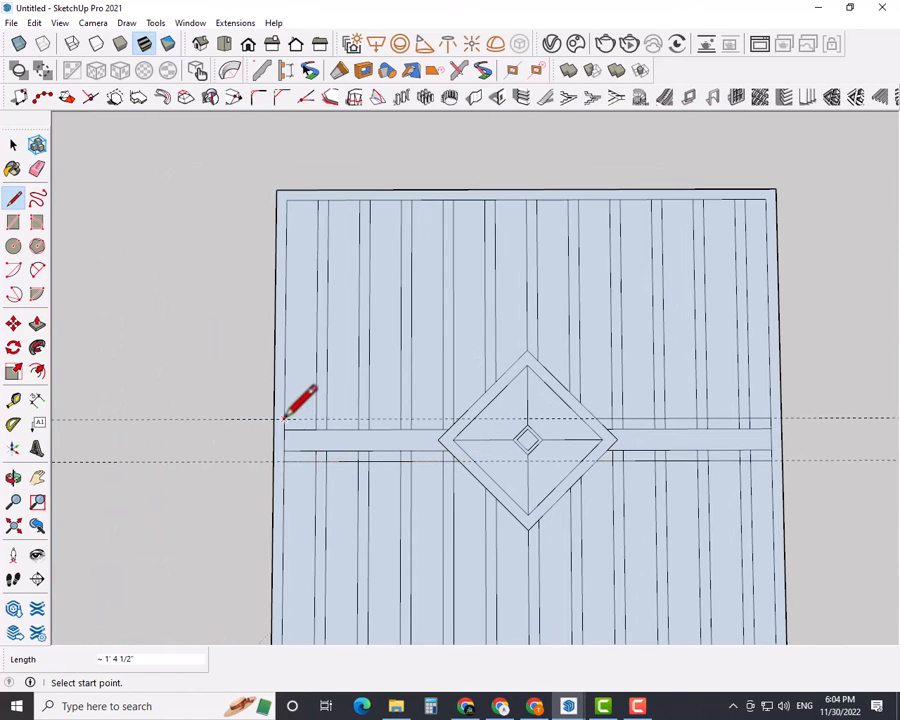
pyautogui.click(285, 418)
pyautogui.scroll(10, 459, 418)
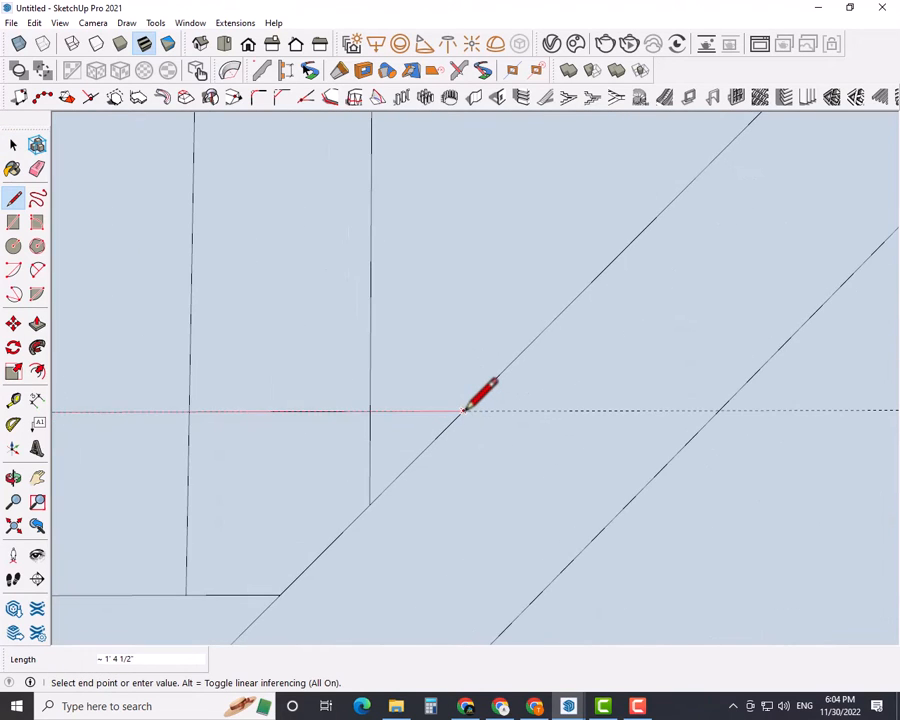
pyautogui.click(463, 411)
# - Erase the bar segments crossing the 1-inch strip above the middle band, to the left of the diamond
pyautogui.scroll(-11, 464, 411)
pyautogui.keyDown('shift'); pyautogui.moveTo(549, 419); pyautogui.dragTo(653, 428, button='middle'); pyautogui.keyUp('shift')
pyautogui.scroll(3, 588, 406)
pyautogui.press('e')
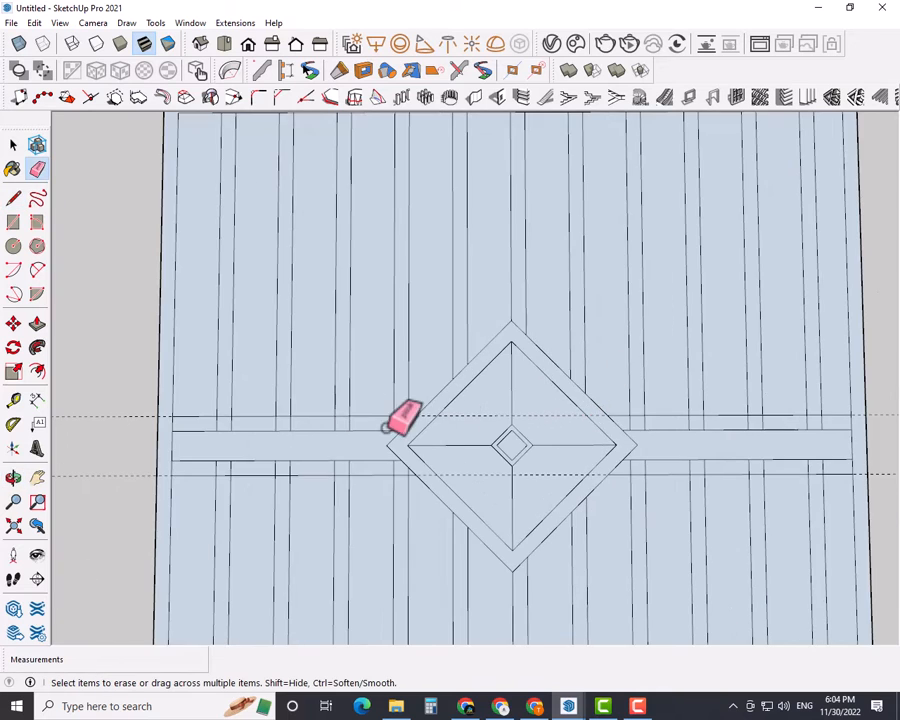
pyautogui.scroll(4, 172, 406)
pyautogui.moveTo(172, 406); pyautogui.dragTo(290, 410)
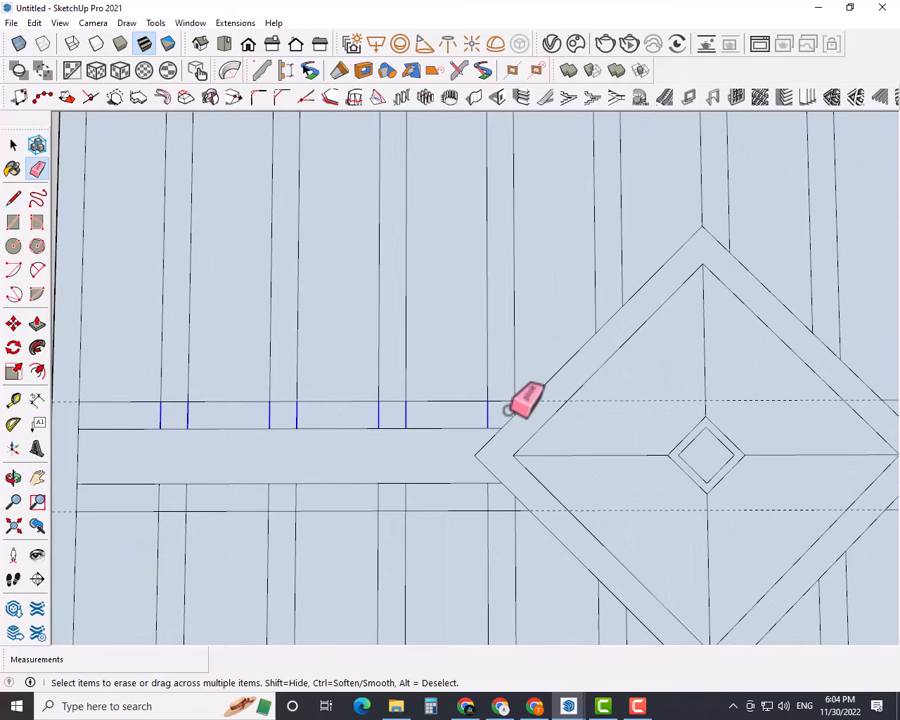
pyautogui.moveTo(509, 409); pyautogui.dragTo(510, 408)
# - Erase the bar segments crossing the 1-inch strip below the middle band, to the left of the diamond
pyautogui.keyDown('shift'); pyautogui.moveTo(165, 514); pyautogui.dragTo(320, 464, button='middle'); pyautogui.keyUp('shift')
pyautogui.scroll(2, 320, 464)
pyautogui.moveTo(300, 458); pyautogui.dragTo(372, 447)
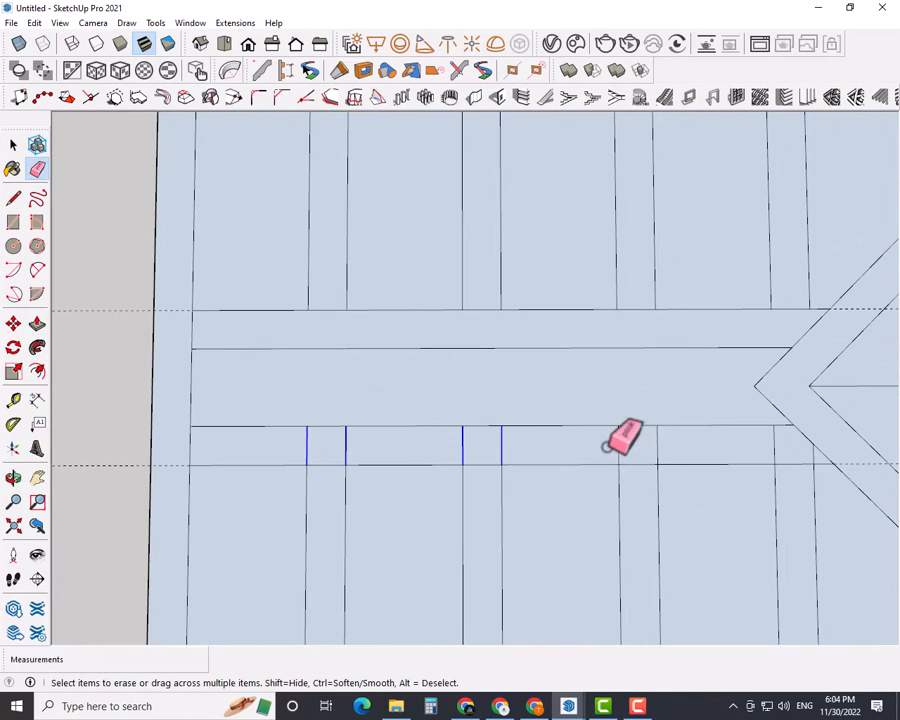
pyautogui.moveTo(776, 446); pyautogui.dragTo(811, 451)
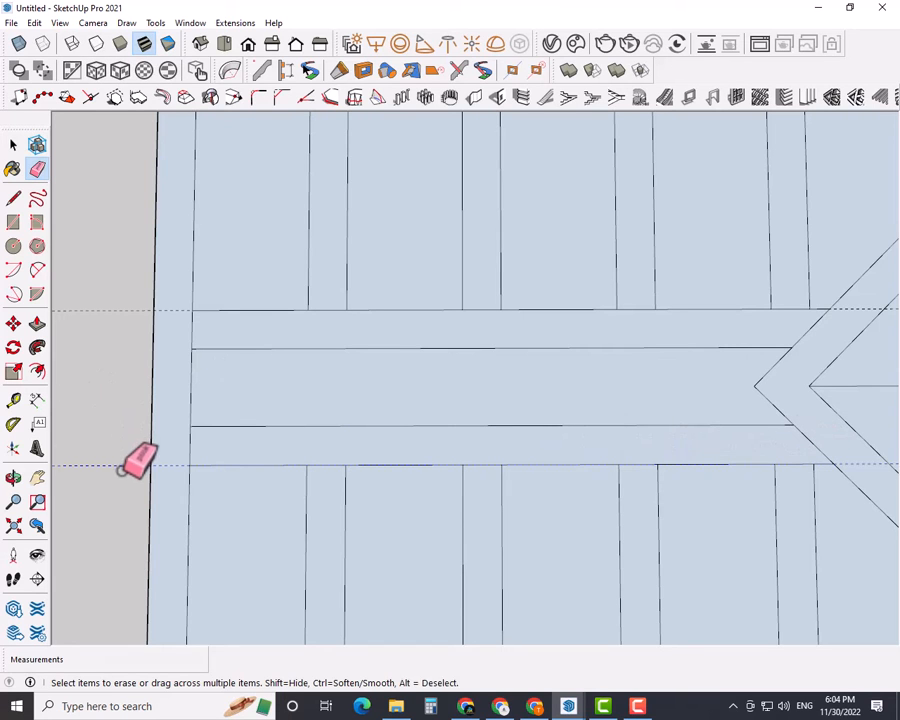
# - Erase the bar segments crossing the 1-inch strip above the middle band, to the right of the diamond
pyautogui.scroll(-3, 480, 390)
pyautogui.scroll(-4, 632, 404)
pyautogui.keyDown('shift'); pyautogui.moveTo(632, 404); pyautogui.dragTo(350, 404, button='middle'); pyautogui.keyUp('shift')
pyautogui.scroll(3, 392, 411)
pyautogui.scroll(4, 544, 374)
pyautogui.moveTo(490, 358); pyautogui.dragTo(672, 357)
pyautogui.scroll(-4, 824, 369)
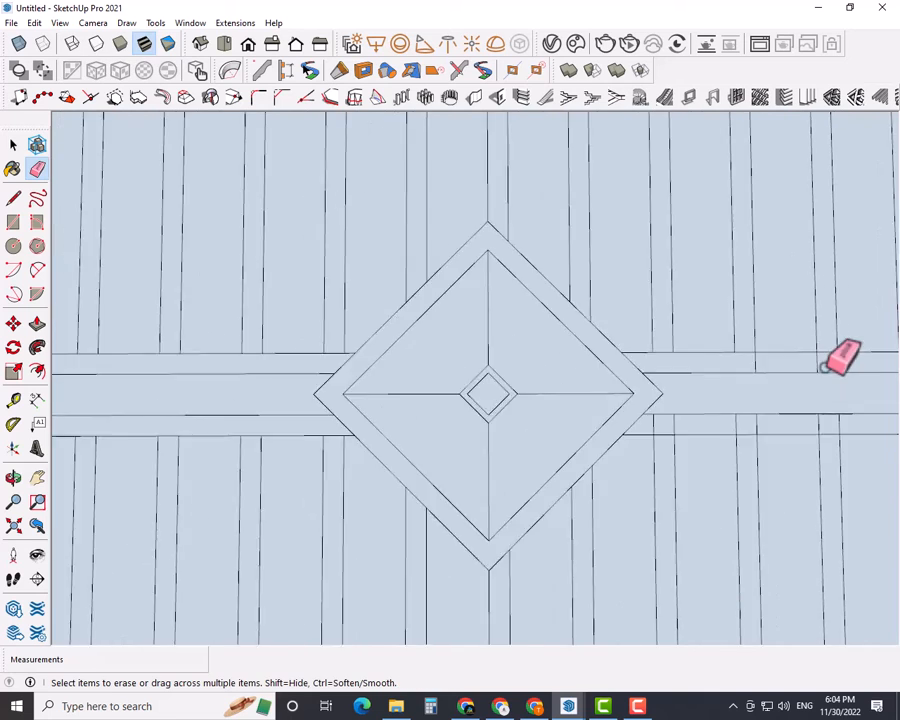
pyautogui.keyDown('shift'); pyautogui.moveTo(824, 369); pyautogui.dragTo(508, 366, button='middle'); pyautogui.keyUp('shift')
pyautogui.scroll(4, 438, 369)
pyautogui.moveTo(432, 355); pyautogui.dragTo(483, 352)
pyautogui.moveTo(743, 349); pyautogui.dragTo(746, 349)
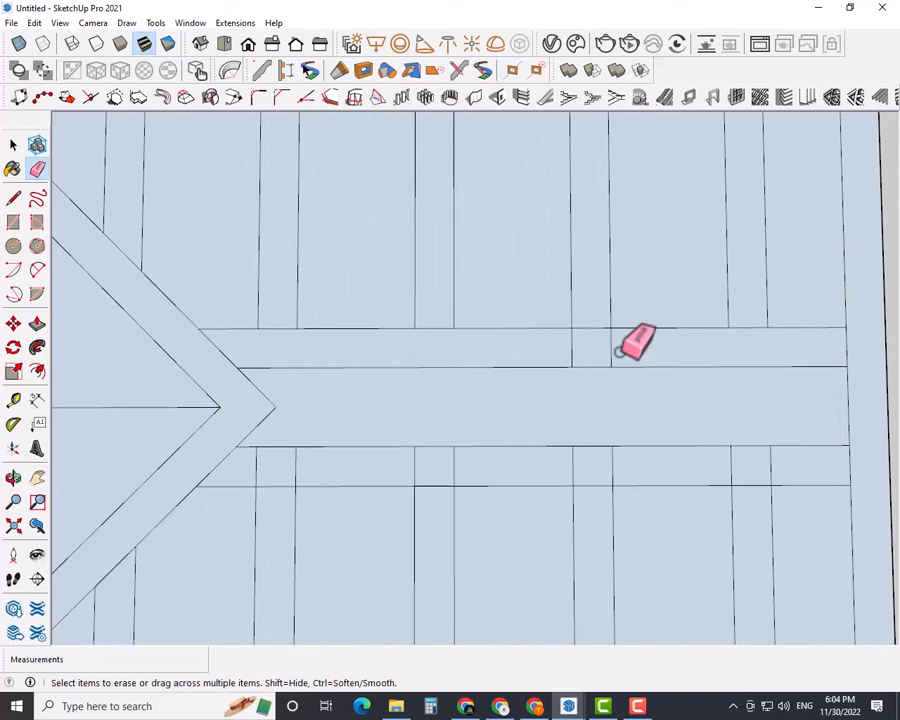
# - Erase the bar segments crossing the 1-inch strip below the middle band, to the right of the diamond
pyautogui.moveTo(258, 472); pyautogui.dragTo(313, 471)
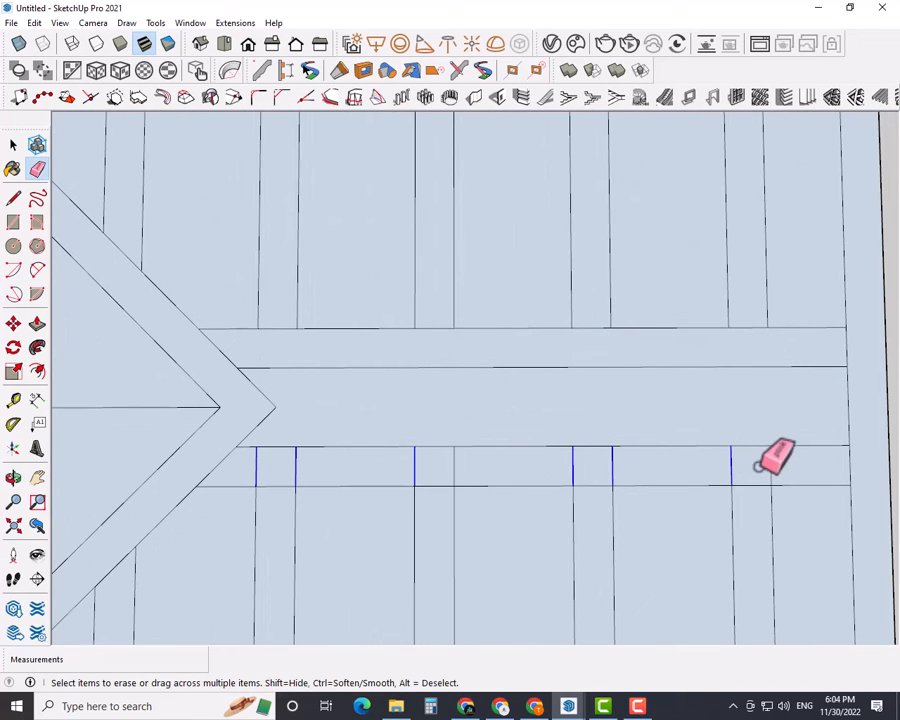
pyautogui.moveTo(758, 465); pyautogui.dragTo(760, 465)
pyautogui.scroll(-4, 477, 453)
pyautogui.moveTo(477, 452)
pyautogui.keyDown('shift'); pyautogui.mouseDown(button='middle')
pyautogui.moveTo(392, 456)
pyautogui.moveTo(448, 425)
pyautogui.mouseUp(button='middle'); pyautogui.keyUp('shift')
pyautogui.scroll(4, 418, 476)
pyautogui.press('space')
pyautogui.scroll(-2, 434, 442)
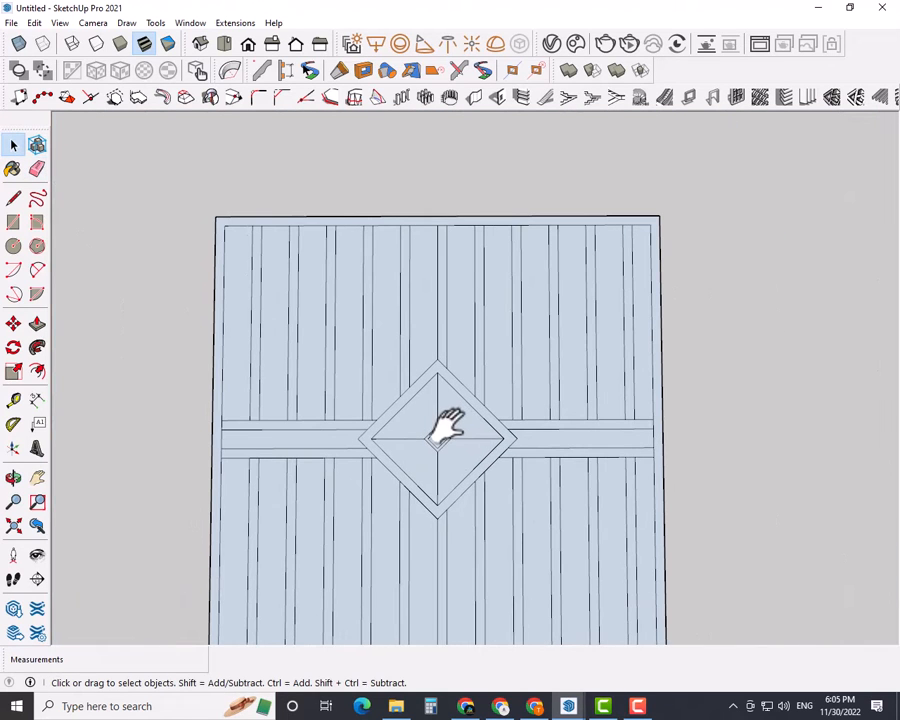
pyautogui.scroll(1, 237, 432)
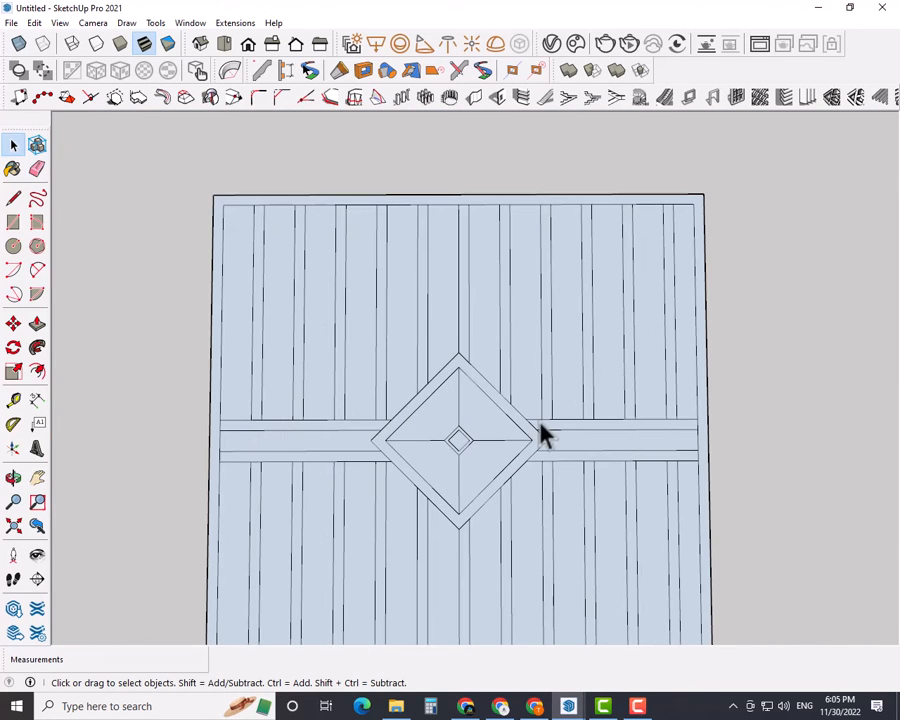
# - Delete the faces filling the gaps between the vertical bars above the middle band
pyautogui.keyDown('shift'); pyautogui.moveTo(539, 432); pyautogui.dragTo(502, 388, button='middle'); pyautogui.keyUp('shift')
pyautogui.press('space')
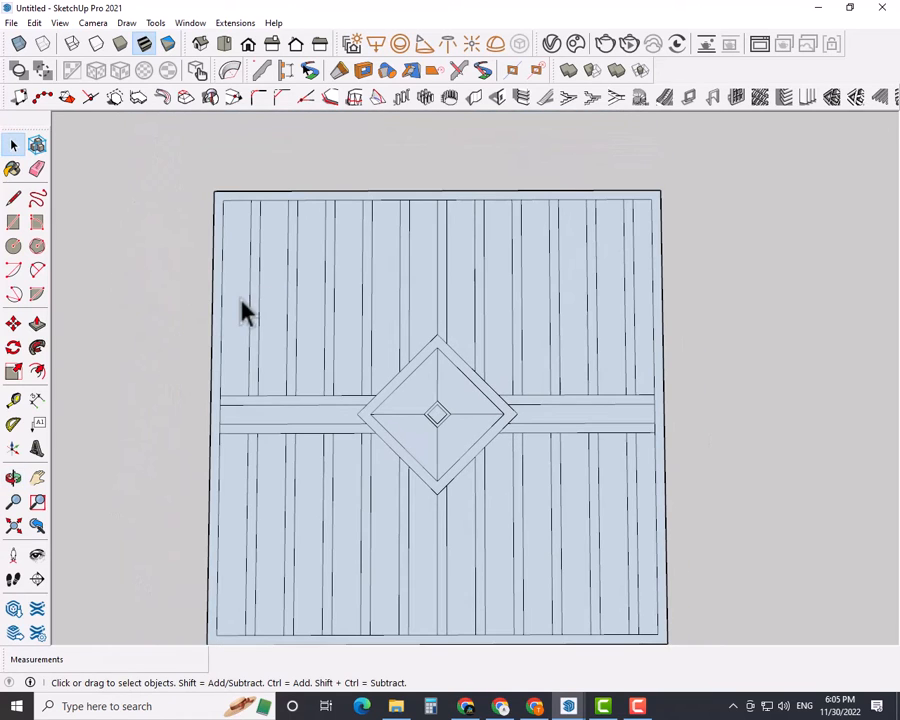
pyautogui.click(243, 311)
pyautogui.press('Delete')
pyautogui.click(273, 308)
pyautogui.press('Delete')
pyautogui.click(311, 306)
pyautogui.press('Delete')
pyautogui.click(348, 303)
pyautogui.press('Delete')
pyautogui.click(386, 301)
pyautogui.press('Delete')
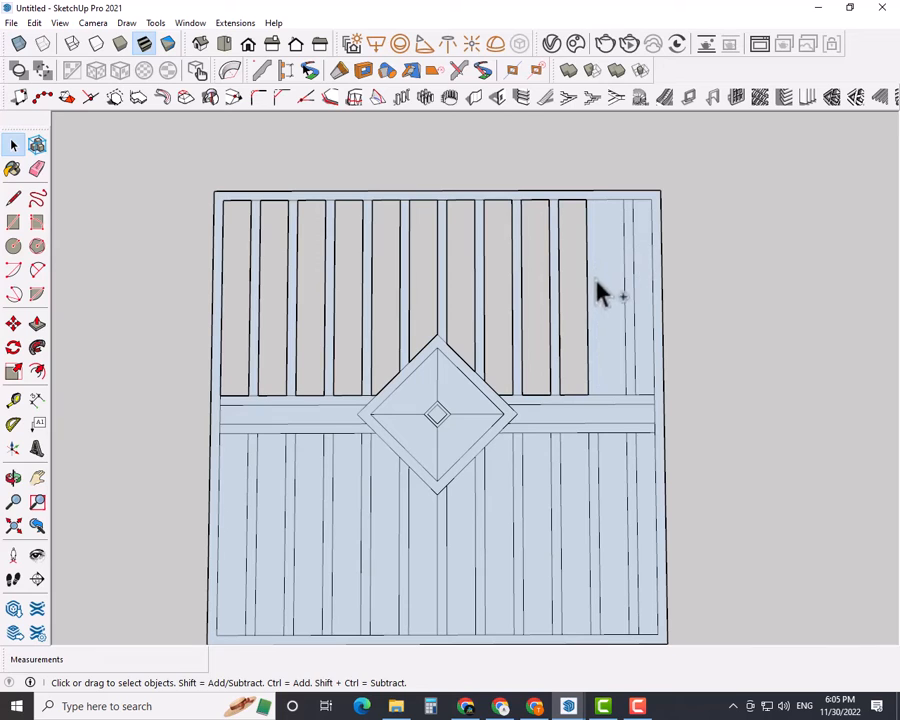
# - Delete the faces filling the middle band openings and the four quadrants inside the diamond
pyautogui.click(562, 427)
pyautogui.press('Delete')
pyautogui.click(470, 432)
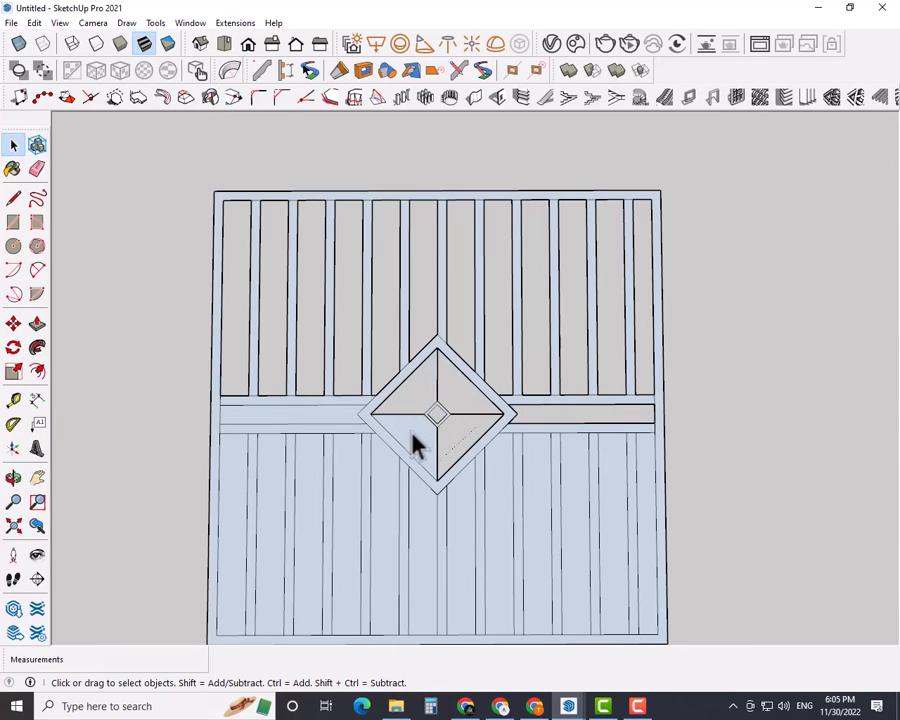
# - Delete the faces filling the gaps between the vertical bars below the middle band
pyautogui.click(243, 465)
pyautogui.press('Delete')
pyautogui.click(278, 464)
pyautogui.press('Delete')
pyautogui.click(312, 471)
pyautogui.press('Delete')
pyautogui.click(348, 480)
pyautogui.press('Delete')
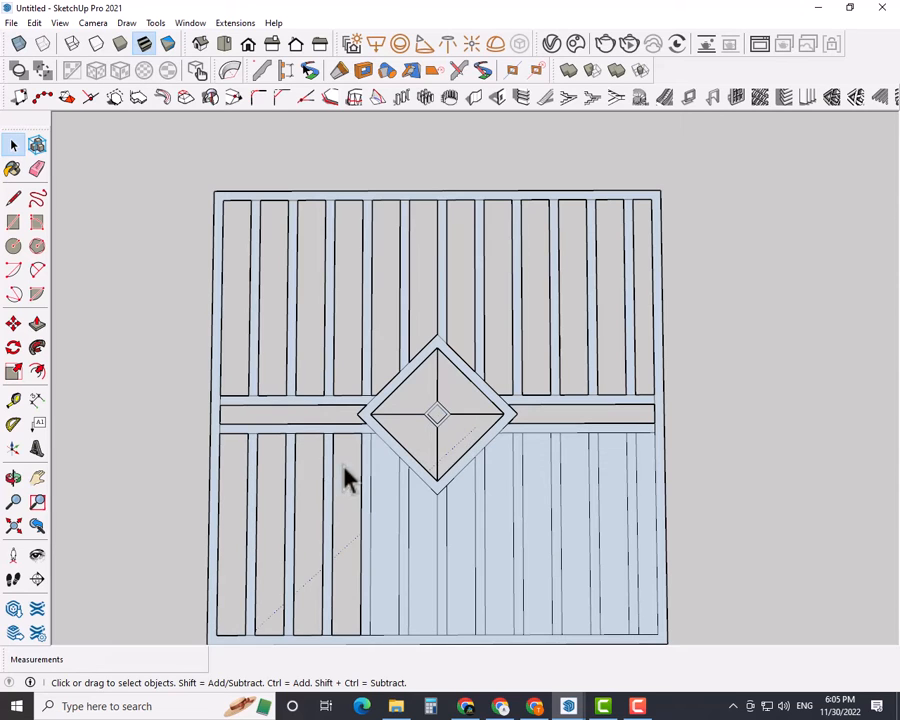
pyautogui.click(500, 505)
pyautogui.press('Delete')
pyautogui.click(536, 500)
pyautogui.press('Delete')
pyautogui.click(575, 493)
pyautogui.press('Delete')
pyautogui.click(612, 486)
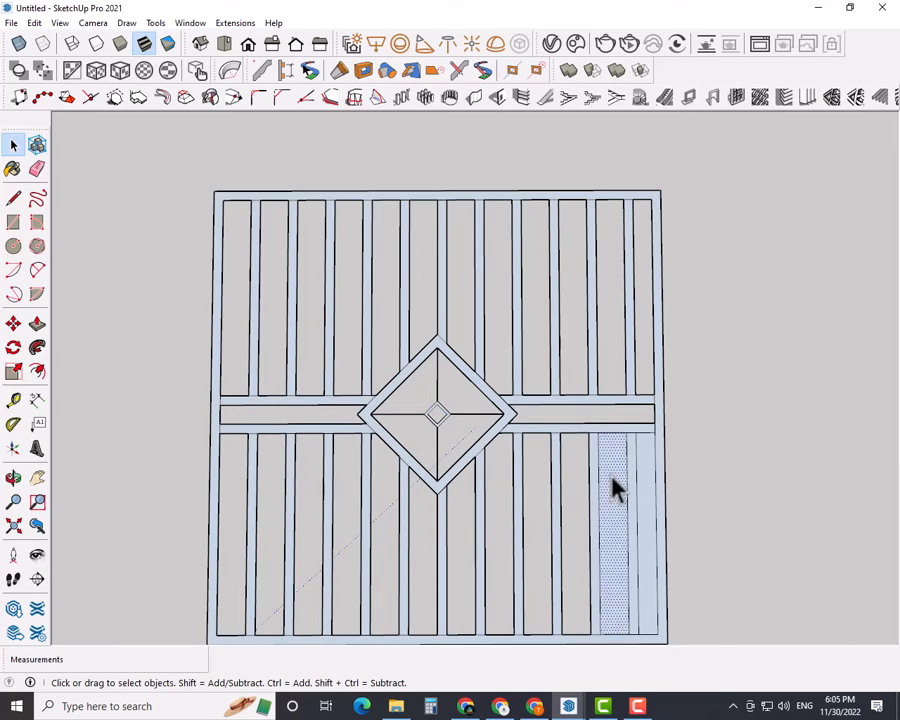
pyautogui.press('Delete')
# - Select the entire panel and rotate it upright about its bottom edge
pyautogui.moveTo(665, 428); pyautogui.dragTo(640, 205, button='middle')
pyautogui.moveTo(640, 205); pyautogui.dragTo(155, 618)
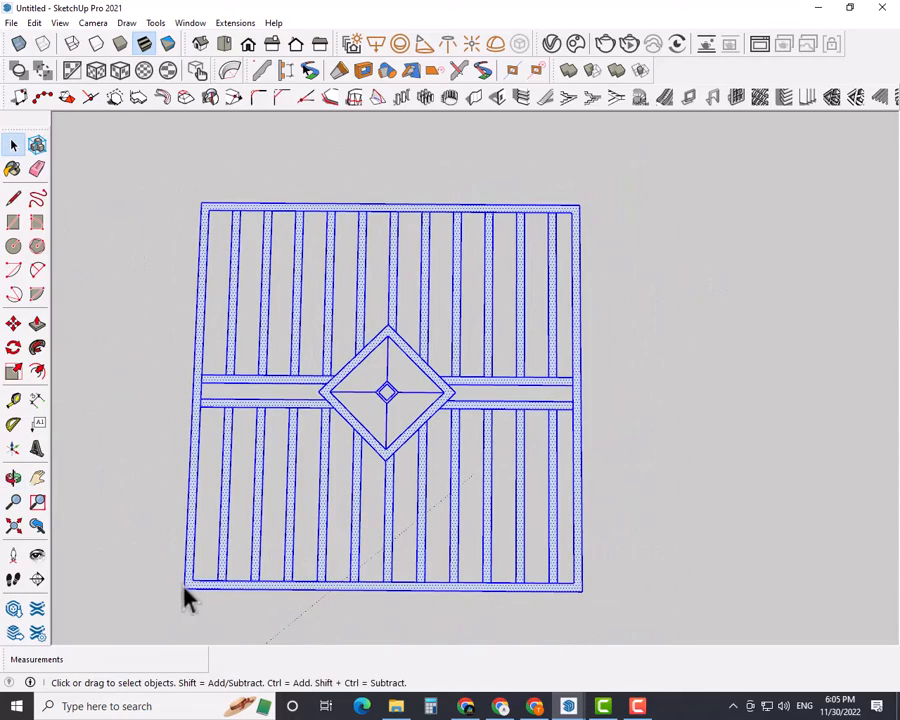
pyautogui.press('q')
pyautogui.moveTo(582, 590); pyautogui.dragTo(592, 449)
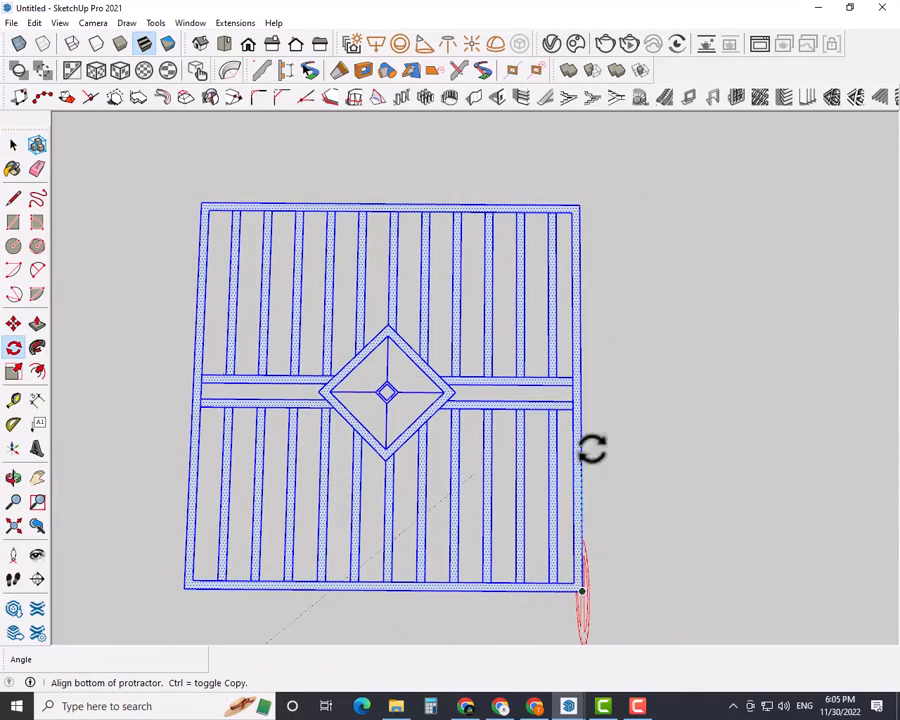
pyautogui.click(582, 199)
pyautogui.press('Return')
pyautogui.press('space')
pyautogui.moveTo(524, 490); pyautogui.dragTo(770, 387, button='middle')
pyautogui.click(766, 374)
# - Extrude the outer frame, diamond border, upper vertical bars and the middle band's strips to a thickness of 1 inch
pyautogui.moveTo(566, 426); pyautogui.dragTo(545, 418, button='middle')
pyautogui.scroll(4, 550, 416)
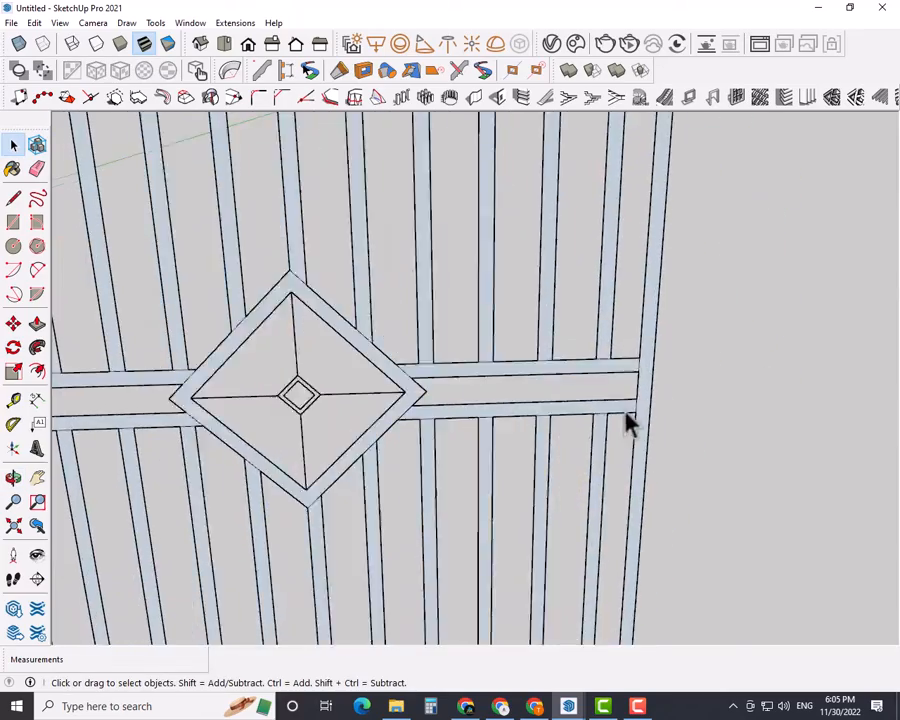
pyautogui.scroll(-1, 625, 412)
pyautogui.moveTo(625, 412); pyautogui.dragTo(589, 400, button='middle')
pyautogui.scroll(1, 592, 330)
pyautogui.keyDown('shift'); pyautogui.moveTo(616, 340); pyautogui.dragTo(615, 443, button='middle'); pyautogui.keyUp('shift')
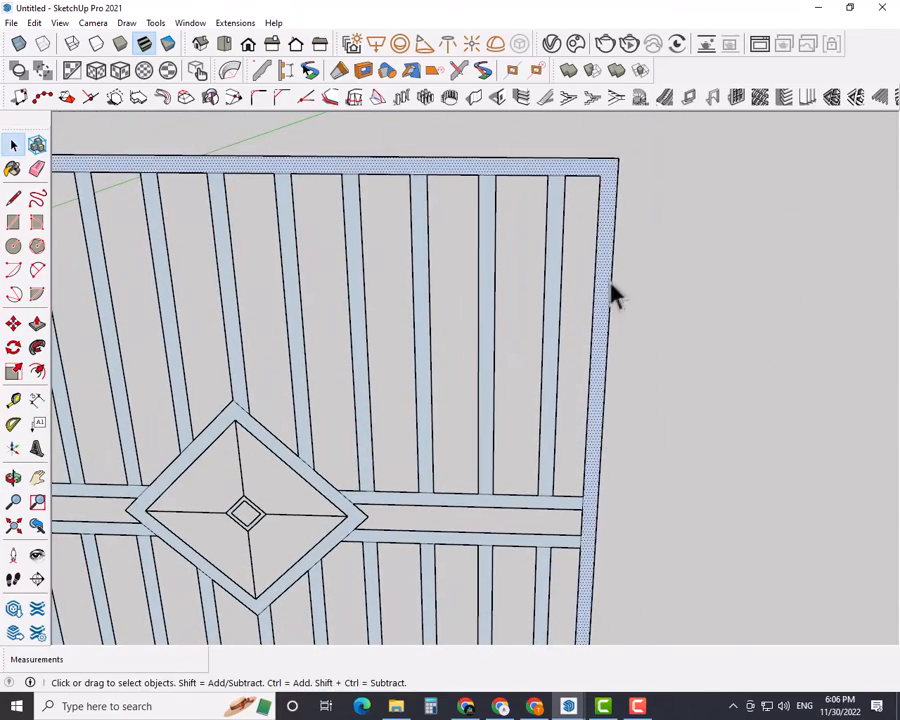
pyautogui.click(556, 255)
pyautogui.press('p')
pyautogui.moveTo(552, 181); pyautogui.dragTo(584, 400, button='middle')
pyautogui.moveTo(584, 398); pyautogui.dragTo(686, 385)
pyautogui.moveTo(712, 387); pyautogui.dragTo(729, 384)
pyautogui.doubleClick(747, 380)
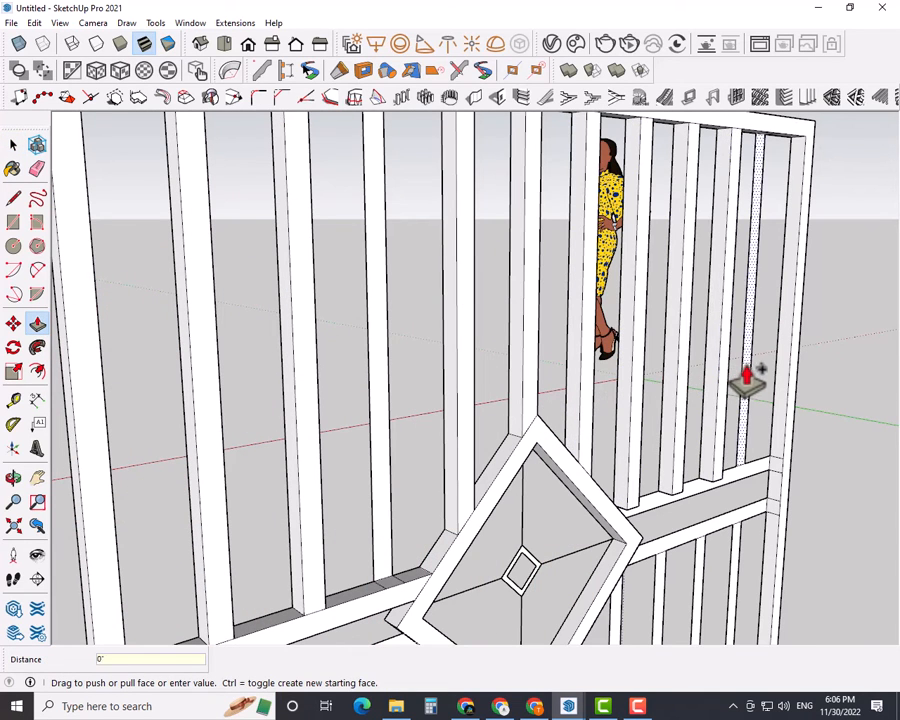
pyautogui.doubleClick(704, 489)
pyautogui.doubleClick(701, 529)
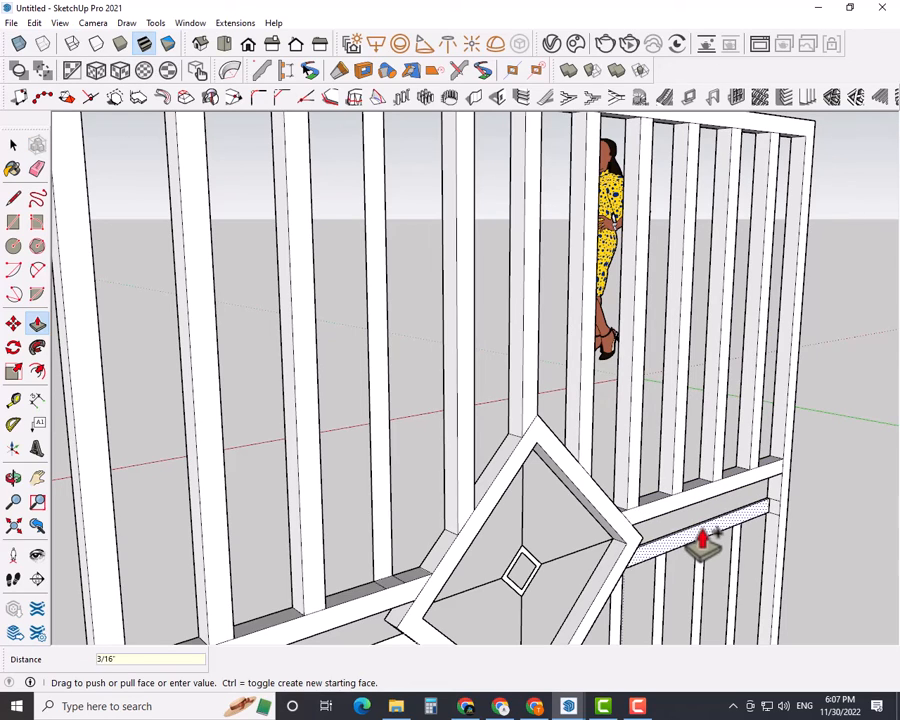
# - Extrude the small diamond ring at the center of the motif by 1 inch
pyautogui.scroll(-3, 478, 575)
pyautogui.moveTo(478, 575); pyautogui.dragTo(448, 344, button='middle')
pyautogui.scroll(6, 448, 346)
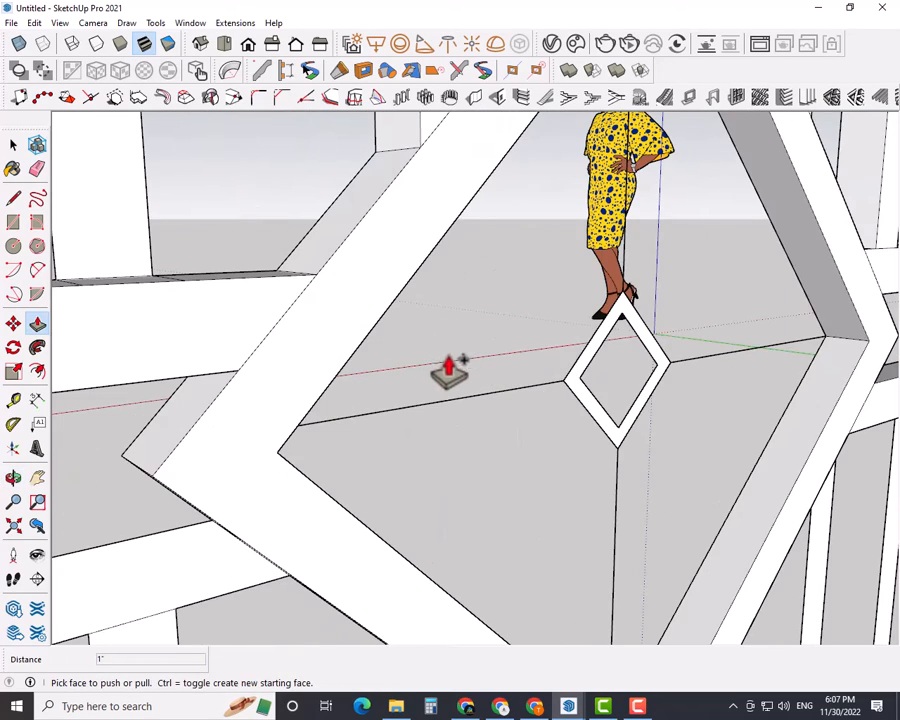
pyautogui.doubleClick(580, 382)
pyautogui.scroll(-9, 410, 478)
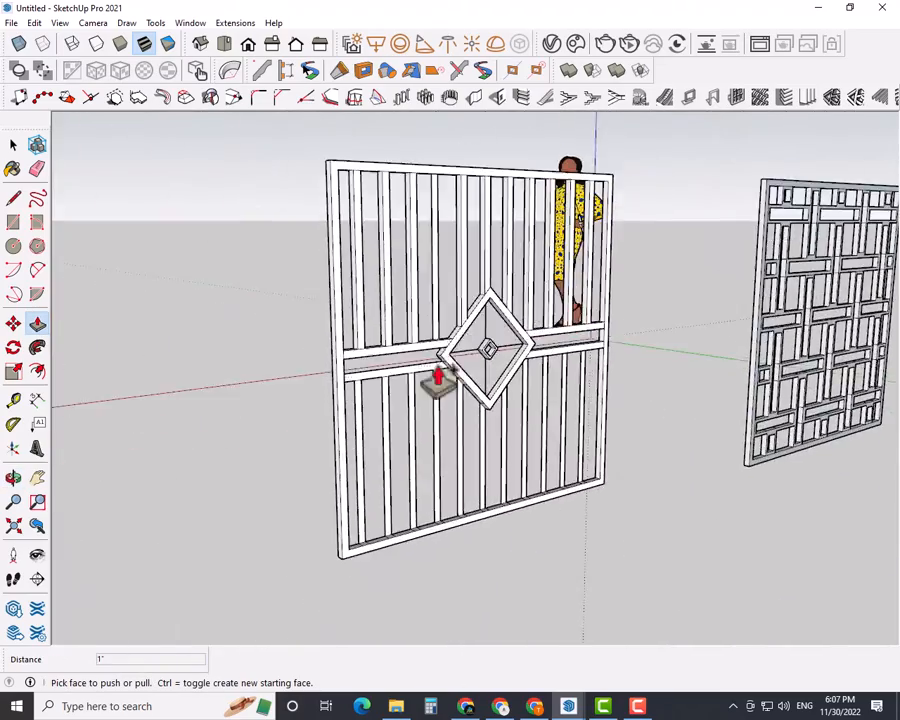
# - Extrude the lower strip left of the diamond and all the vertical bars below the middle band by 1 inch
pyautogui.scroll(8, 420, 376)
pyautogui.scroll(-3, 516, 322)
pyautogui.moveTo(516, 322); pyautogui.dragTo(382, 307, button='middle')
pyautogui.click(382, 307)
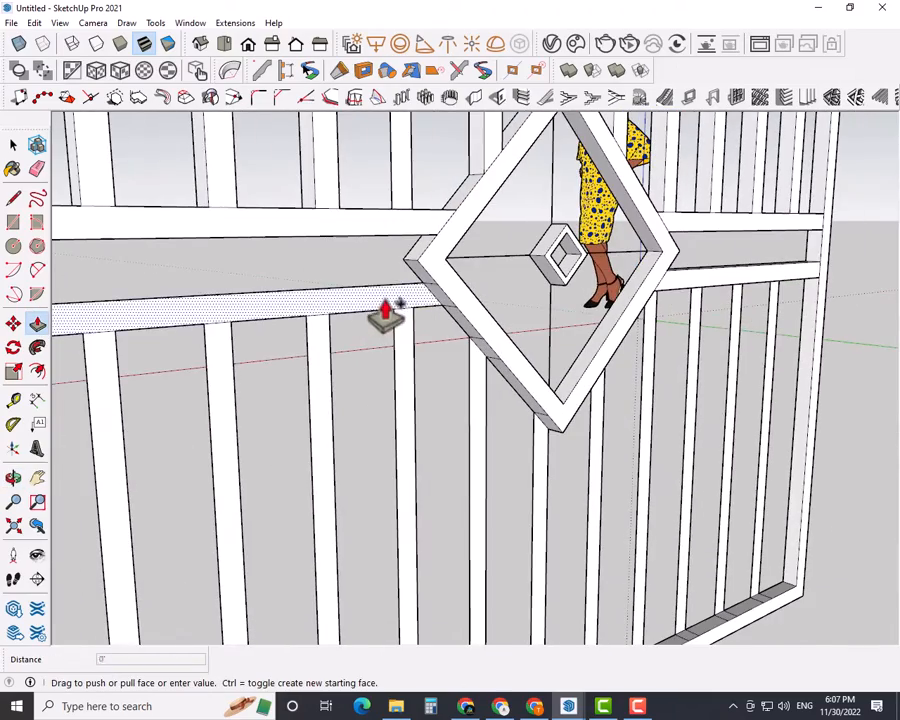
pyautogui.doubleClick(408, 345)
pyautogui.doubleClick(472, 373)
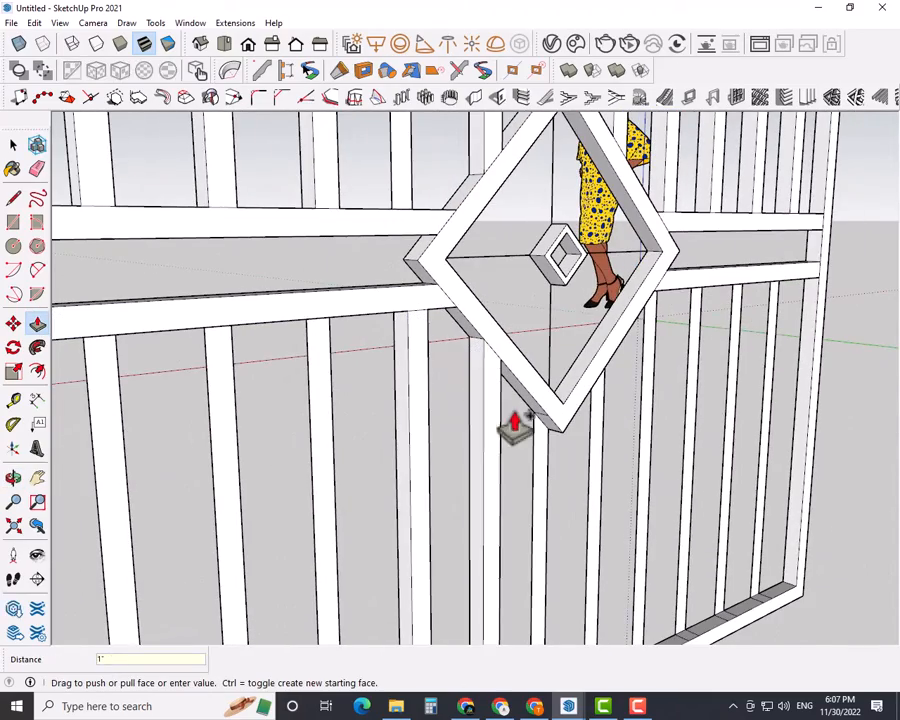
pyautogui.doubleClick(546, 440)
pyautogui.click(600, 440)
pyautogui.click(600, 440)
pyautogui.doubleClick(645, 428)
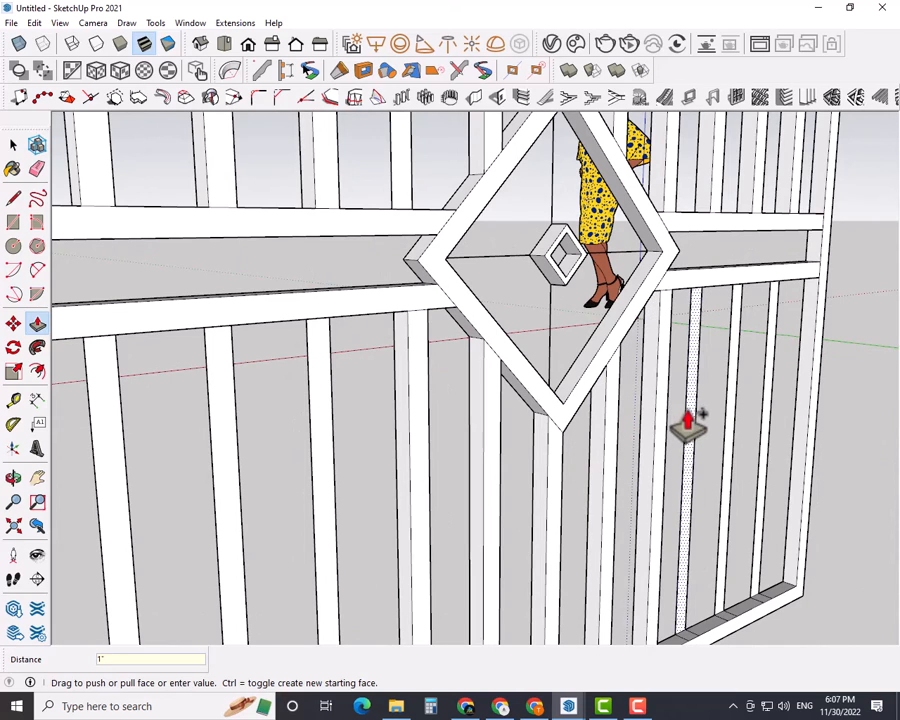
pyautogui.doubleClick(689, 423)
pyautogui.doubleClick(730, 423)
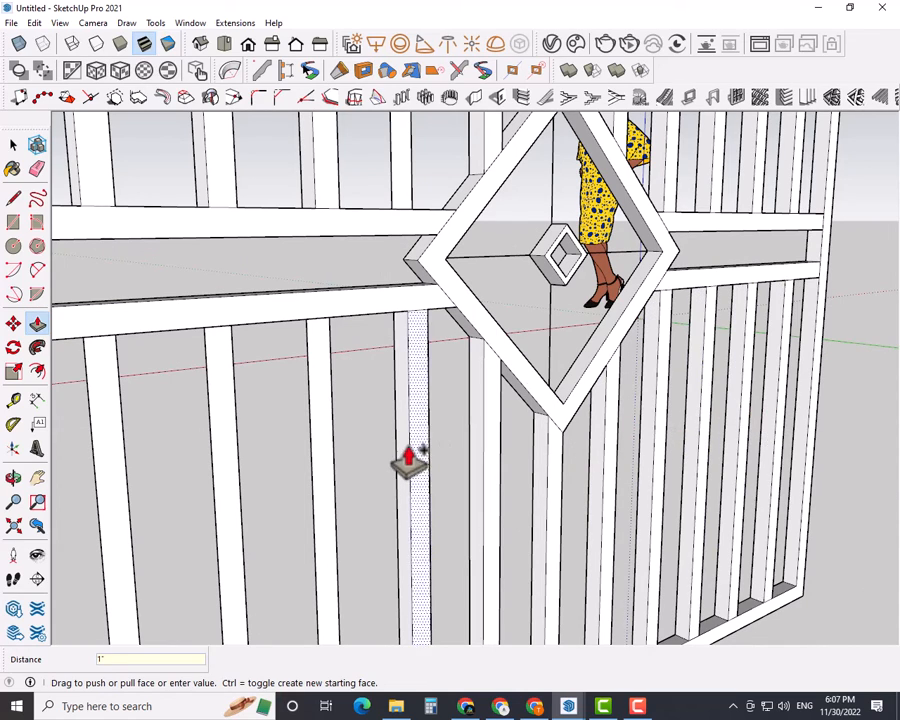
pyautogui.moveTo(404, 456); pyautogui.dragTo(343, 347, button='middle')
pyautogui.click(343, 347)
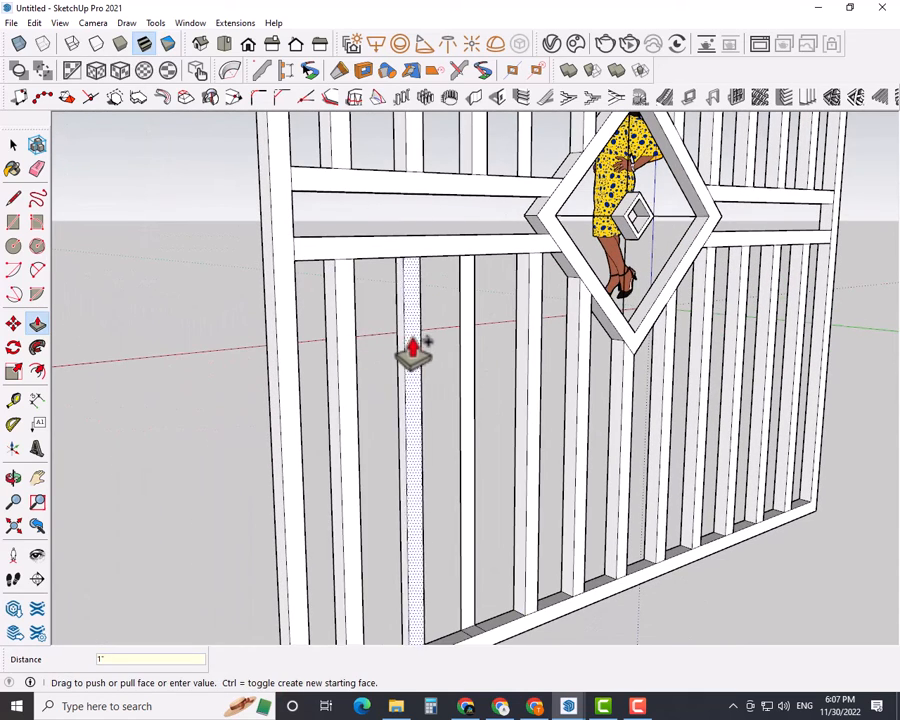
pyautogui.press('space')
# - Select all connected geometry of the panel from its blue side and reverse its faces
pyautogui.scroll(-3, 500, 320)
pyautogui.moveTo(530, 293); pyautogui.dragTo(665, 374, button='middle')
pyautogui.scroll(2, 612, 337)
pyautogui.keyDown('shift'); pyautogui.moveTo(612, 337); pyautogui.dragTo(333, 472, button='middle'); pyautogui.keyUp('shift')
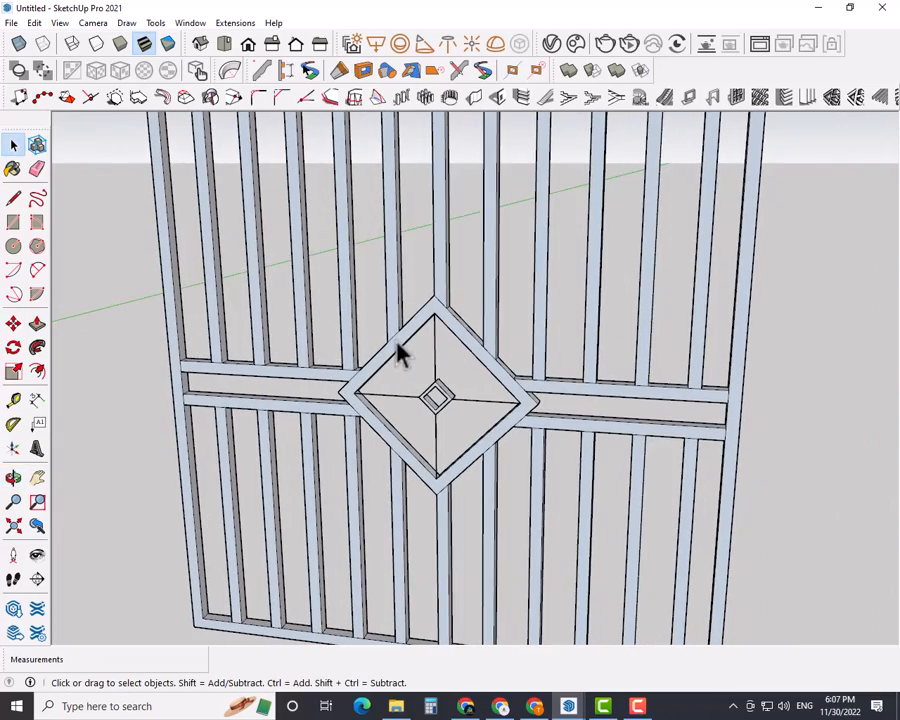
pyautogui.tripleClick(398, 346)
pyautogui.rightClick(398, 344)
pyautogui.click(476, 493)
pyautogui.click(810, 268)
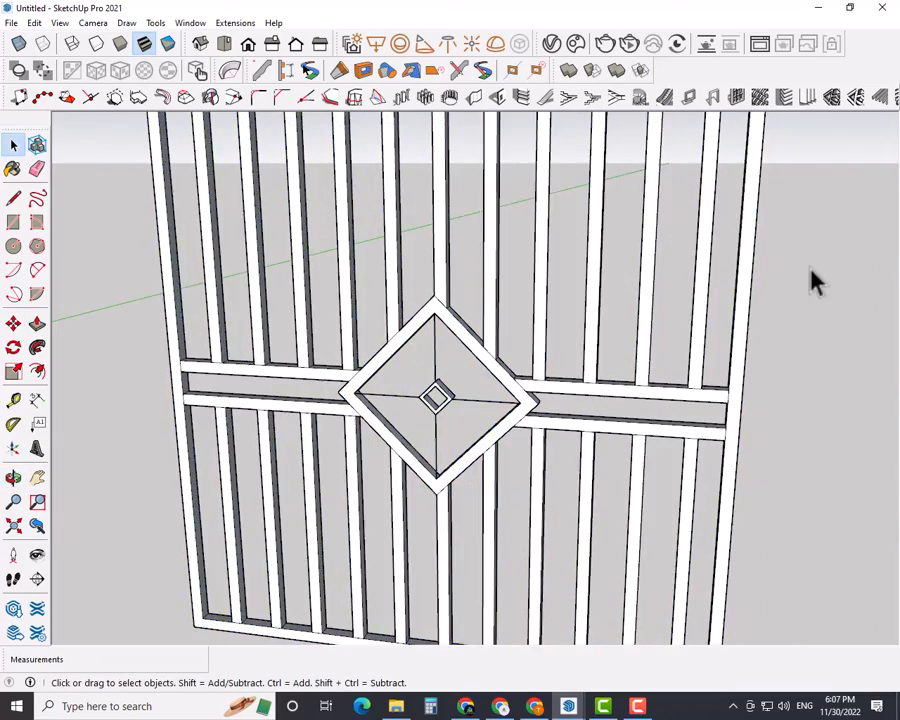